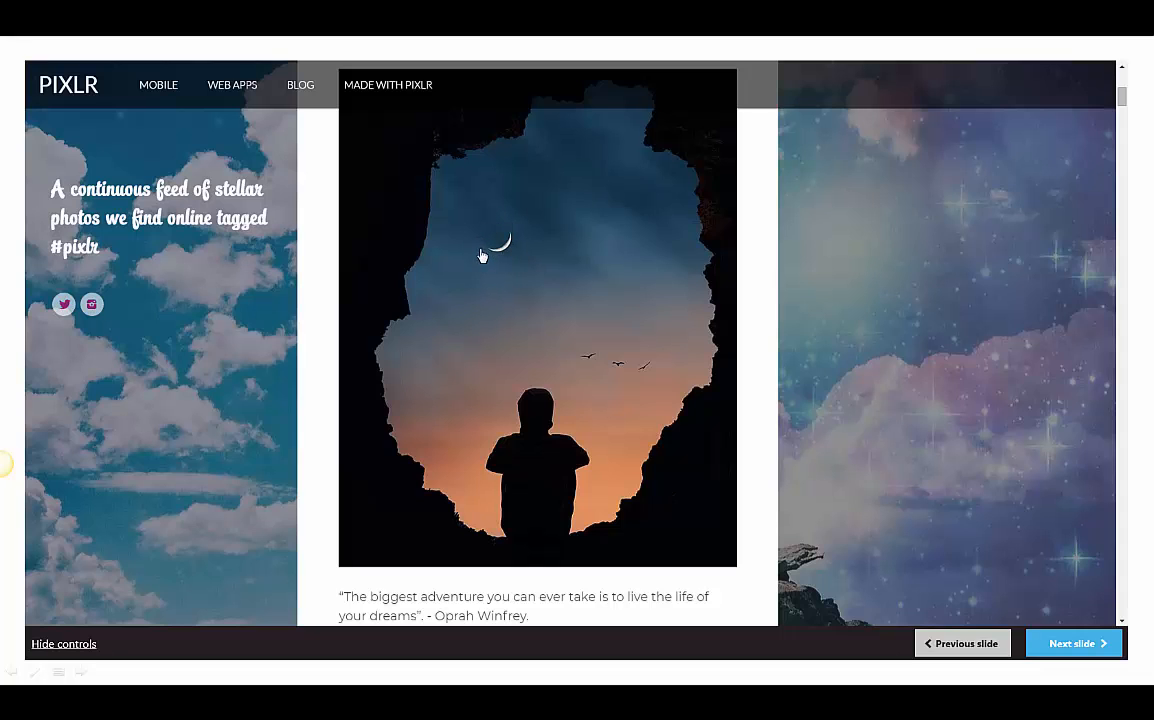
Browse the feed of photos tagged #pixlr and examine the example photo edits.
scroll(680, 446, "down", 8)
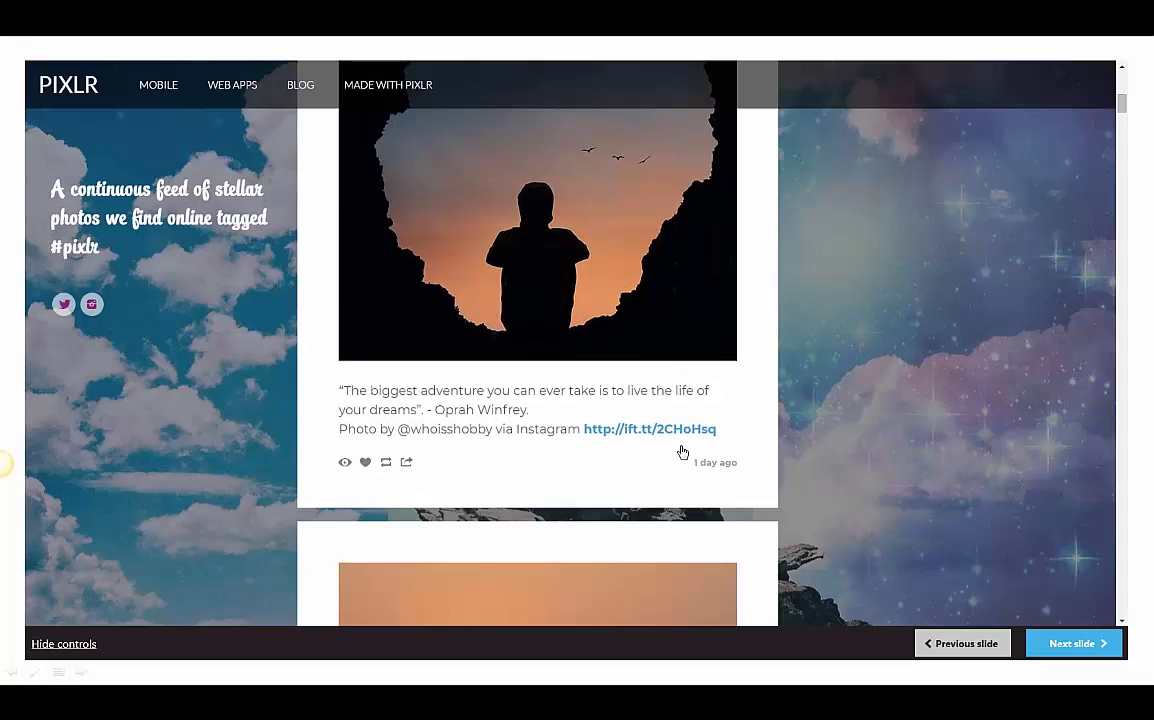
scroll(683, 450, "down", 5)
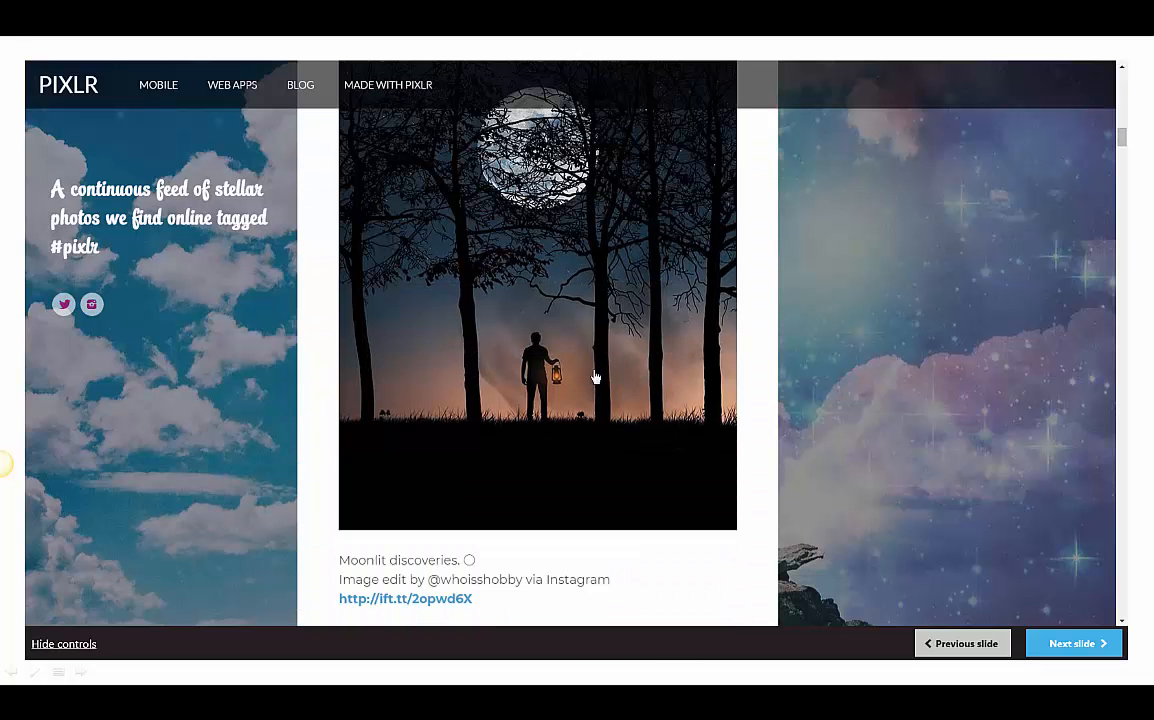
scroll(644, 400, "down", 8)
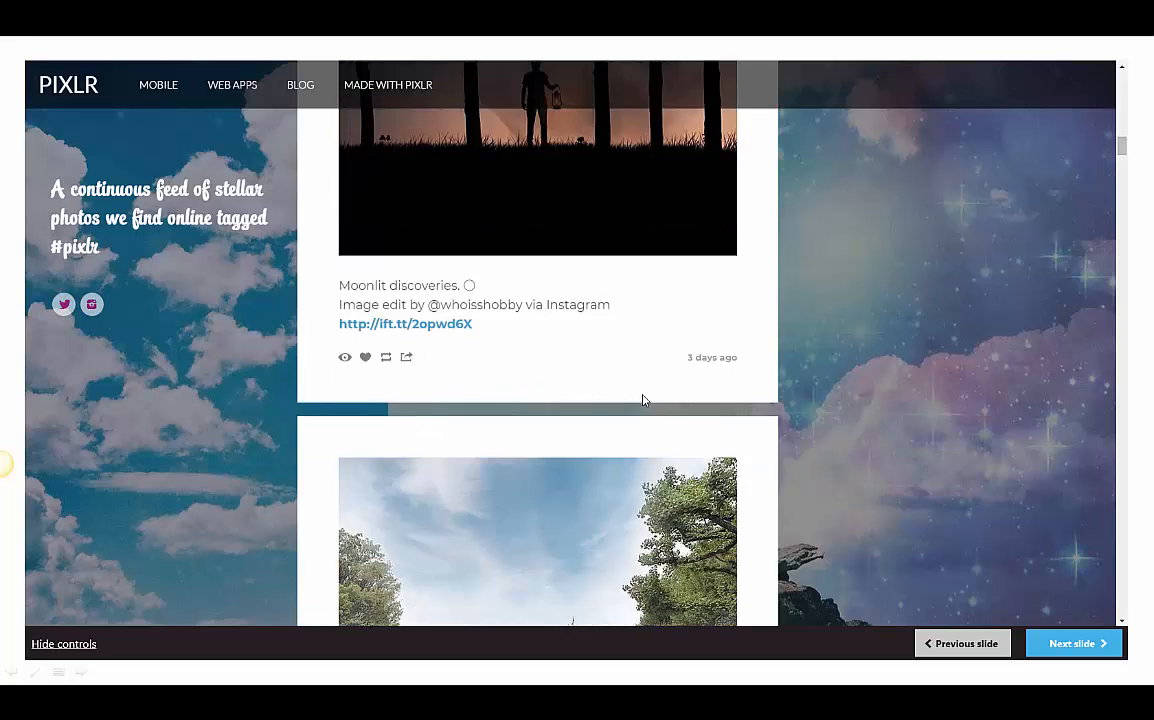
scroll(644, 400, "down", 6)
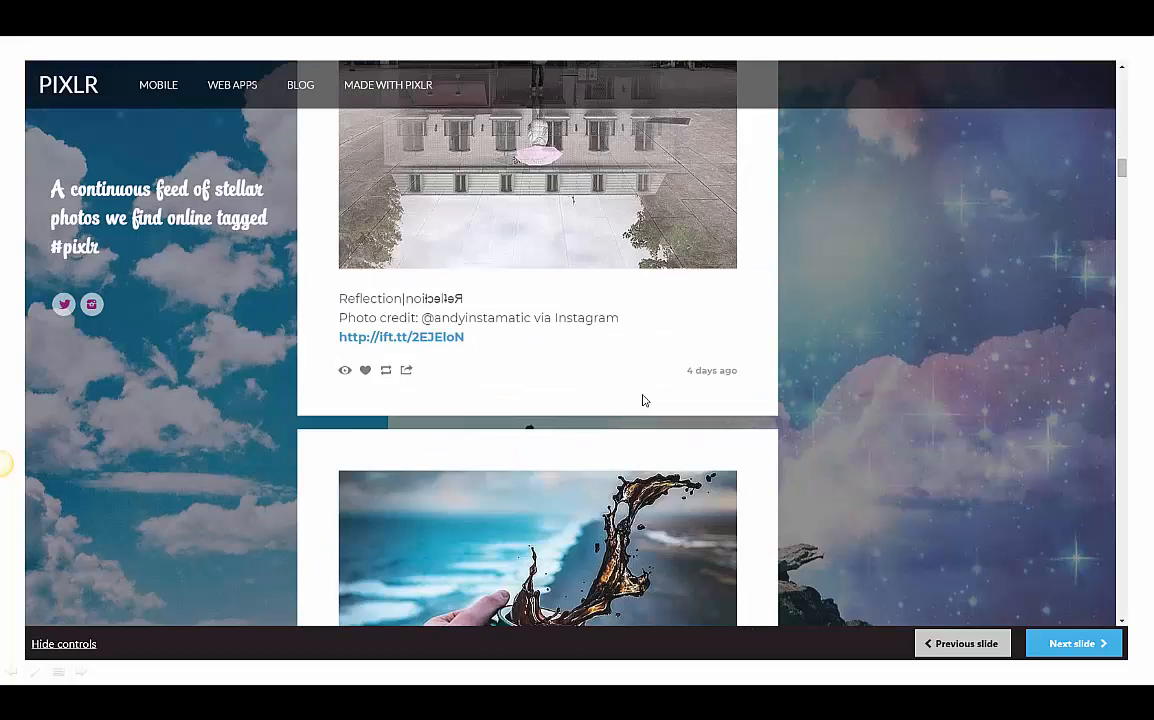
scroll(644, 400, "up", 1)
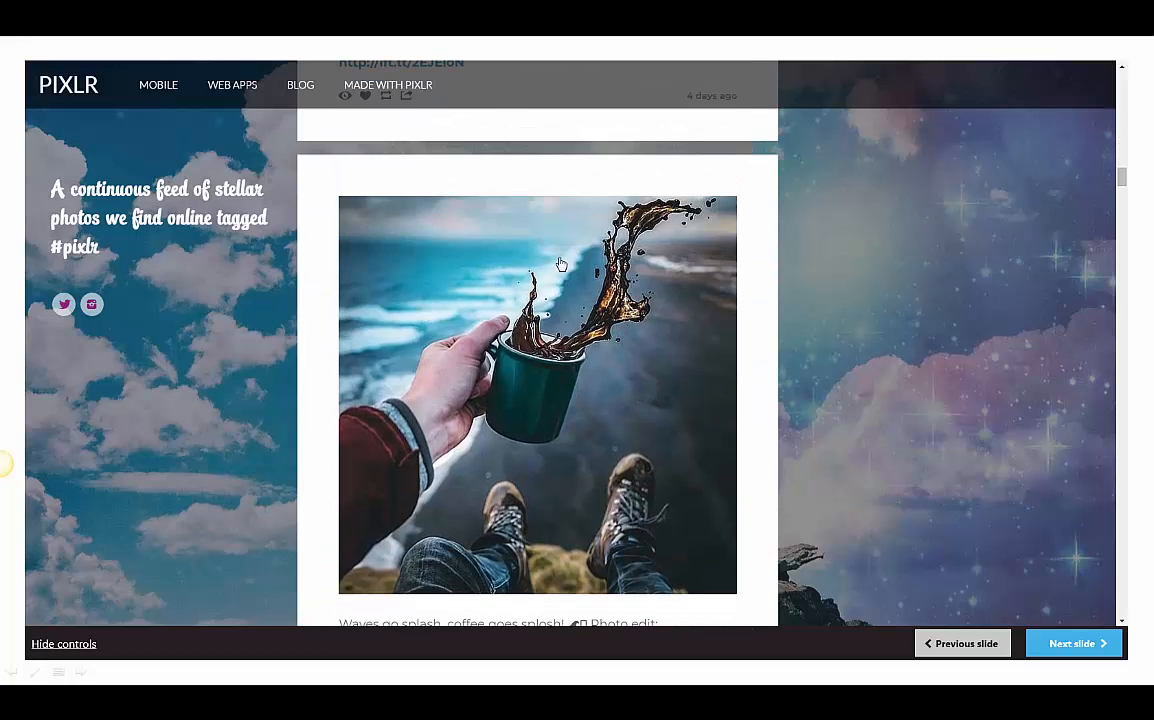
scroll(618, 374, "down", 4)
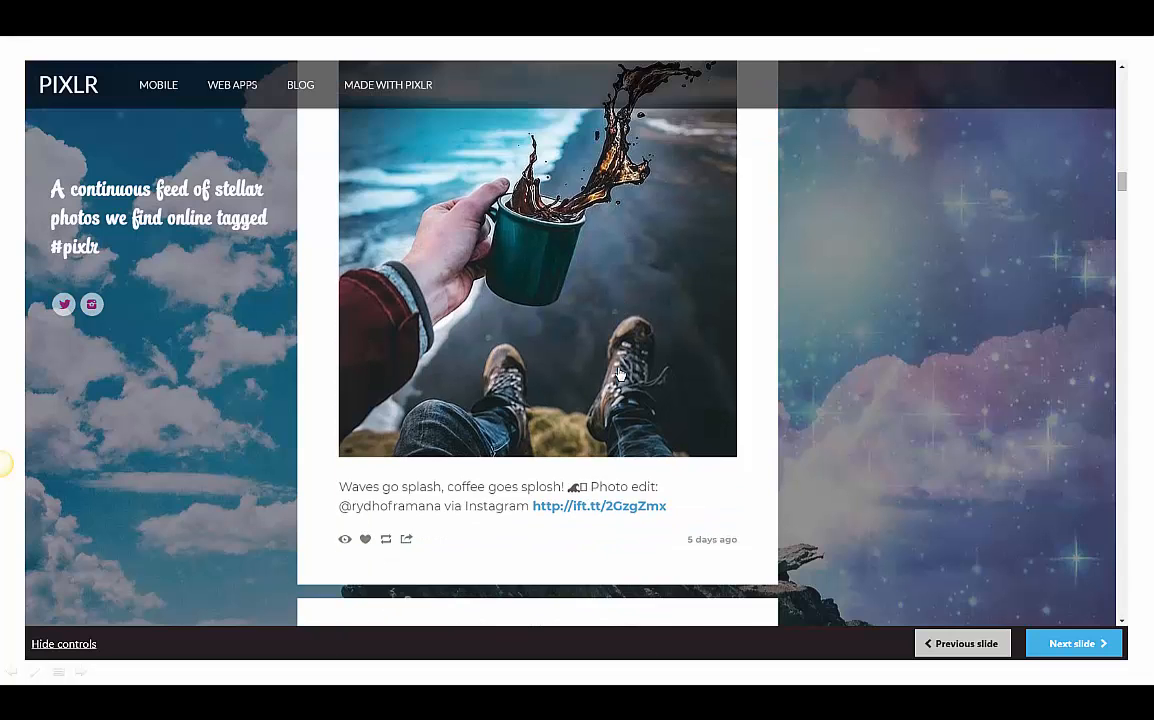
scroll(618, 372, "down", 2)
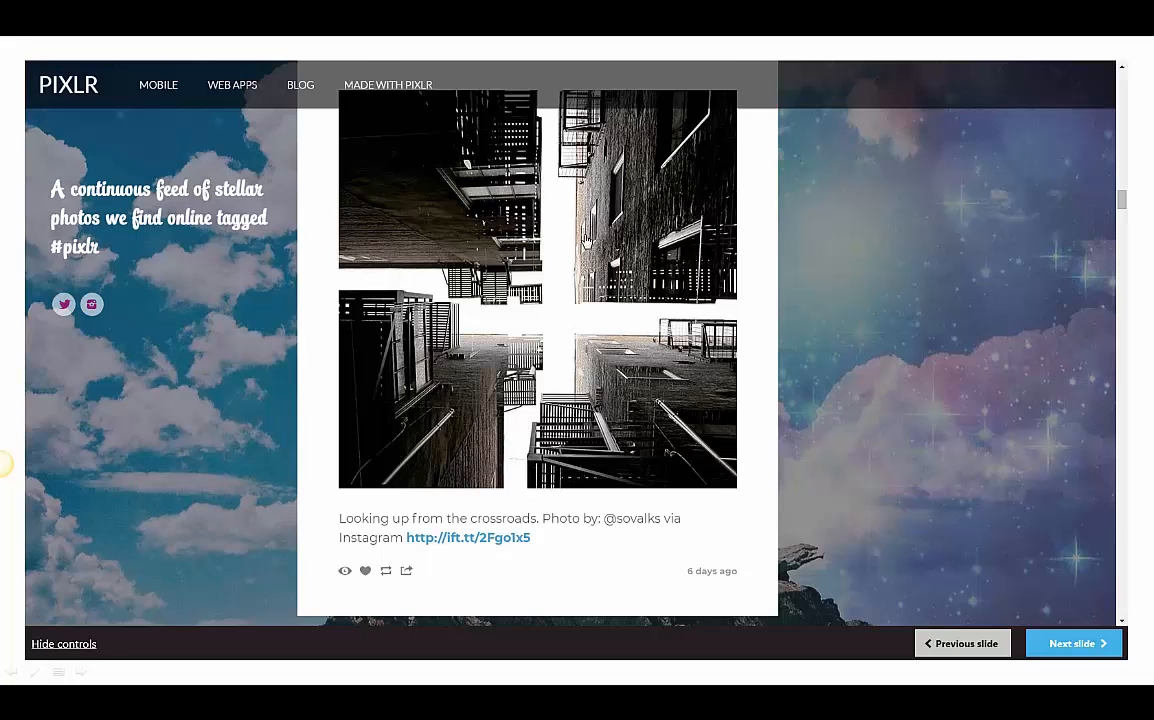
scroll(530, 220, "up", 1)
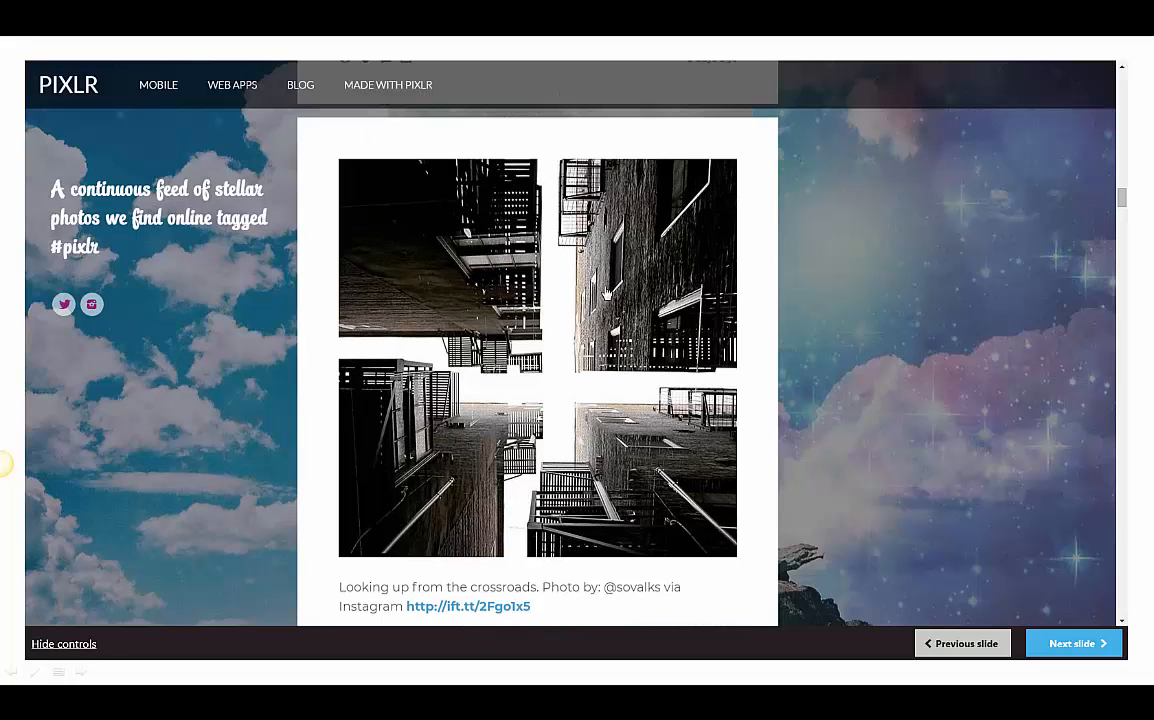
scroll(594, 295, "down", 4)
scroll(598, 306, "down", 2)
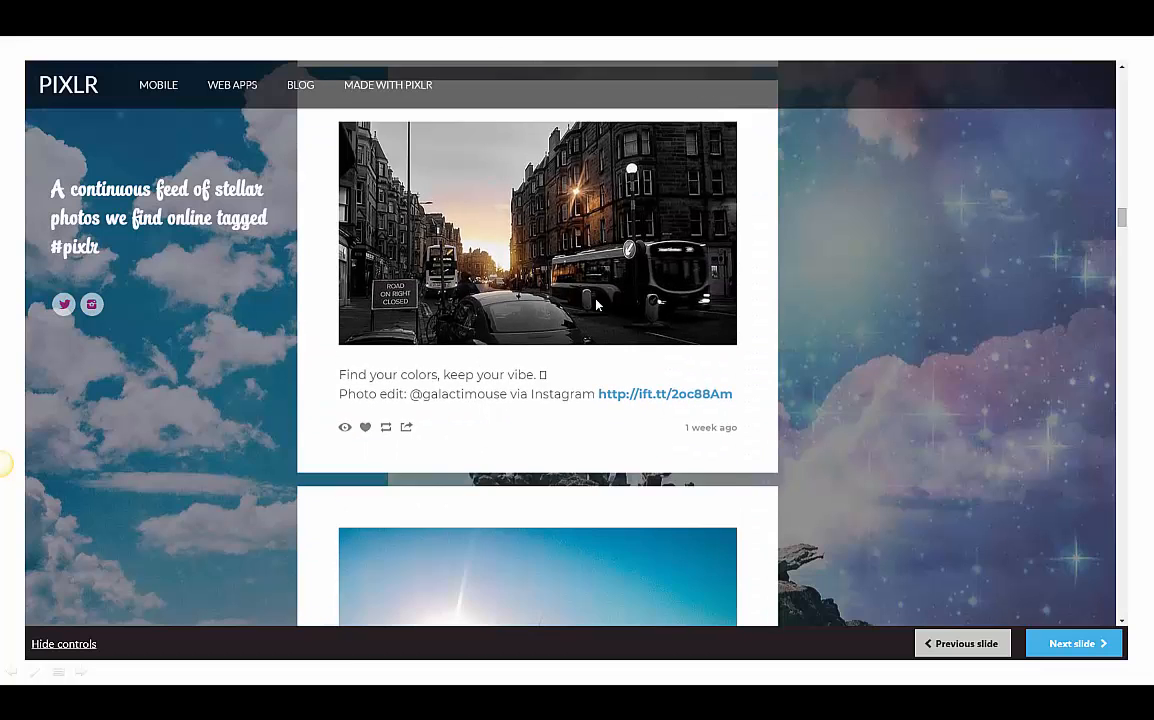
scroll(597, 305, "up", 1)
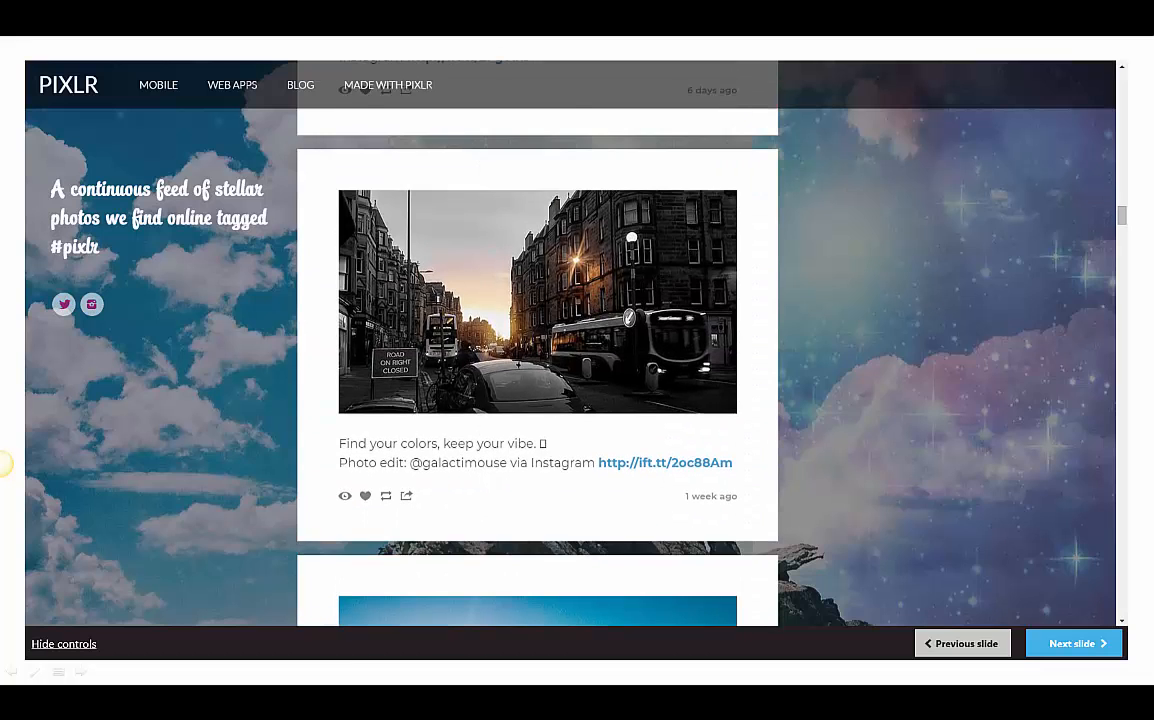
scroll(541, 314, "down", 10)
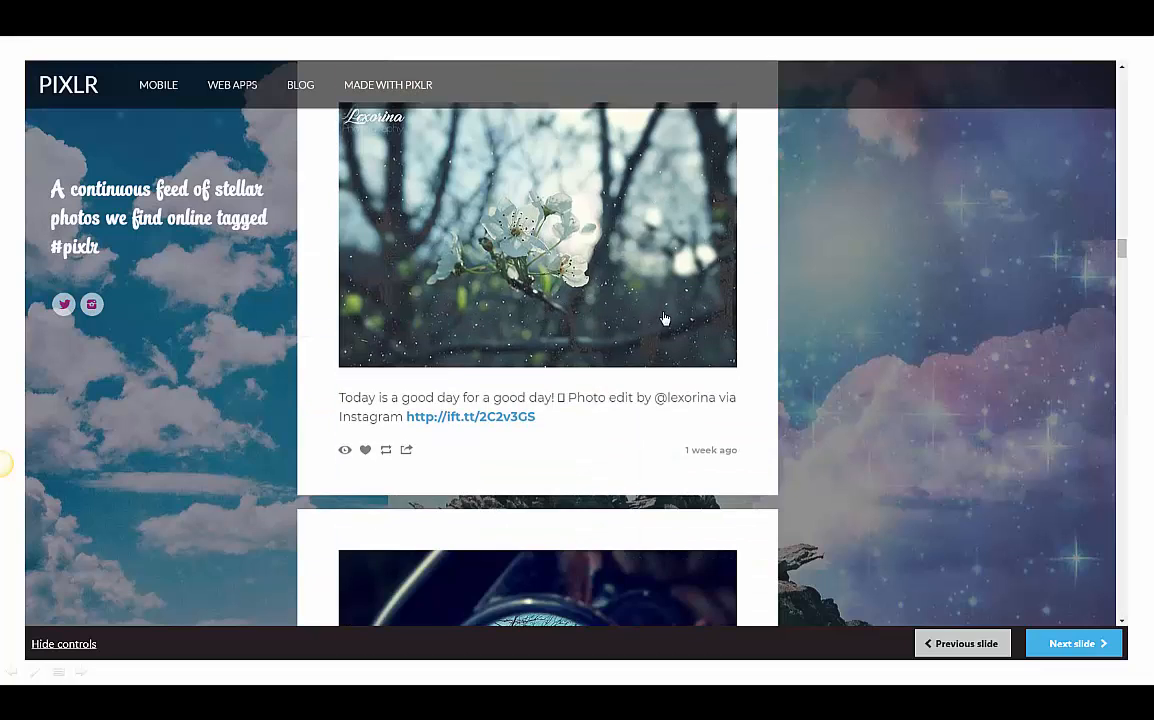
scroll(643, 323, "down", 3)
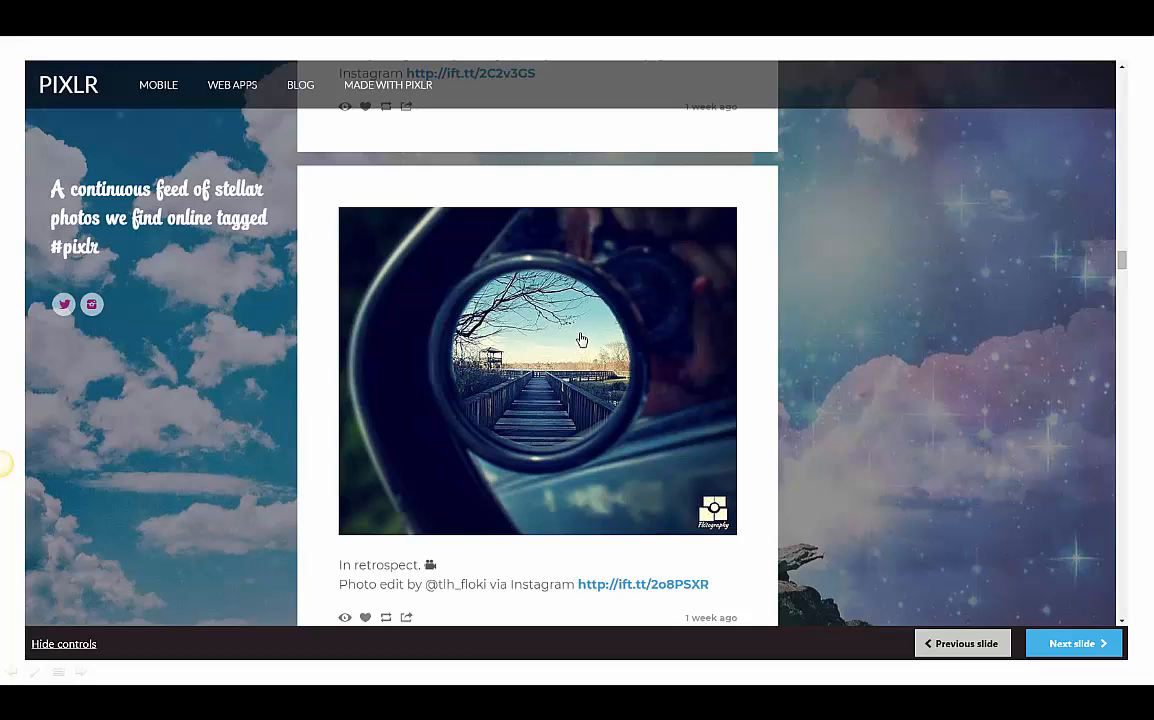
scroll(623, 322, "down", 5)
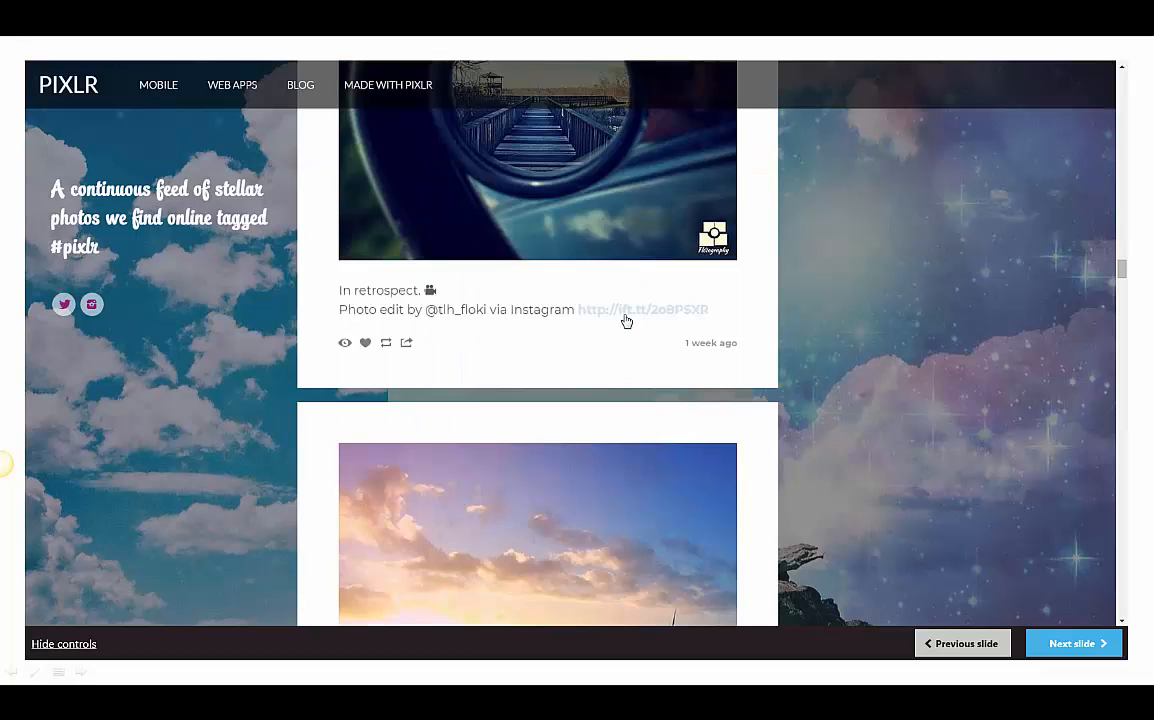
scroll(626, 320, "down", 5)
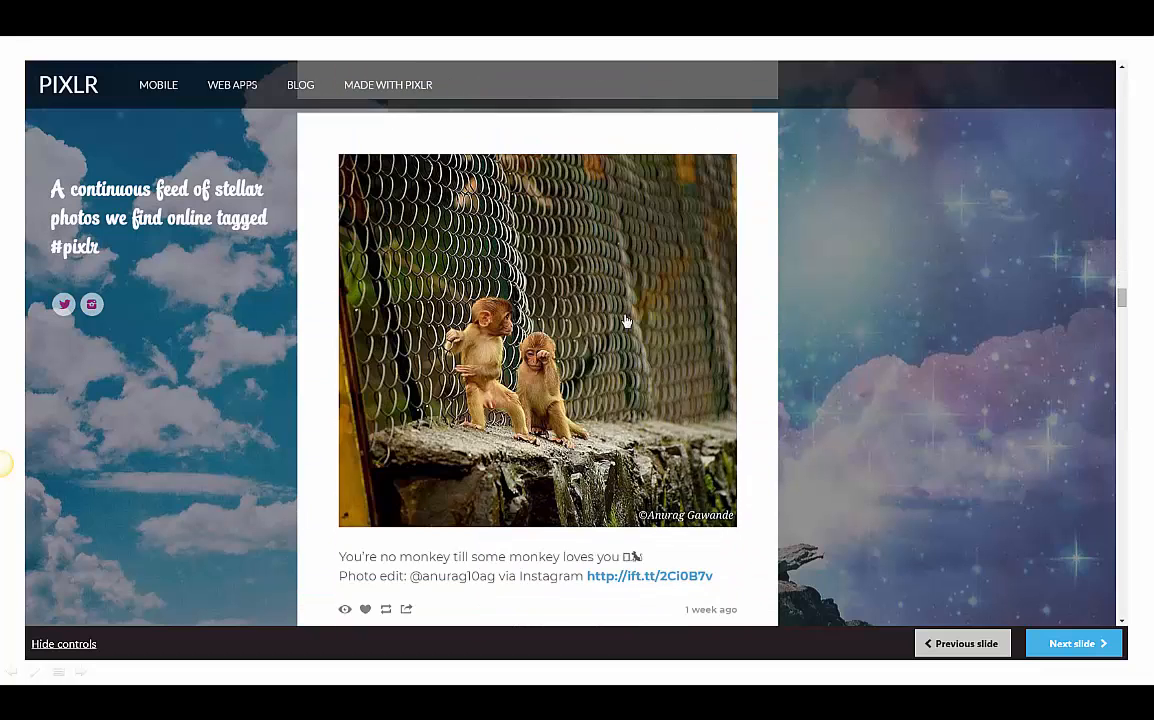
scroll(537, 347, "down", 8)
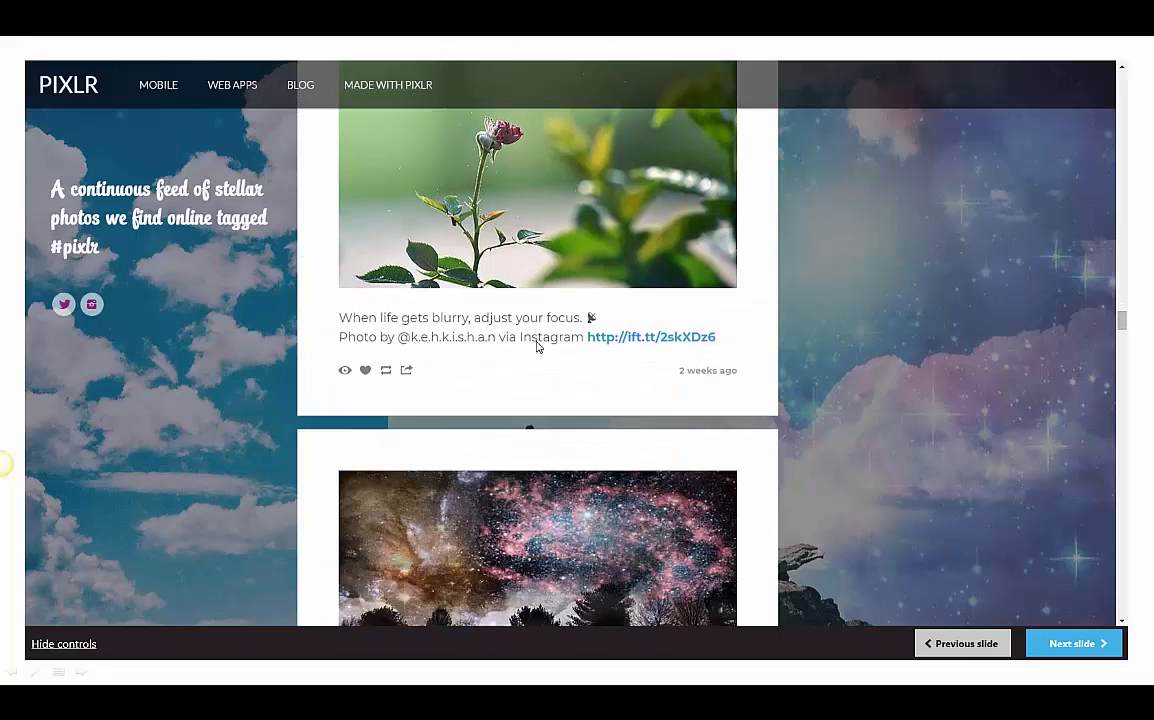
scroll(537, 347, "down", 7)
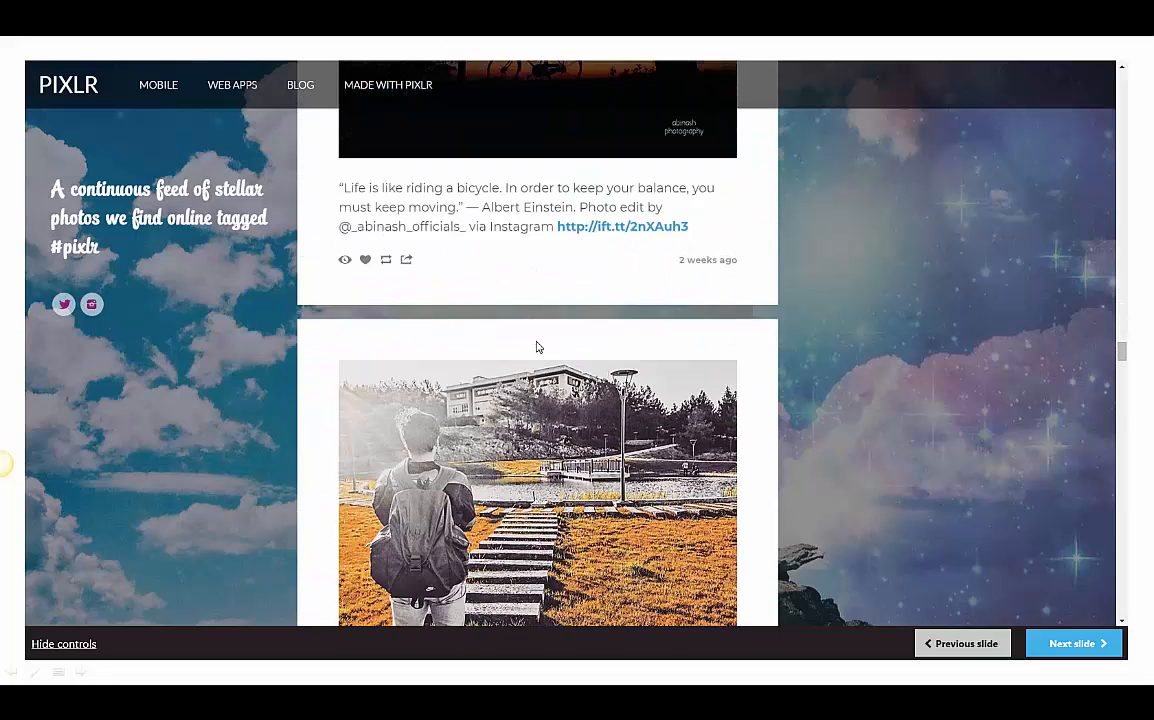
scroll(537, 347, "down", 3)
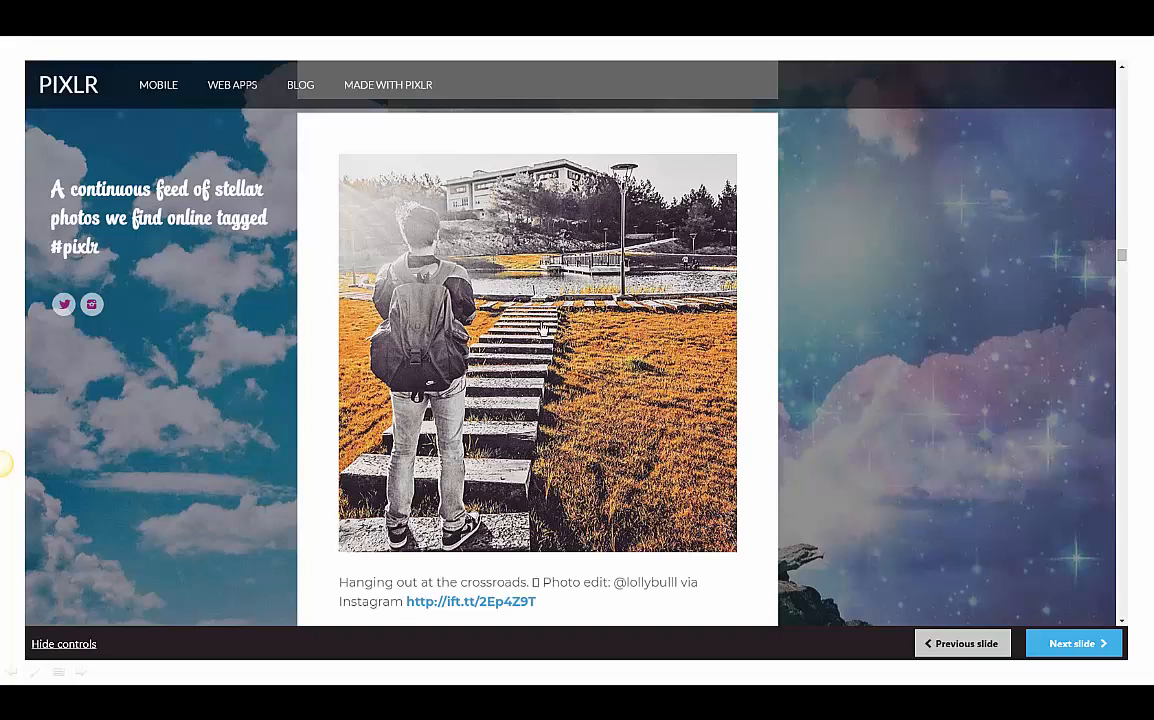
scroll(655, 289, "down", 4)
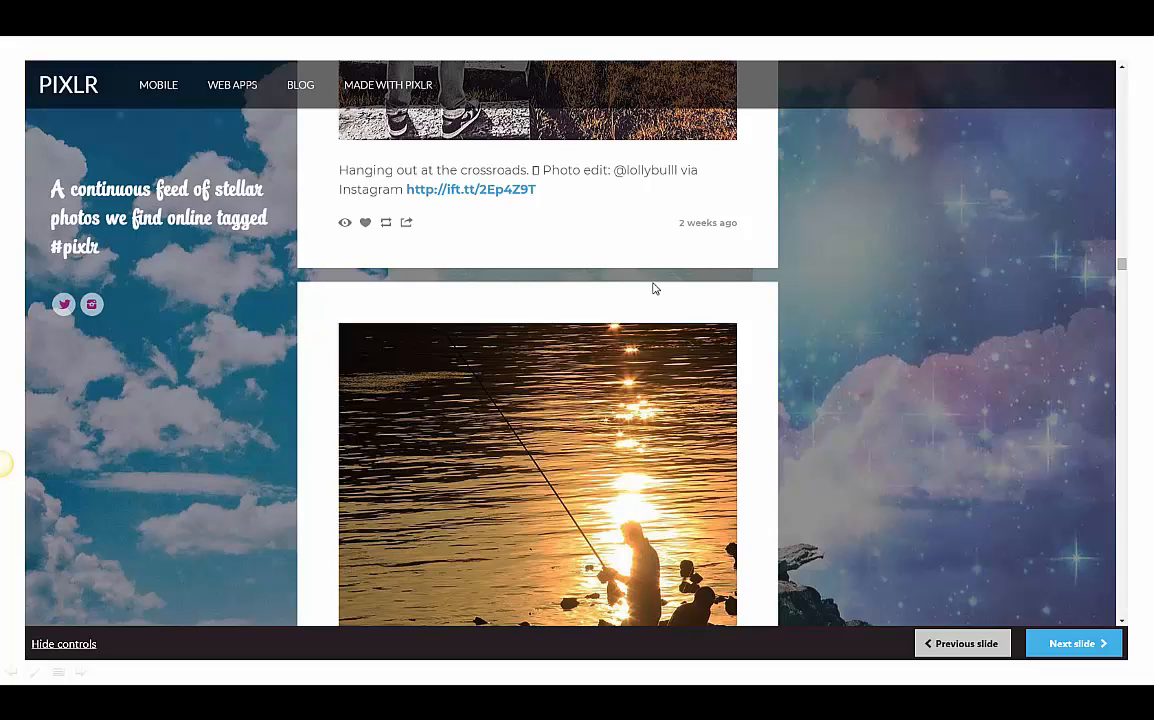
Advance to the Pixlr slide, follow its logo link to pixlr.com and launch the Pixlr Express web app.
left_click(1079, 643)
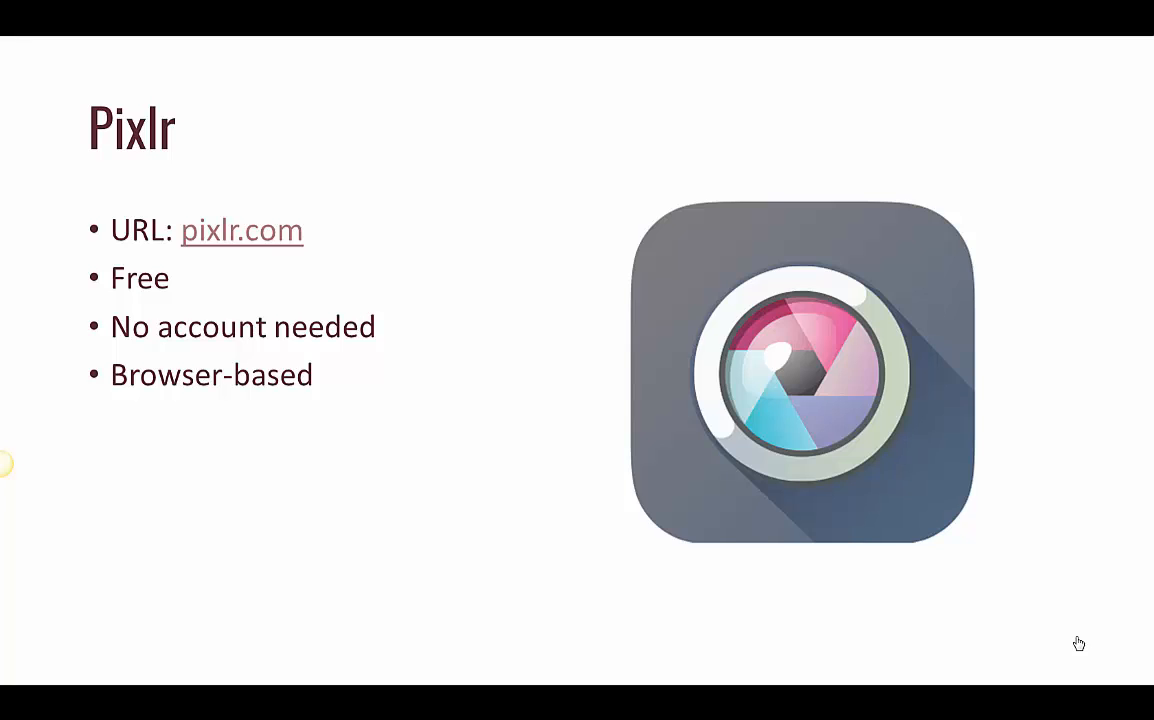
left_click(843, 446)
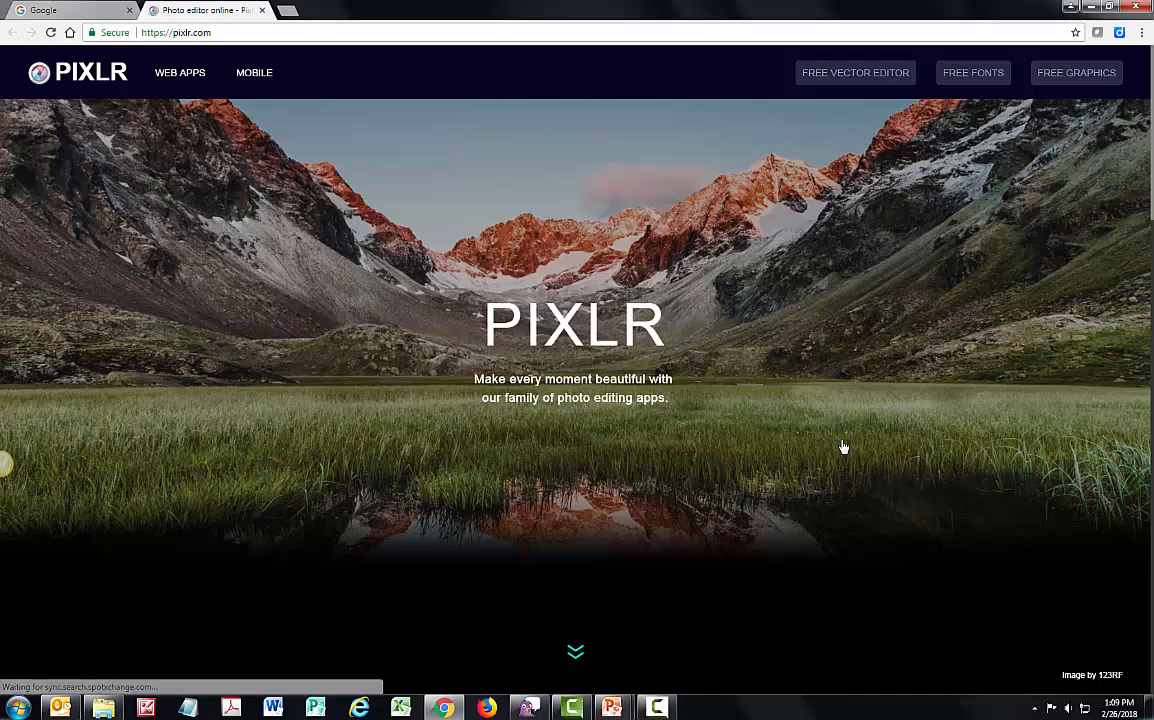
scroll(840, 446, "down", 3)
scroll(838, 459, "down", 1)
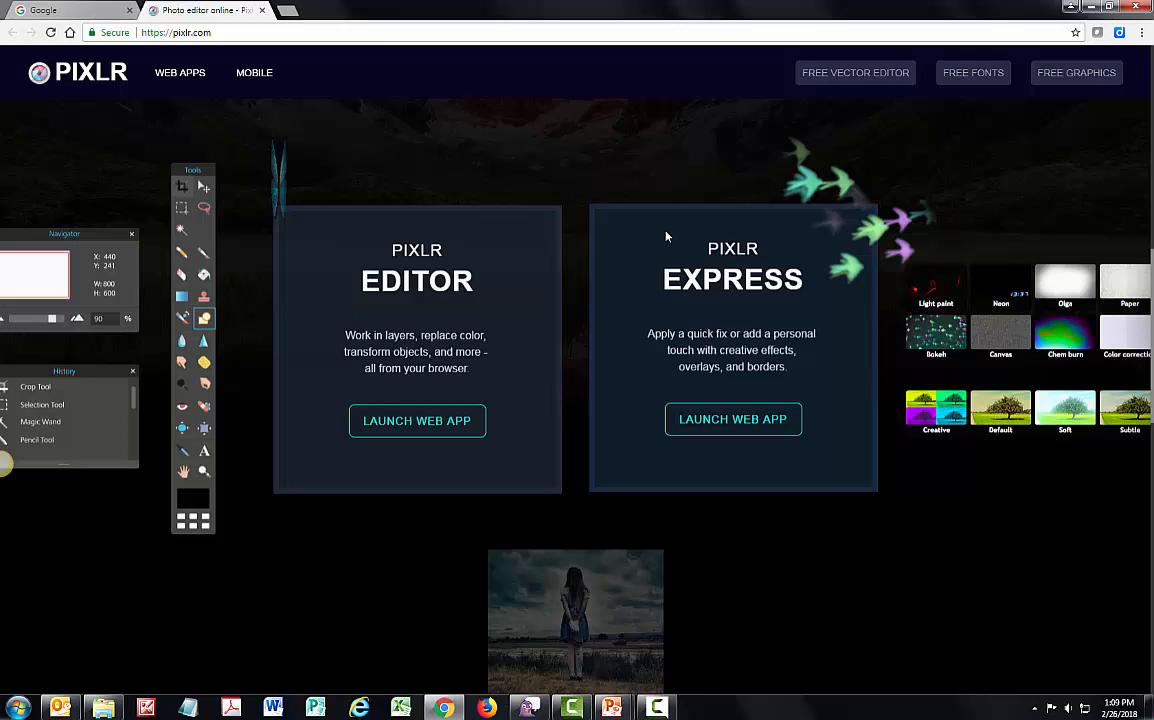
left_click(744, 425)
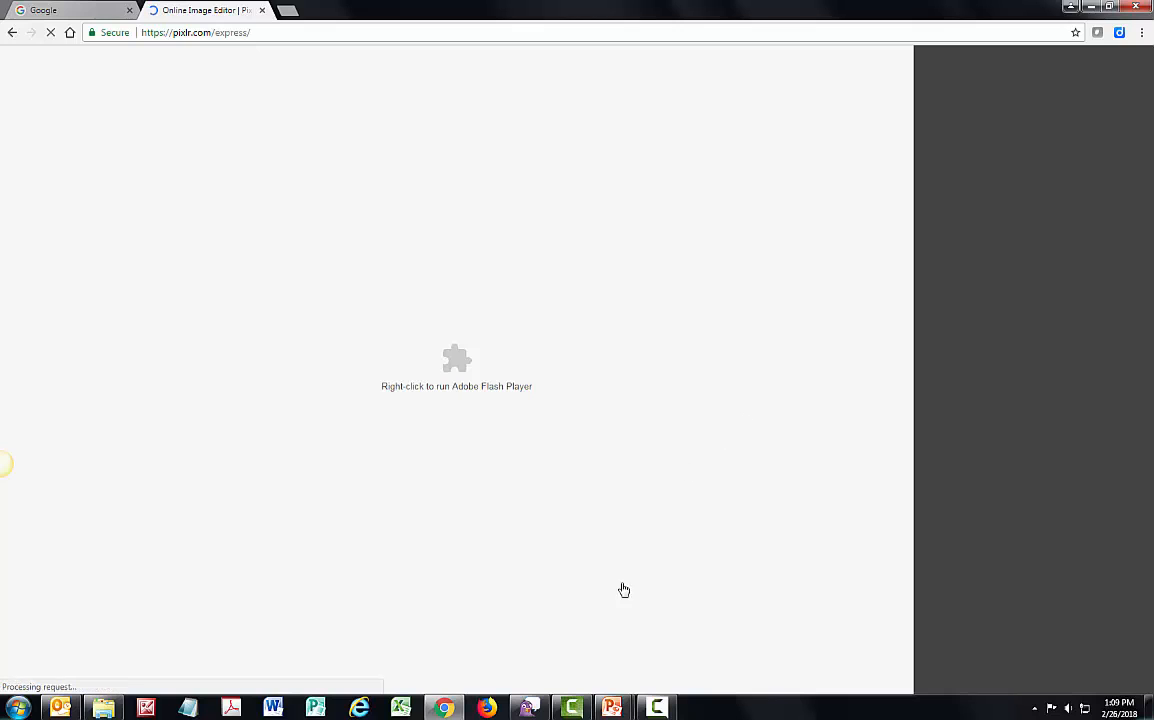
Switch back to the PowerPoint slide show and view the Focal Blurring before-and-after slide.
mouse_move(612, 707)
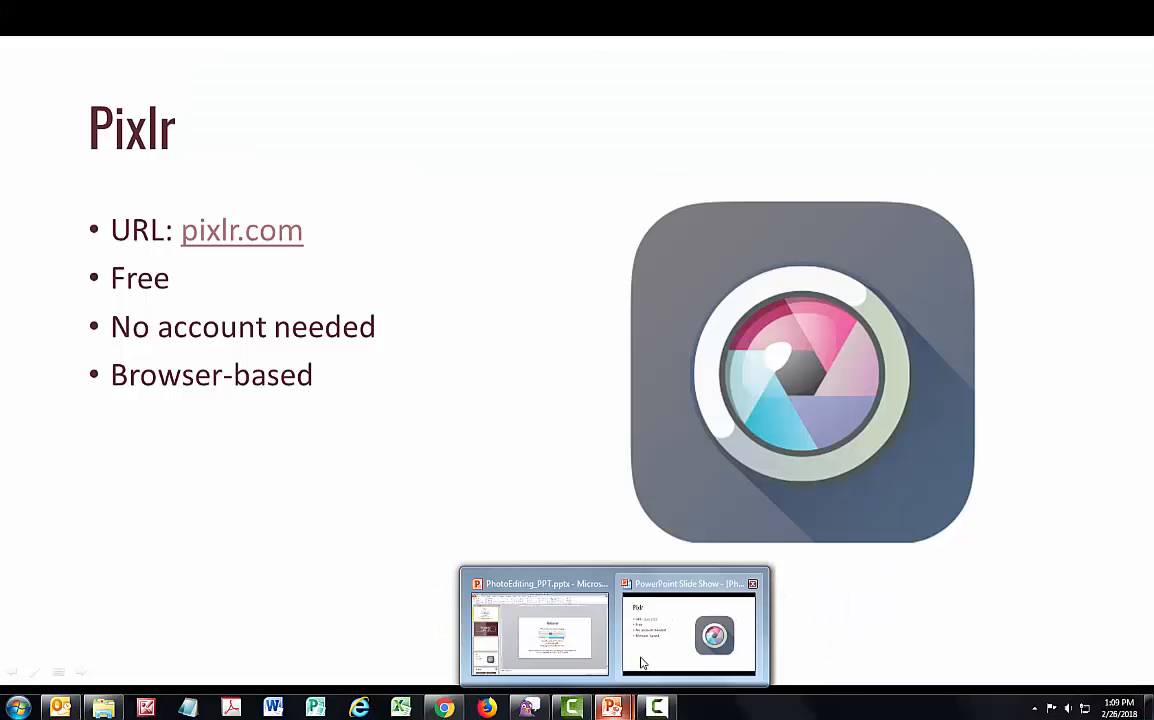
left_click(642, 662)
key("Right")
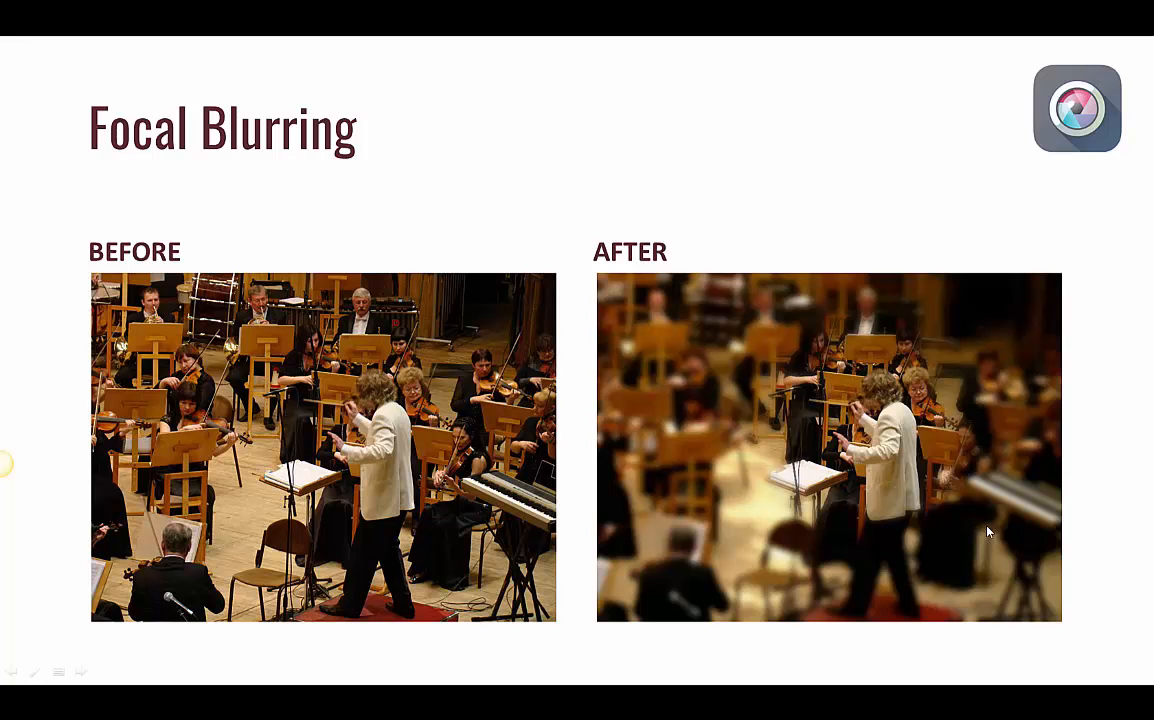
Return to Pixlr Express in the browser, closing the extra pixlr.com tab, and open the orchestra photo from the Photos folder.
left_click(1056, 146)
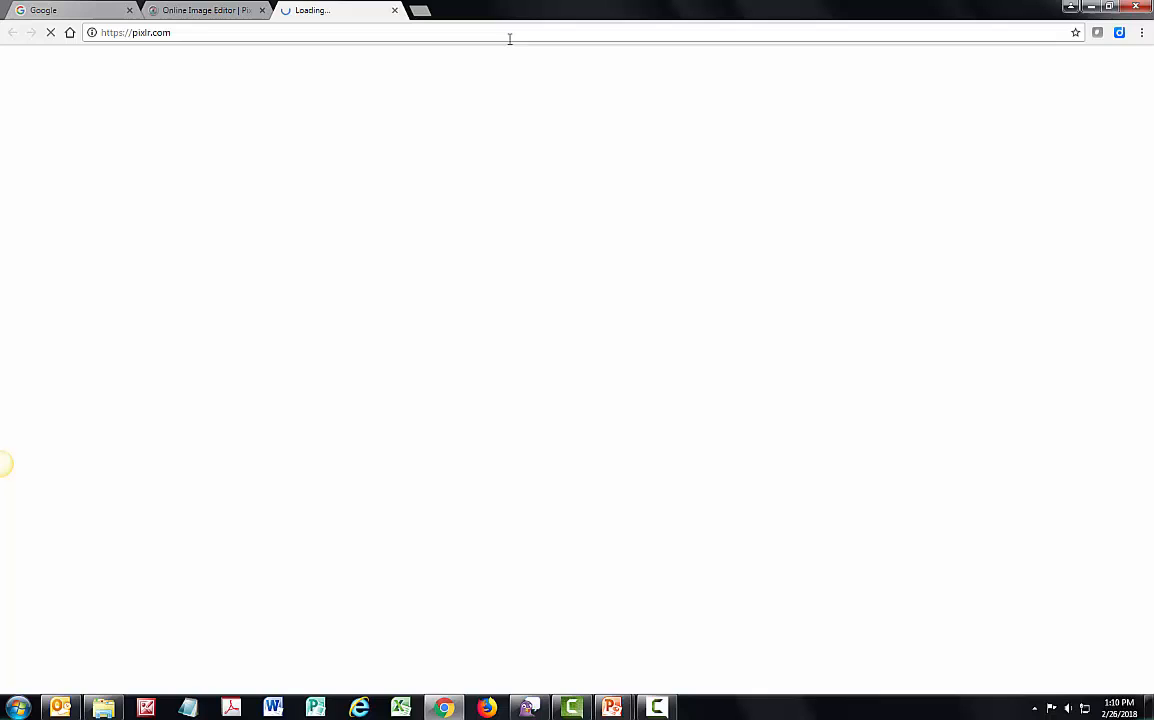
left_click(395, 10)
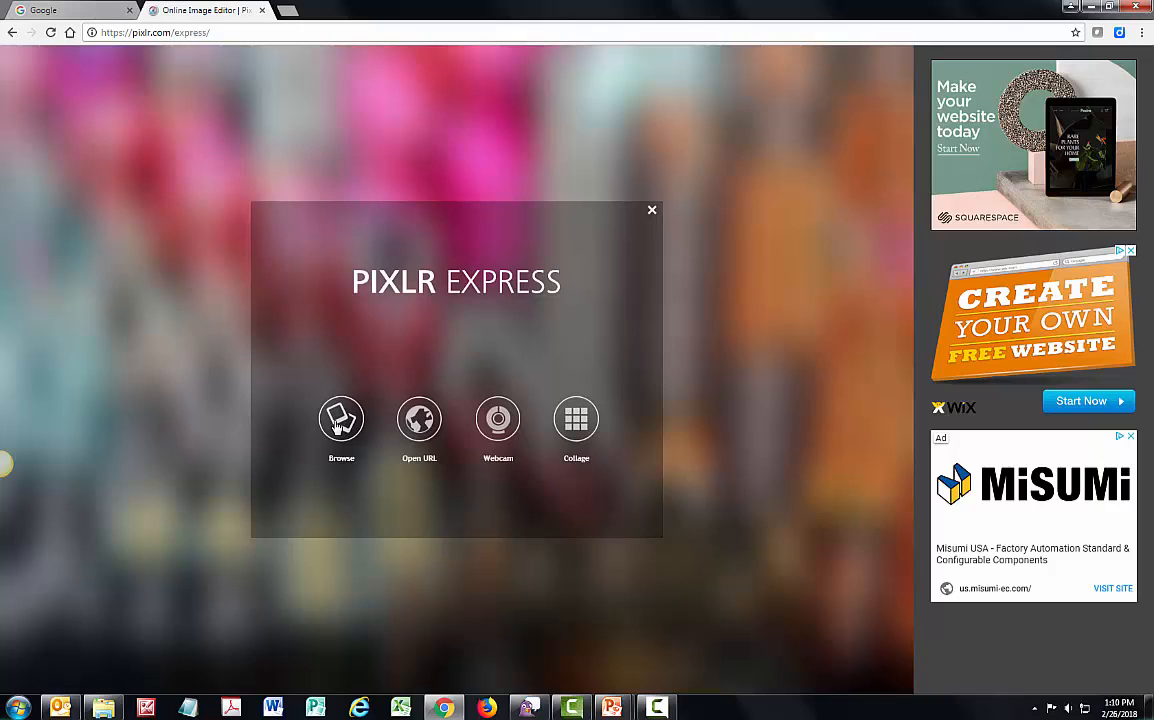
left_click(349, 421)
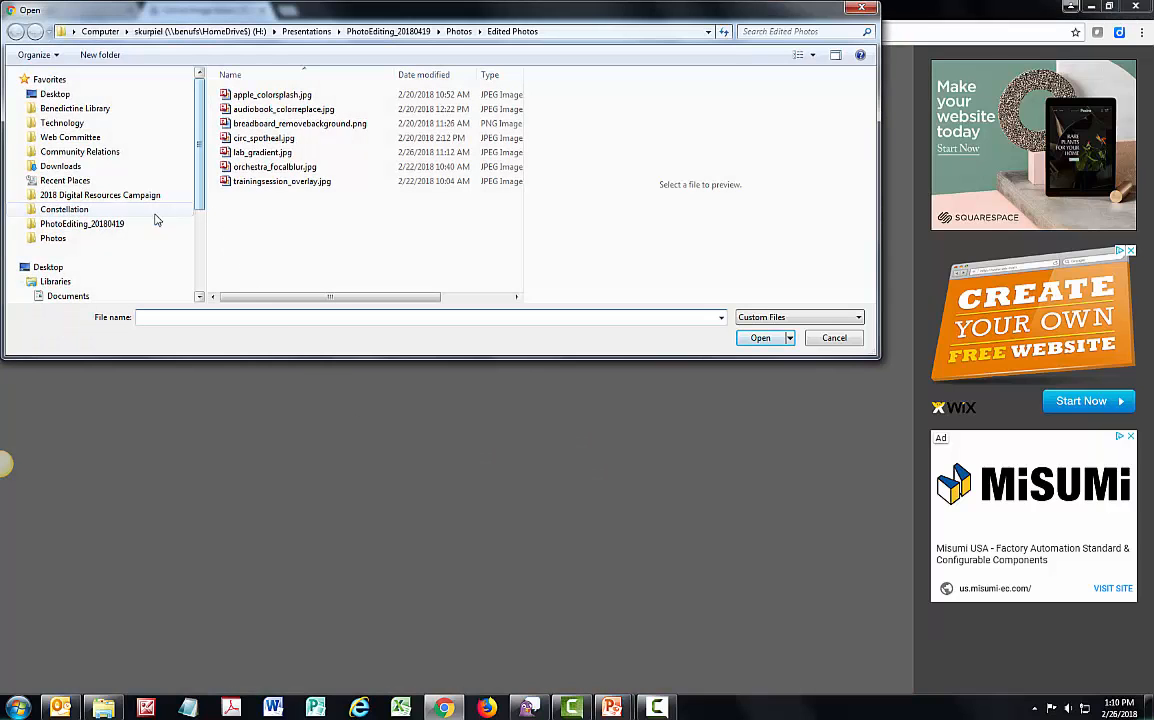
left_click(150, 238)
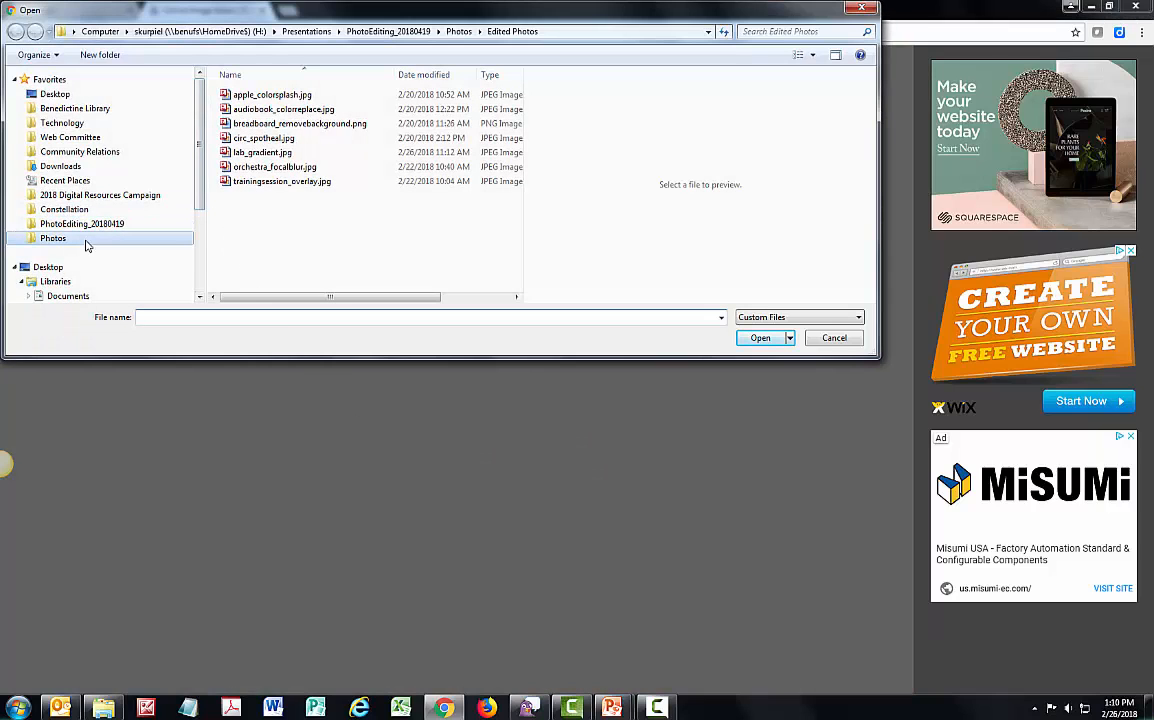
double_click(258, 226)
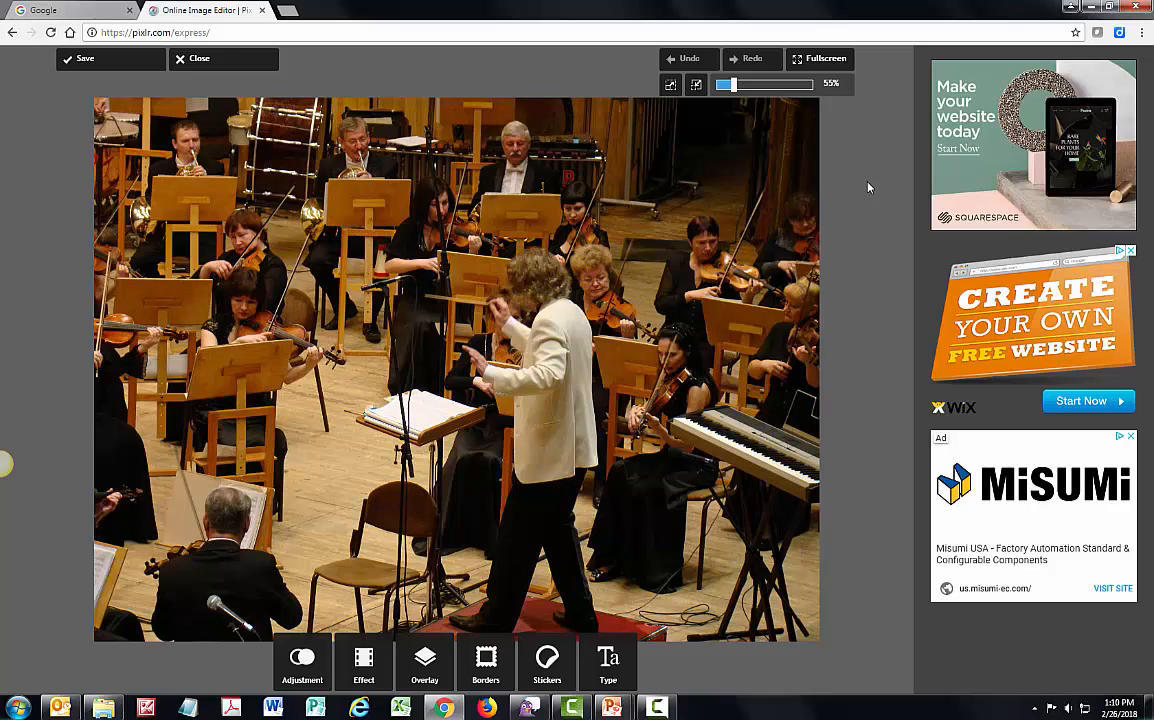
Start the Focal adjustment on the orchestra photo and centre the focus circle on the conductor.
left_click(315, 667)
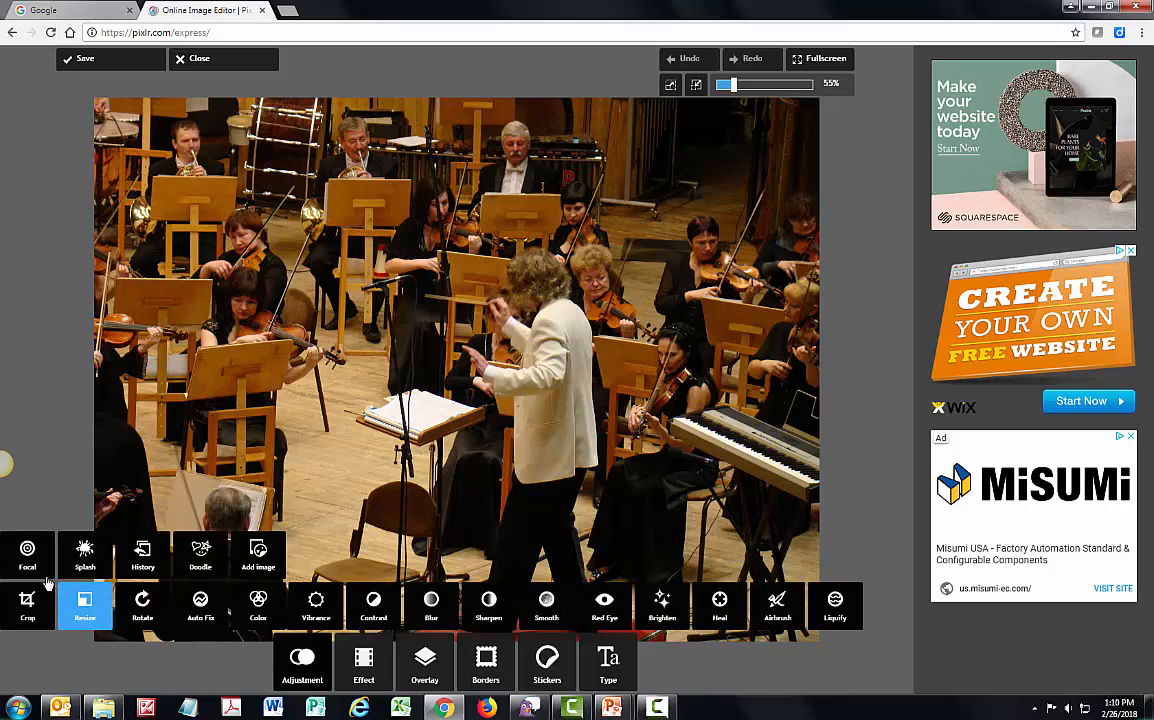
left_click(28, 553)
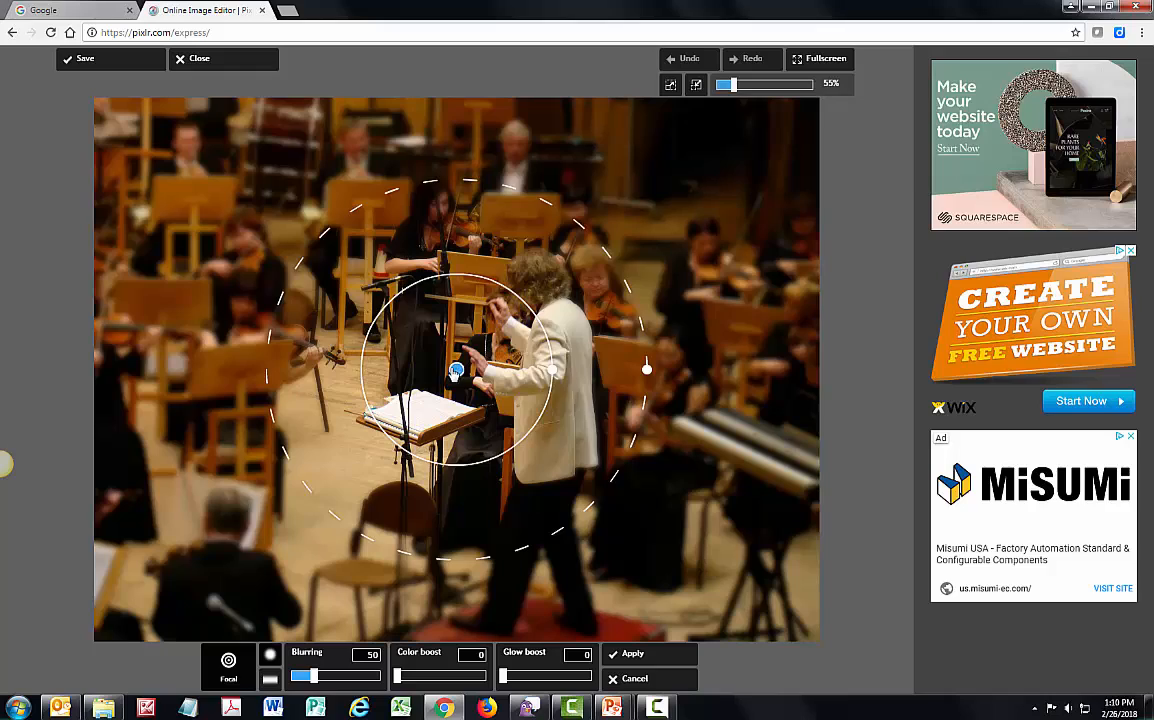
left_click_drag(455, 370, 540, 348)
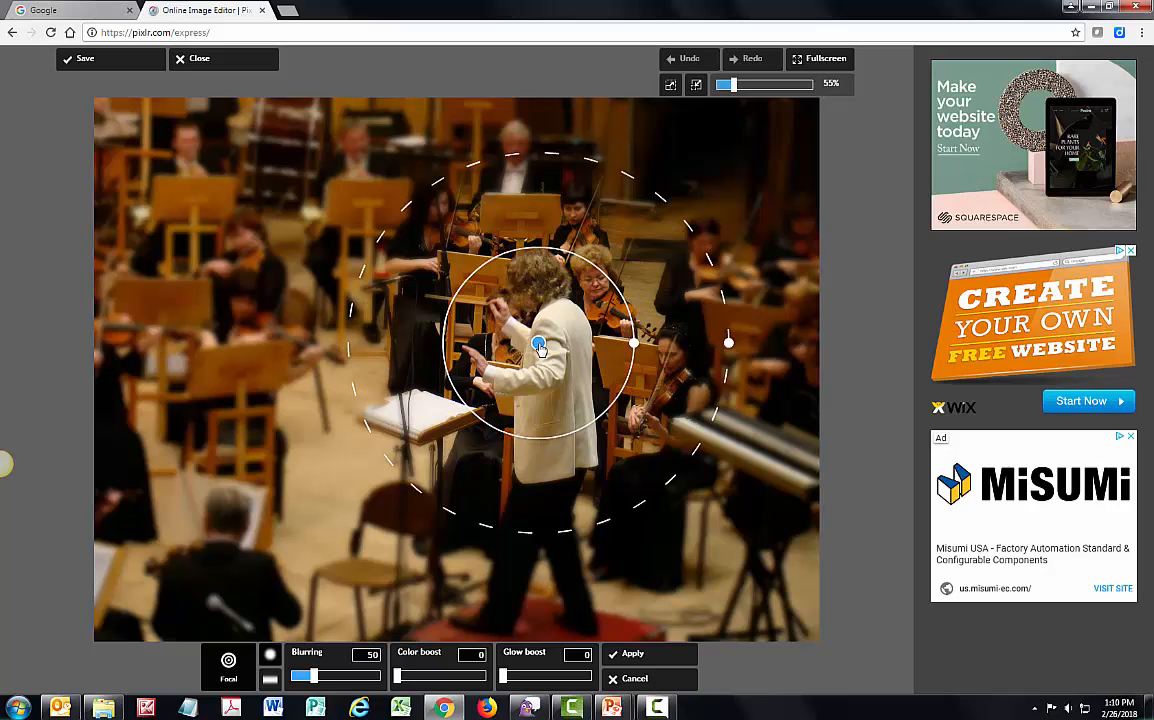
Move the focus area onto the two seated violinists left of the conductor, with a slightly smaller inner circle and Blurring at 126.
left_click_drag(540, 348, 243, 333)
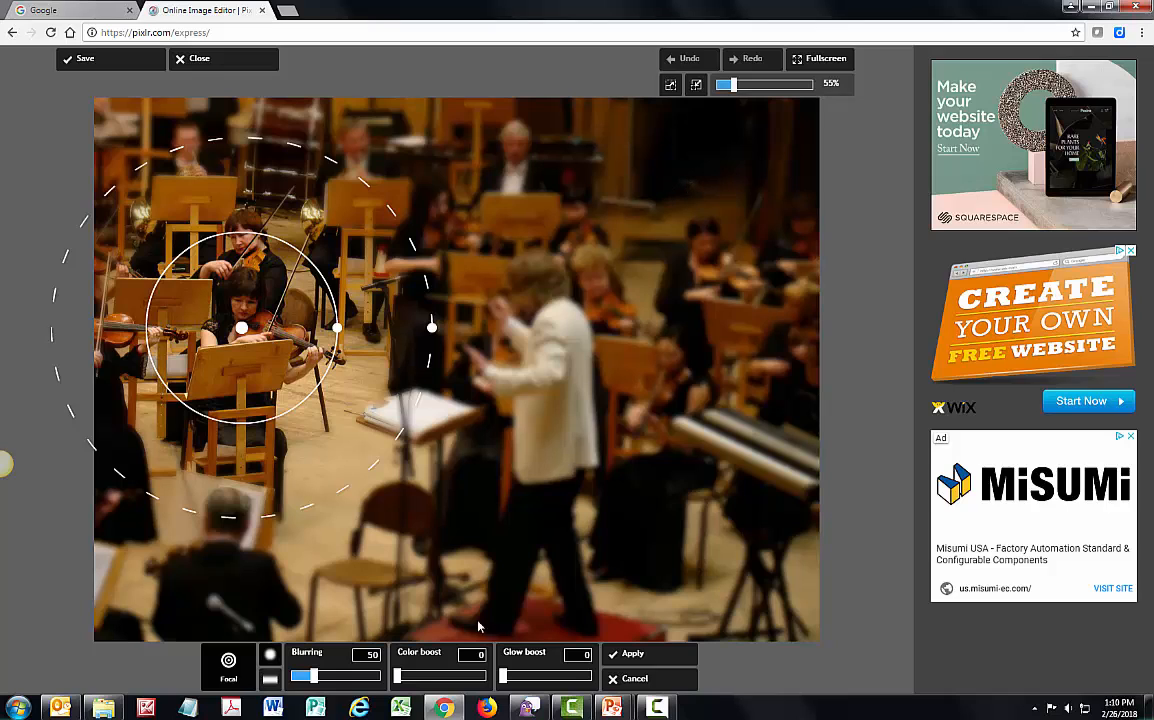
left_click_drag(313, 677, 347, 683)
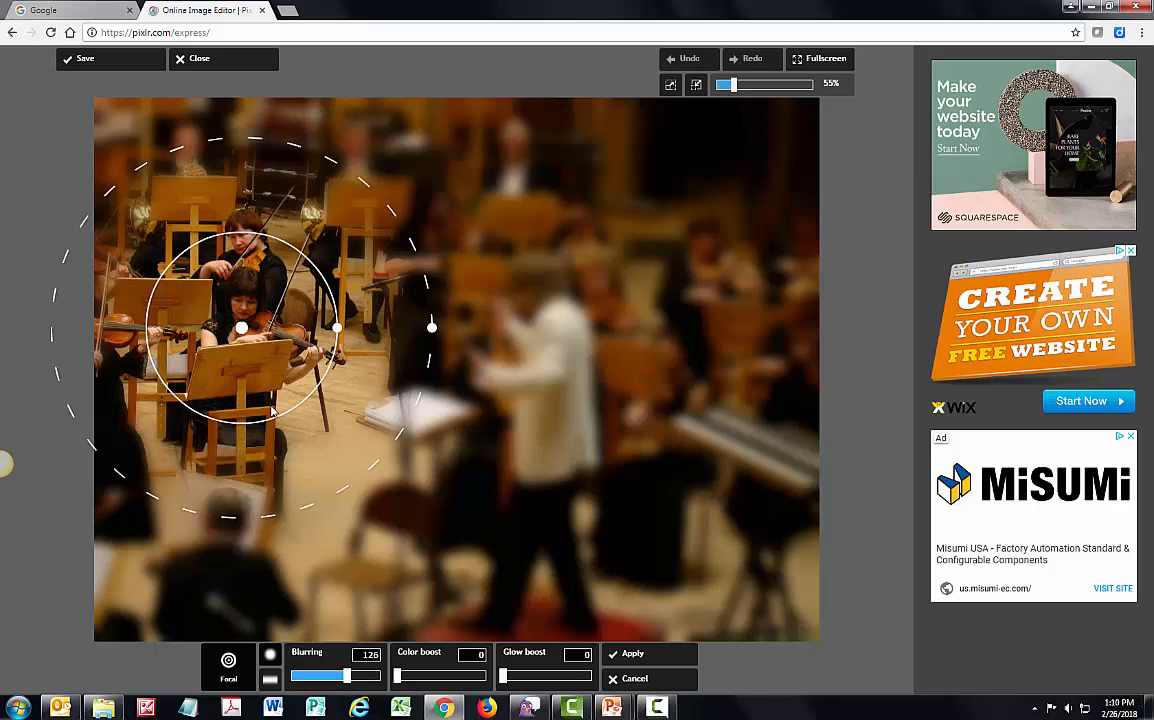
mouse_move(243, 331)
left_mouse_down()
mouse_move(420, 245)
mouse_move(254, 316)
left_mouse_up()
left_click_drag(347, 315, 328, 314)
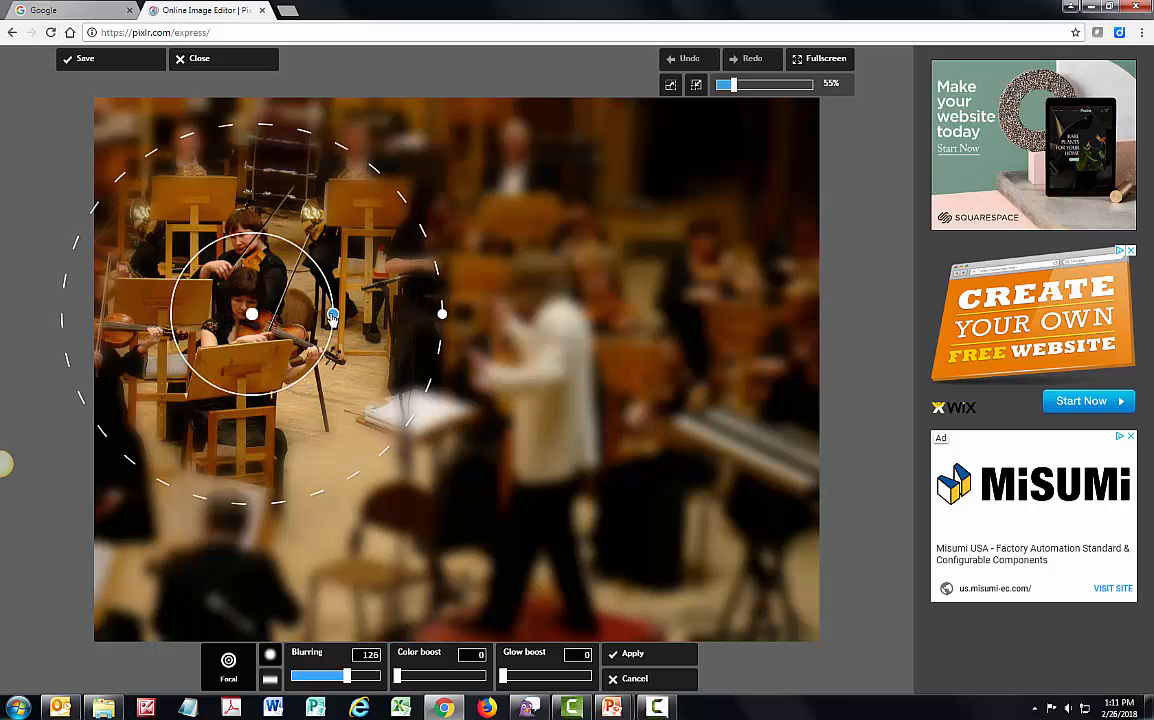
Shrink the outer focus circle around the seated violinists slightly and apply the focal blur.
left_click_drag(440, 314, 420, 316)
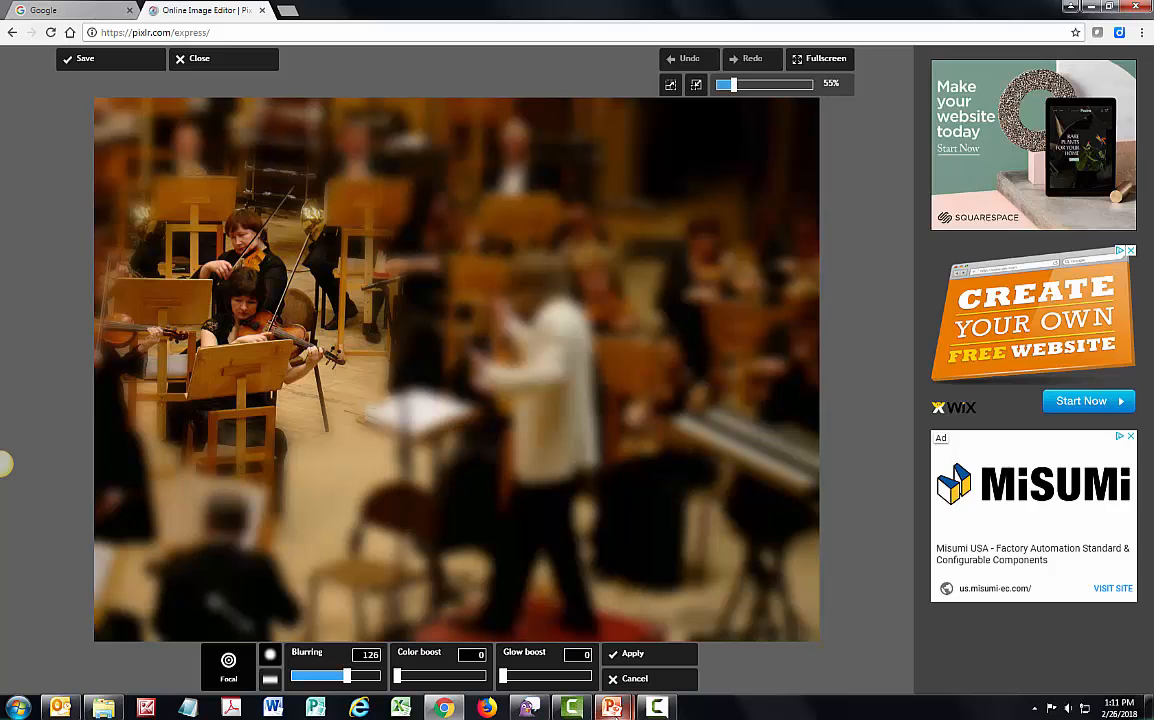
left_click(631, 656)
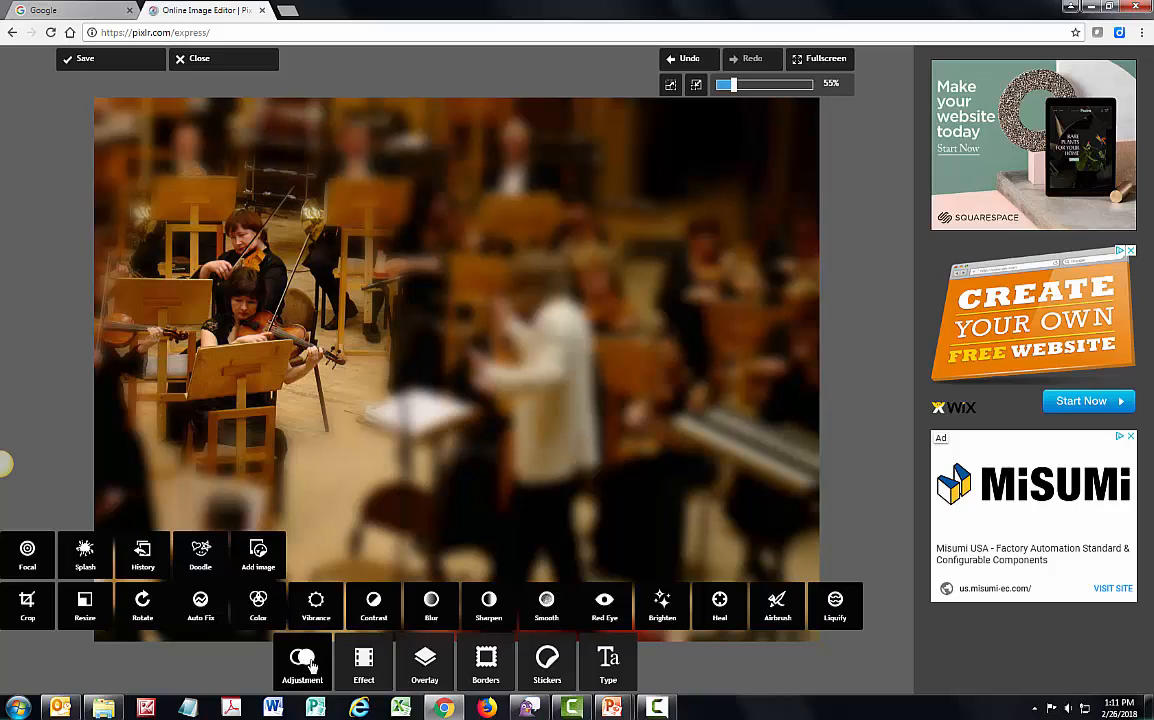
Add benulogo_white.png to the orchestra photo, scale it down, place it in the photo's upper-right corner and apply it.
left_click(258, 552)
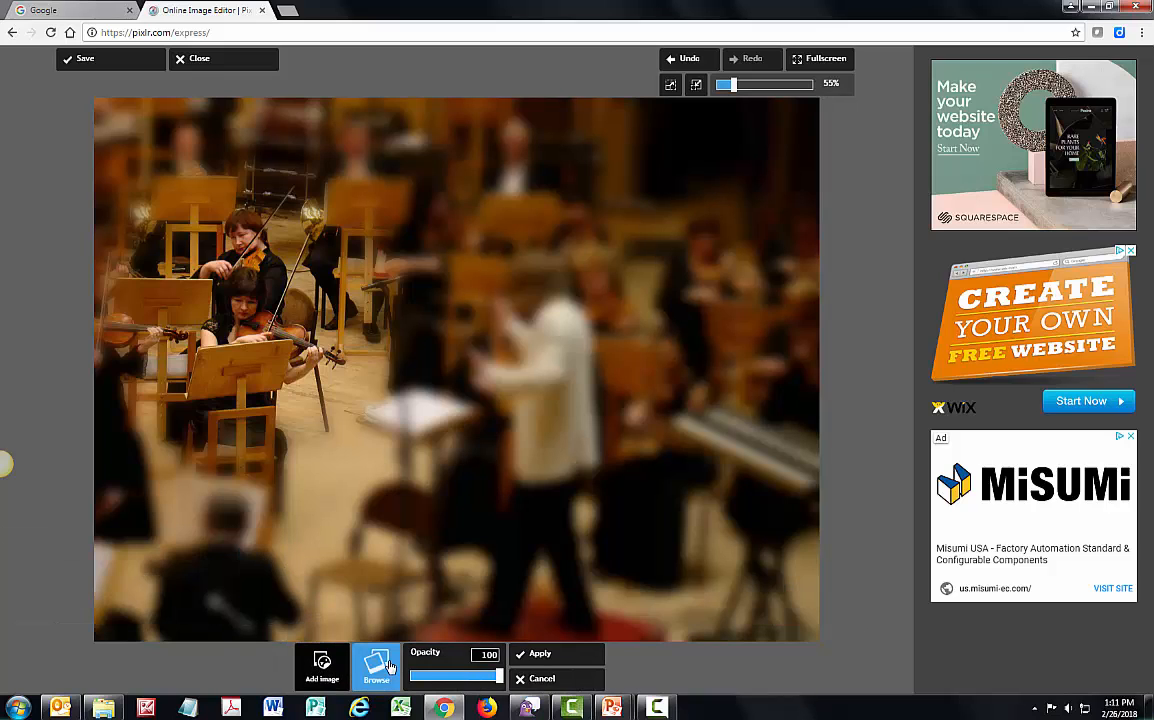
left_click(390, 673)
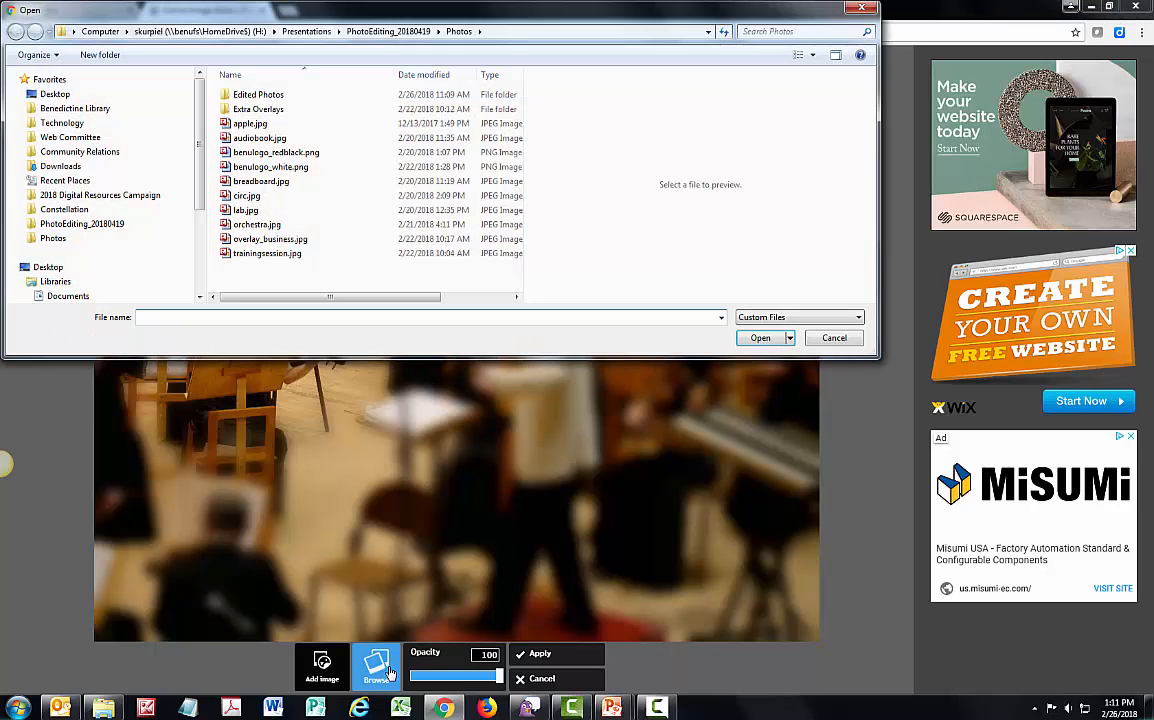
double_click(256, 165)
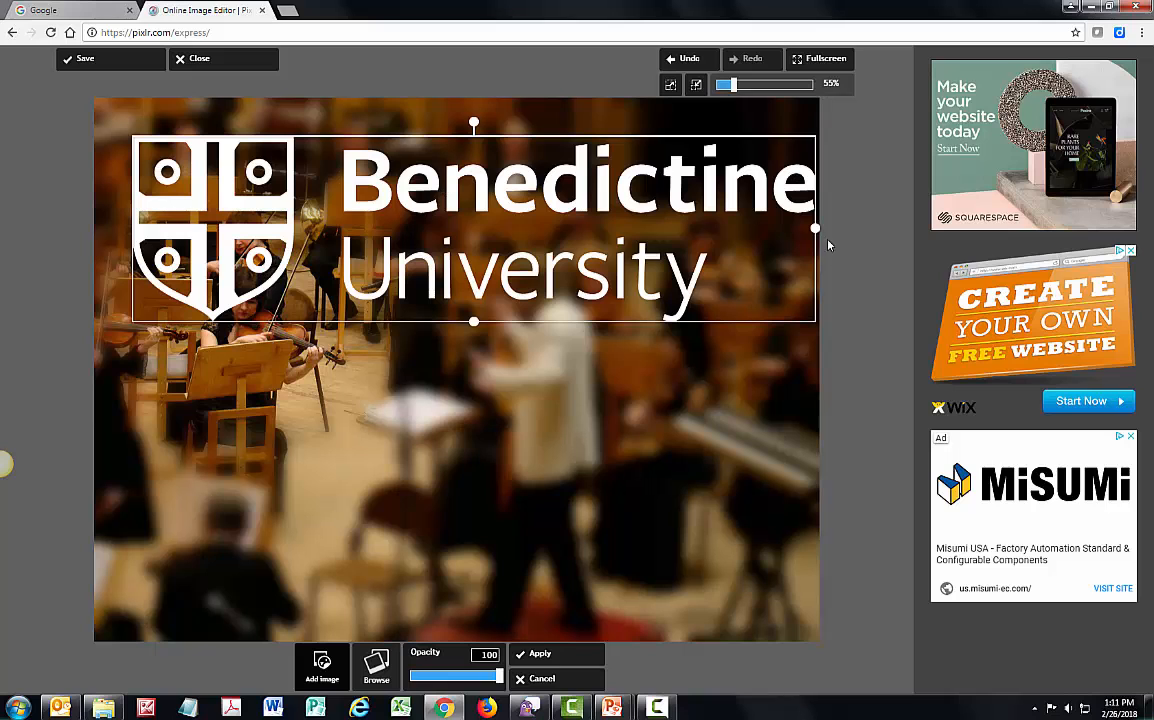
left_click_drag(816, 230, 714, 166)
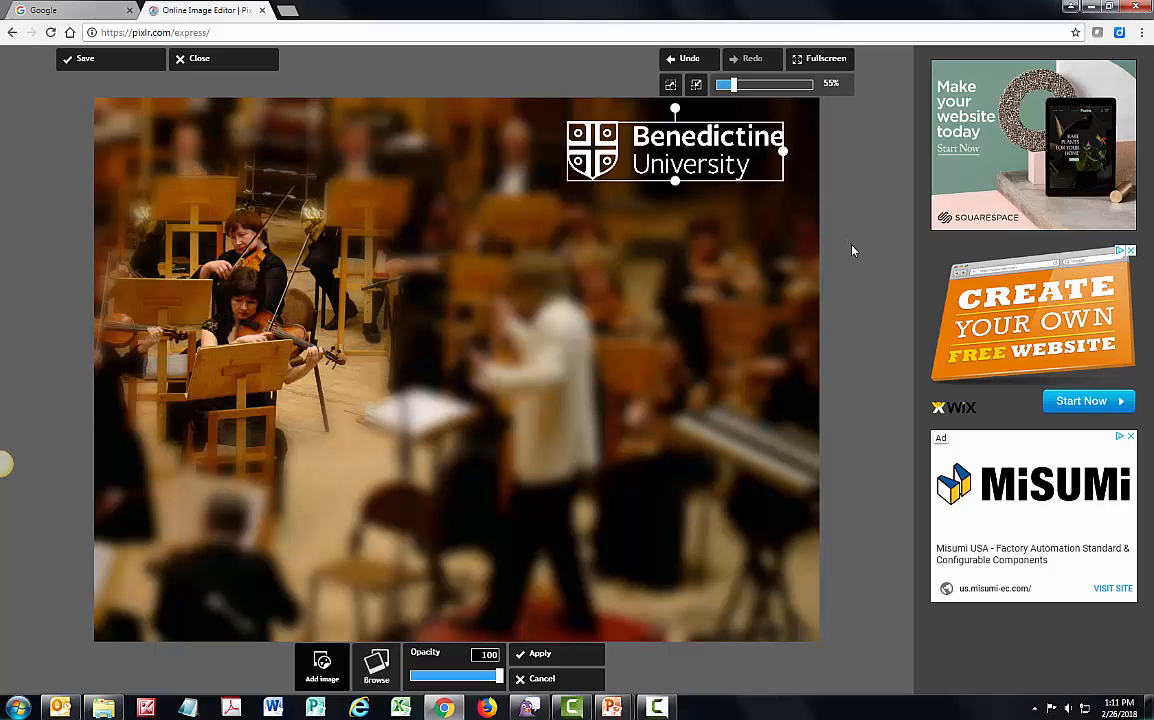
left_click(594, 663)
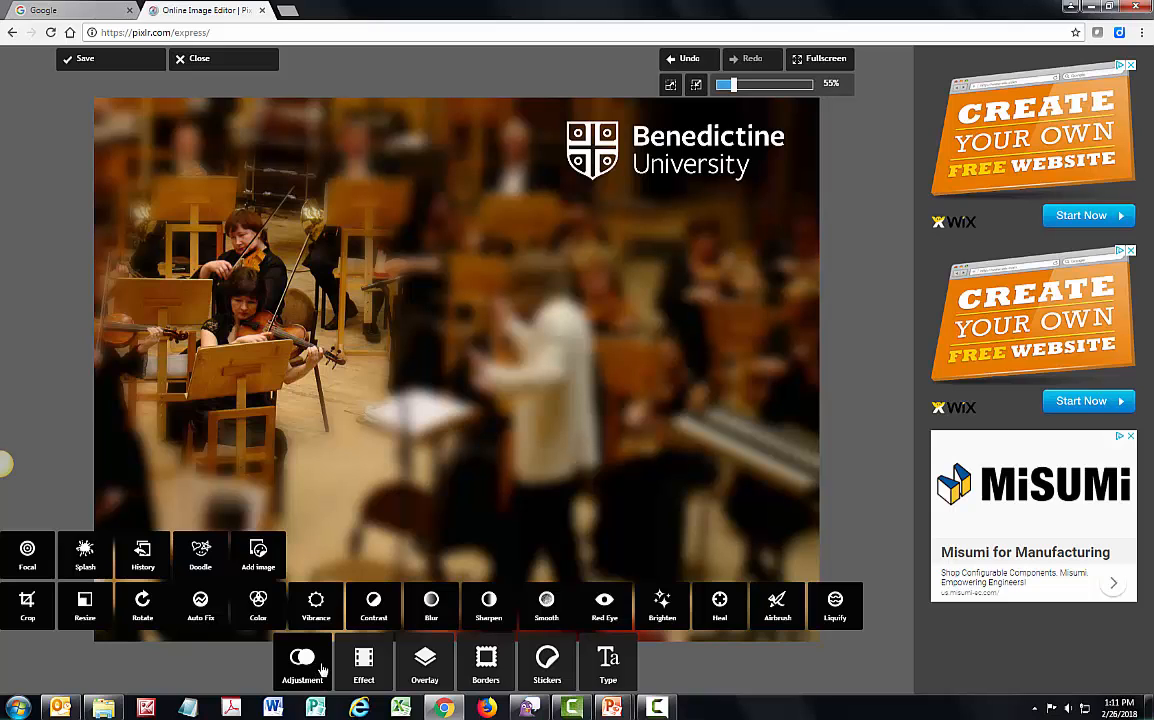
Look over the available Effect categories and Overlay categories.
left_click(366, 664)
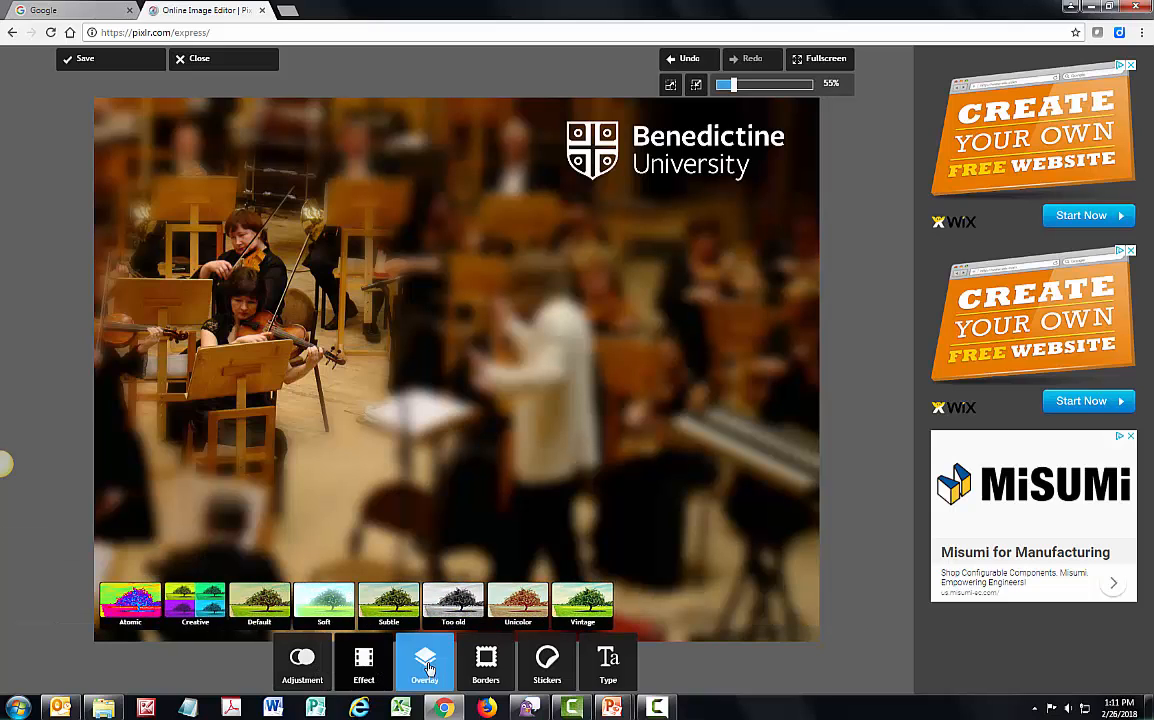
left_click(425, 662)
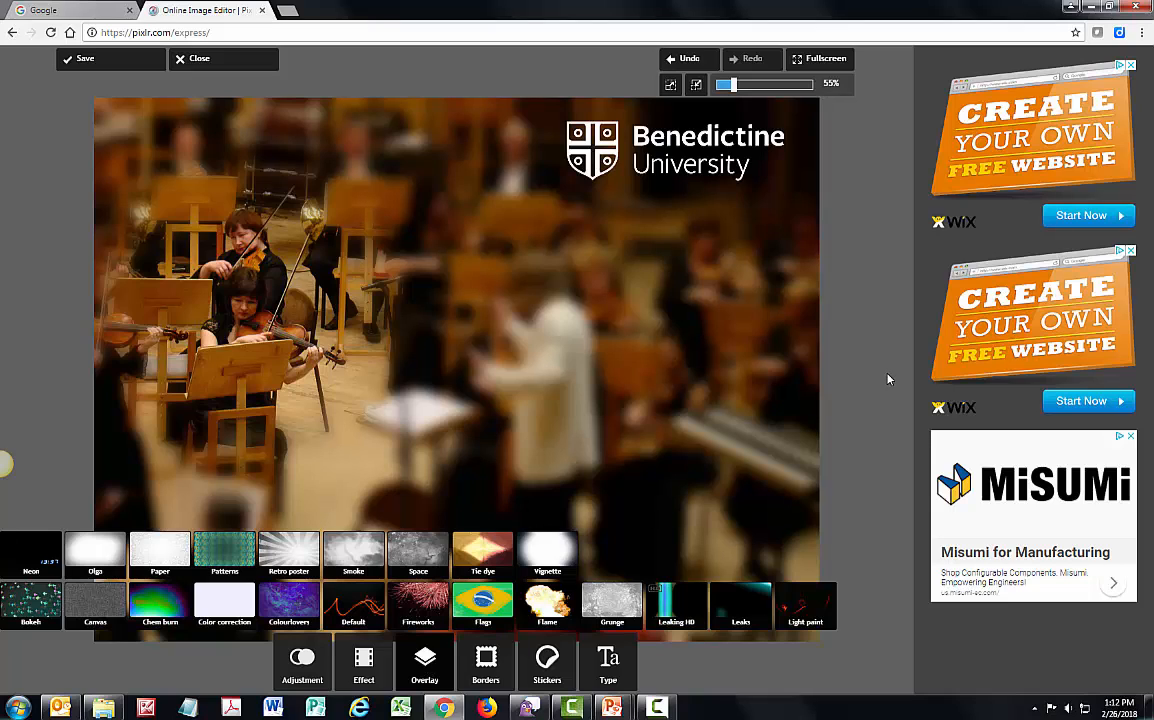
View the name and quality save settings and the Save As dialog for the orchestra image, cancelling both without saving.
left_click(92, 68)
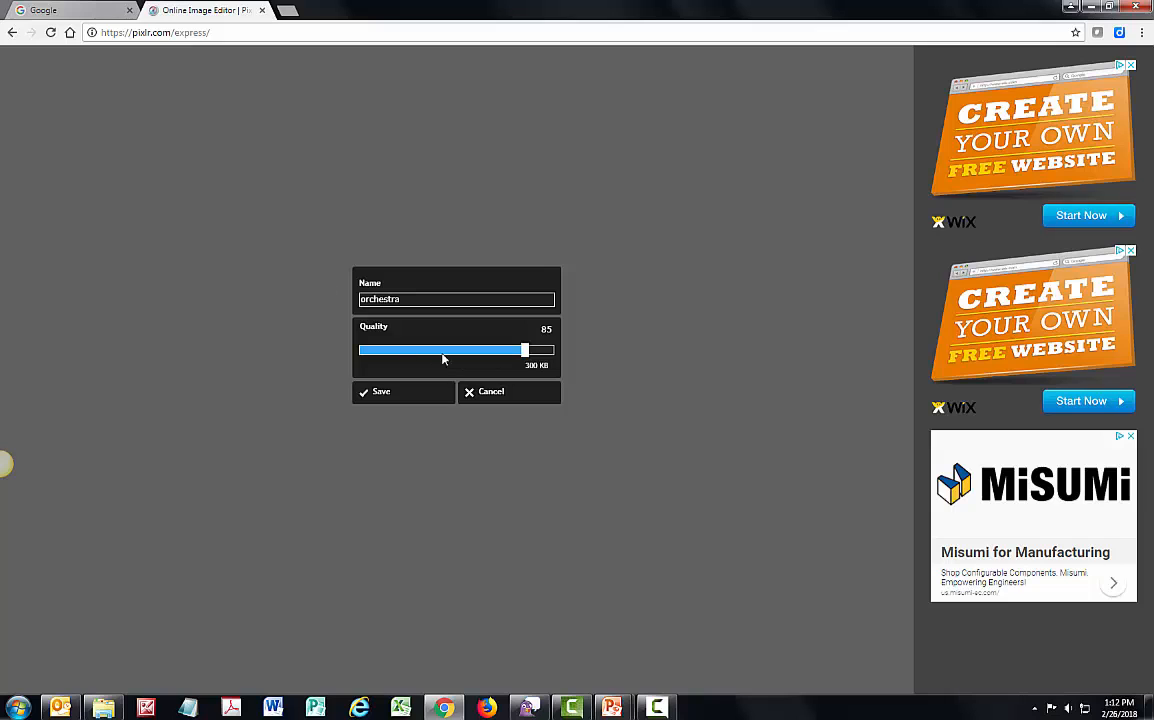
left_click(440, 398)
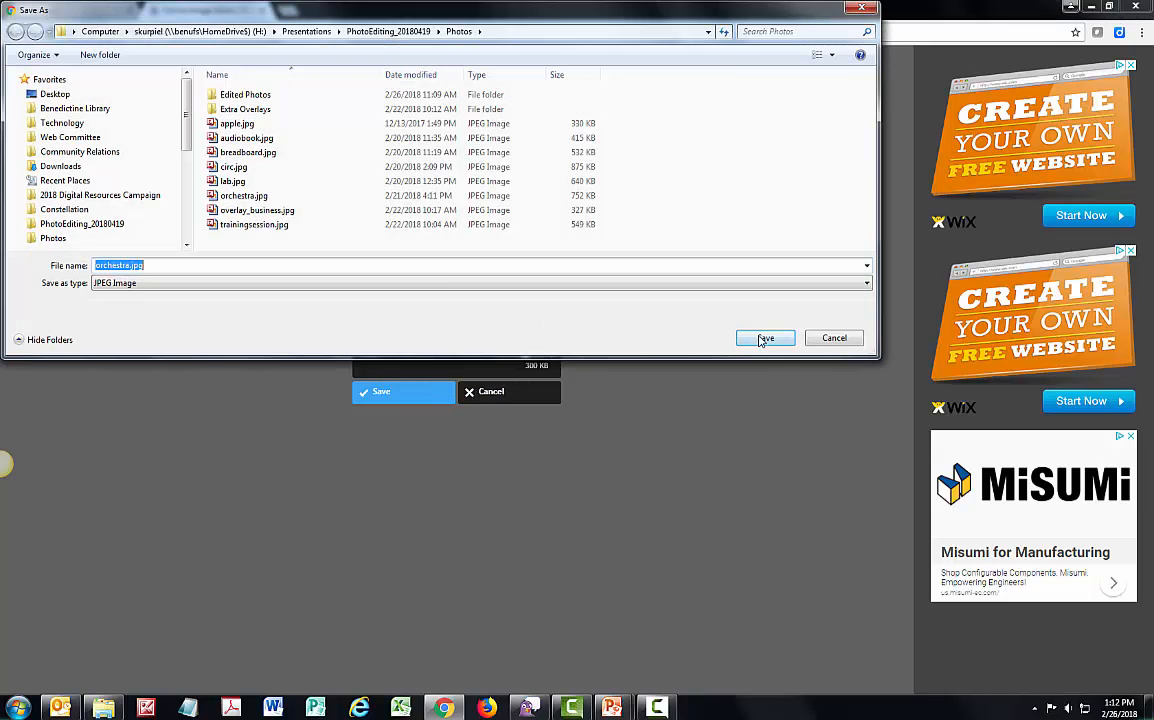
left_click(833, 339)
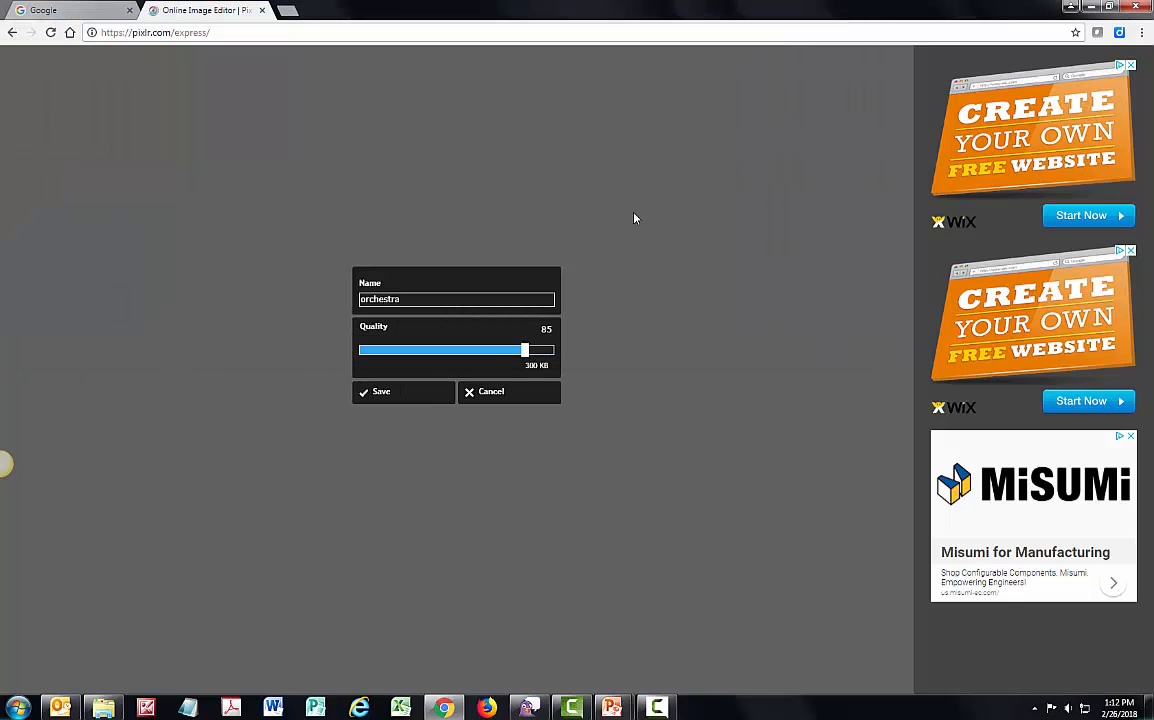
left_click(530, 388)
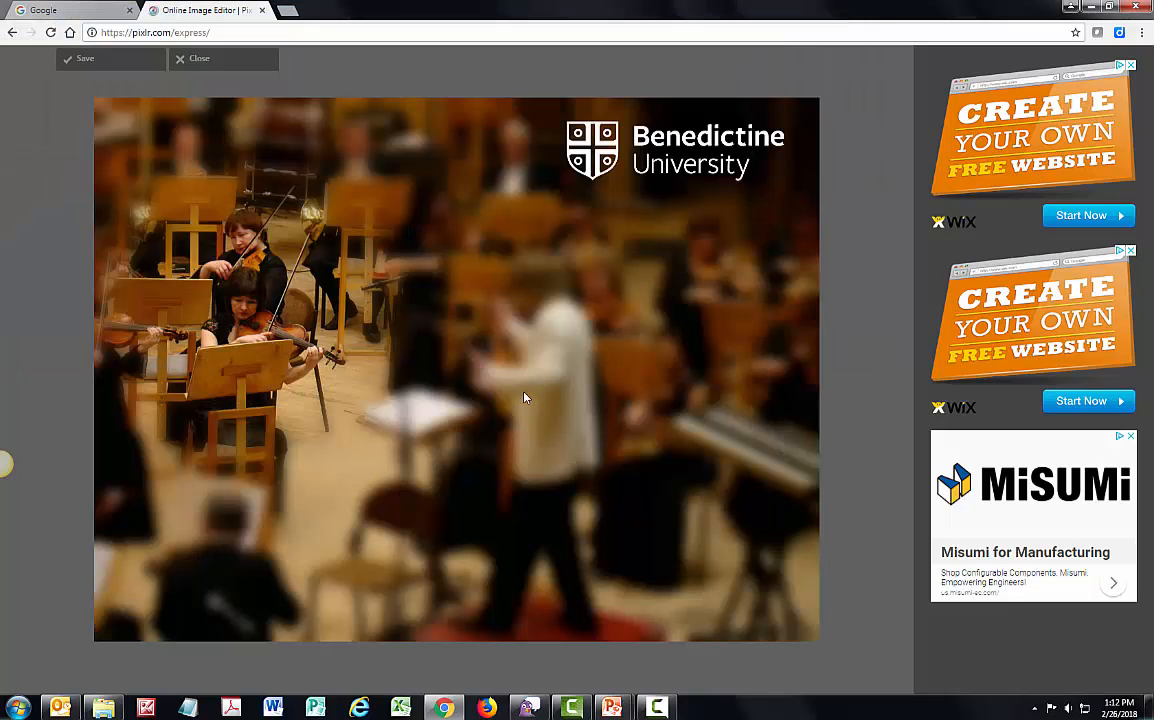
Close the Pixlr Express tab and go to the Color Splash before-and-after slide in the PowerPoint slide show.
left_click(261, 11)
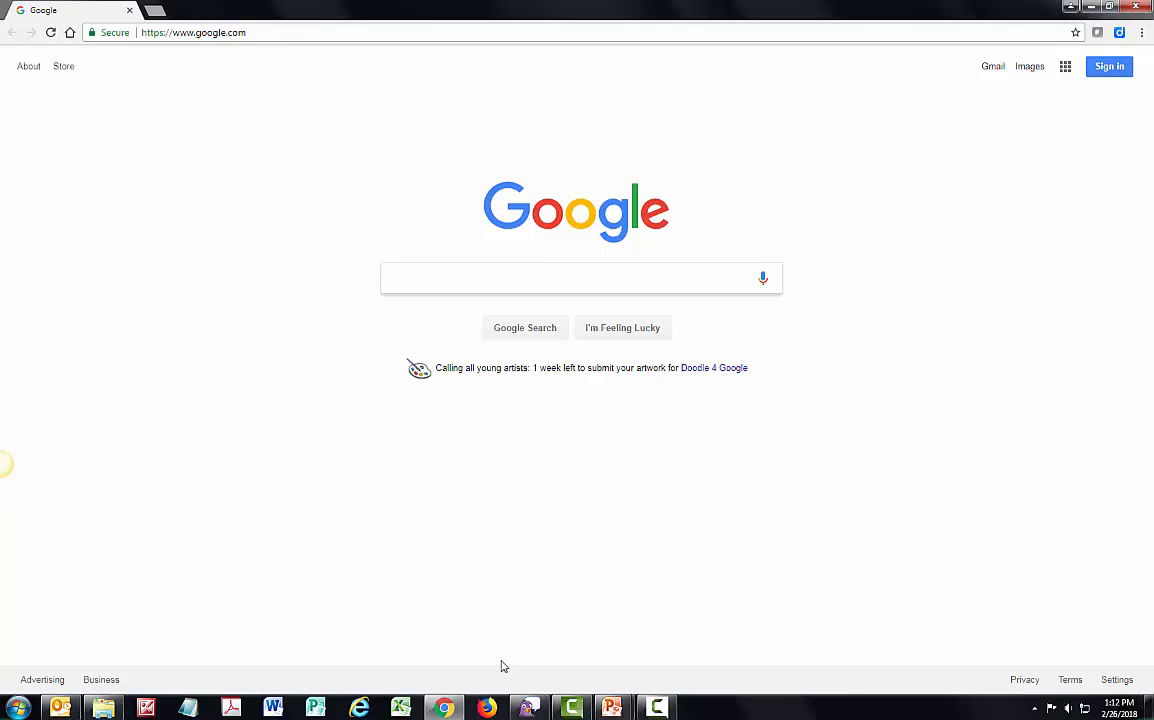
mouse_move(618, 712)
left_click(632, 645)
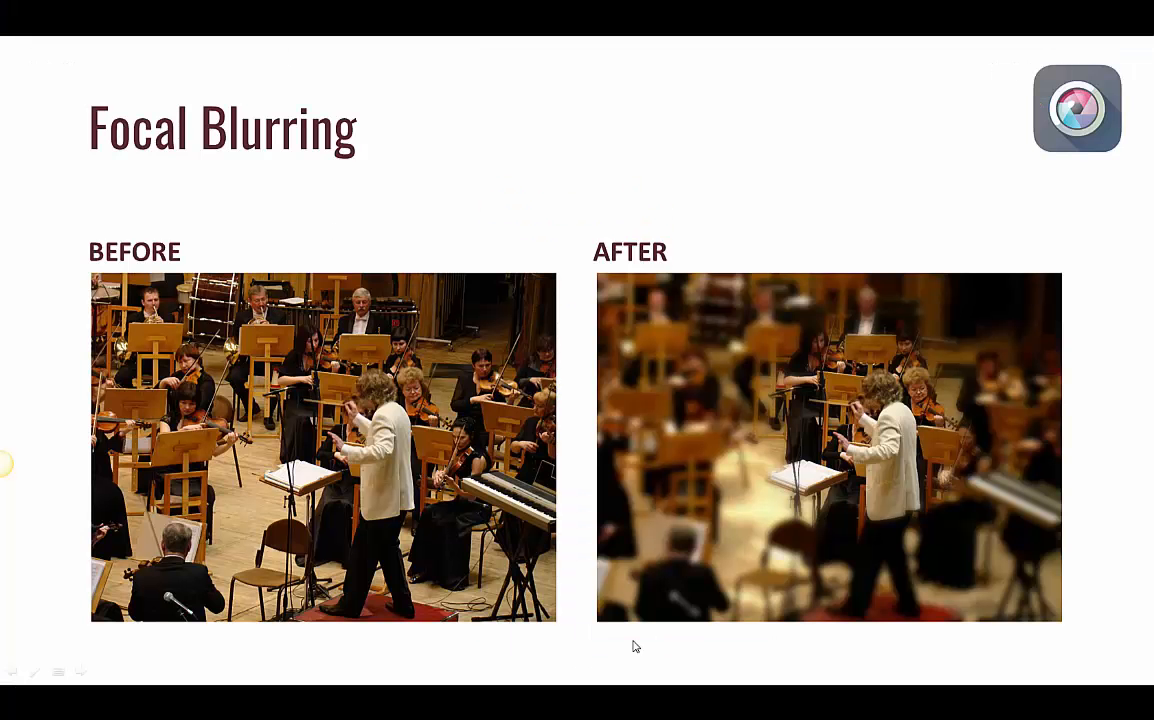
left_click(634, 647)
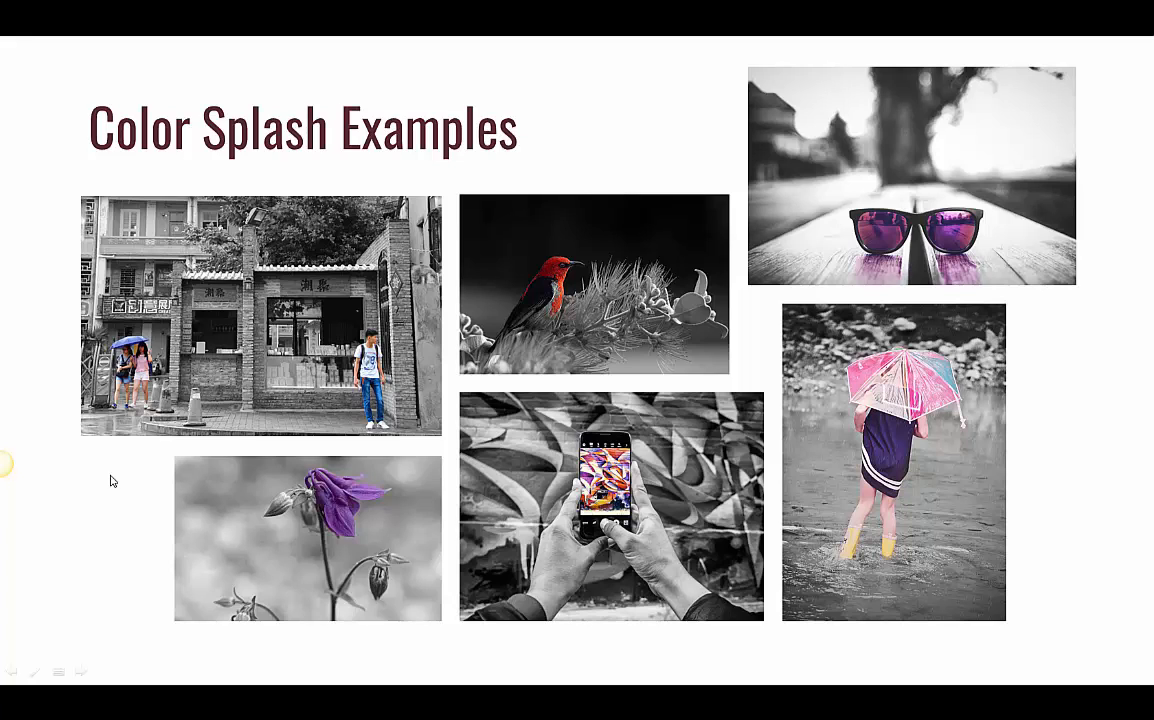
key("Right")
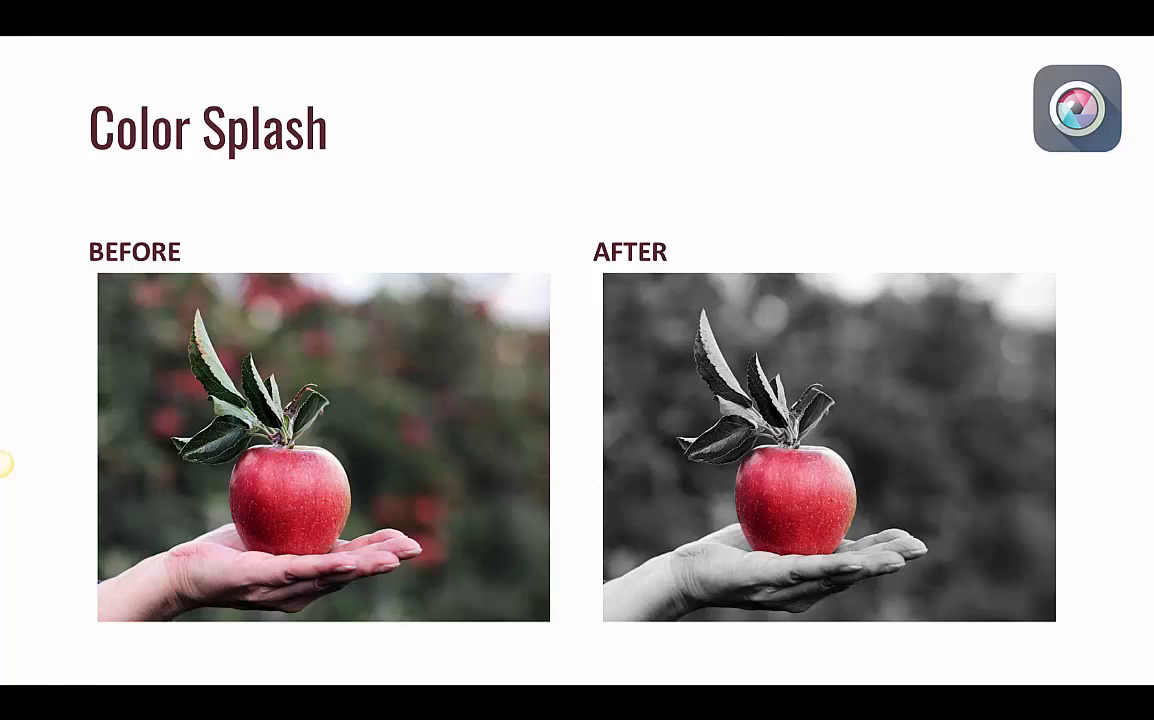
Launch Pixlr Editor from the pixlr.com page linked on the slide and open apple.jpg from the Photos folder.
left_click(1077, 101)
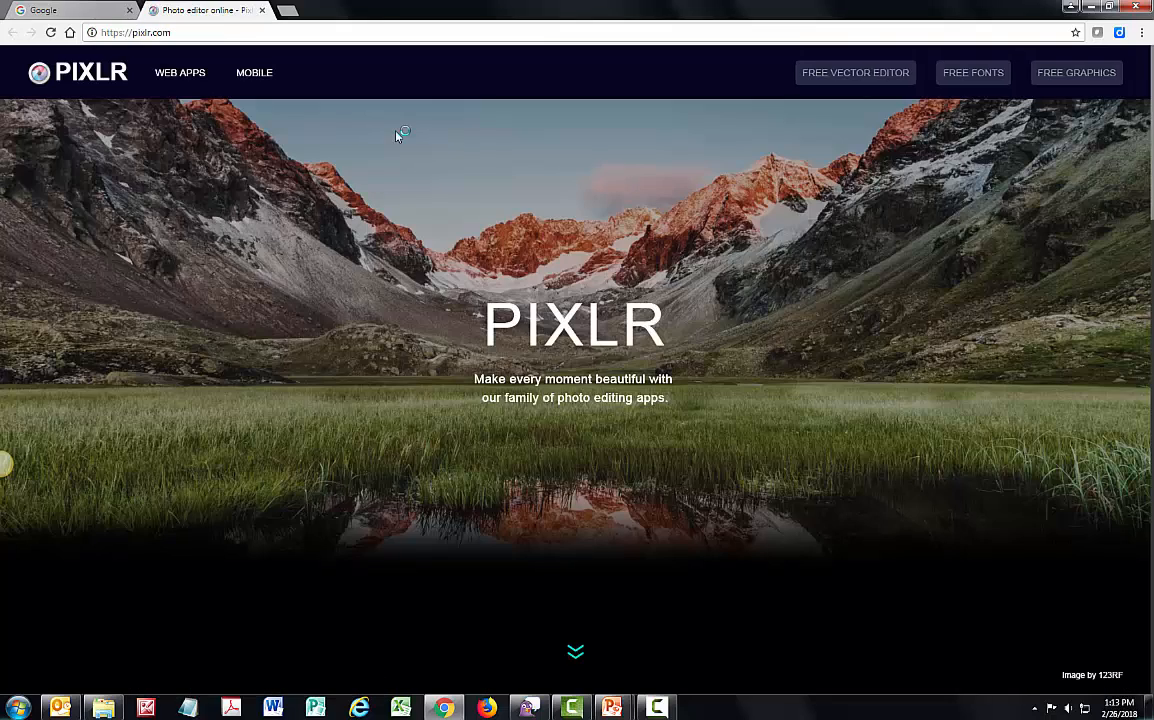
scroll(398, 137, "down", 1)
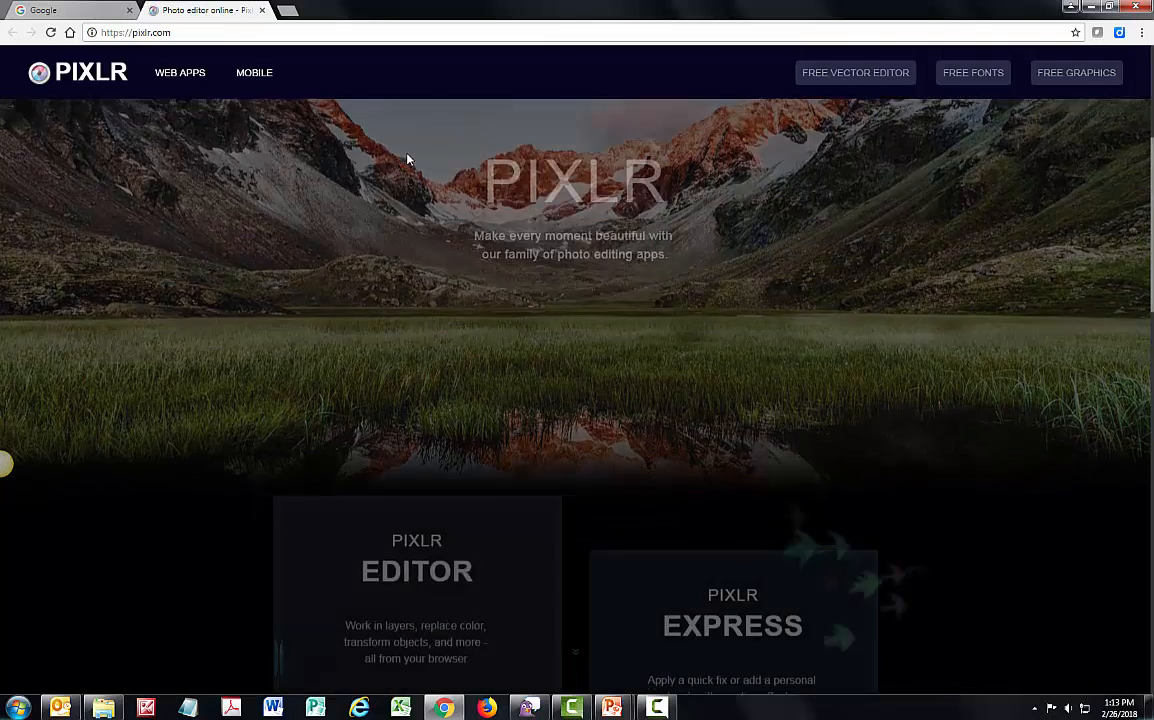
scroll(408, 160, "down", 1)
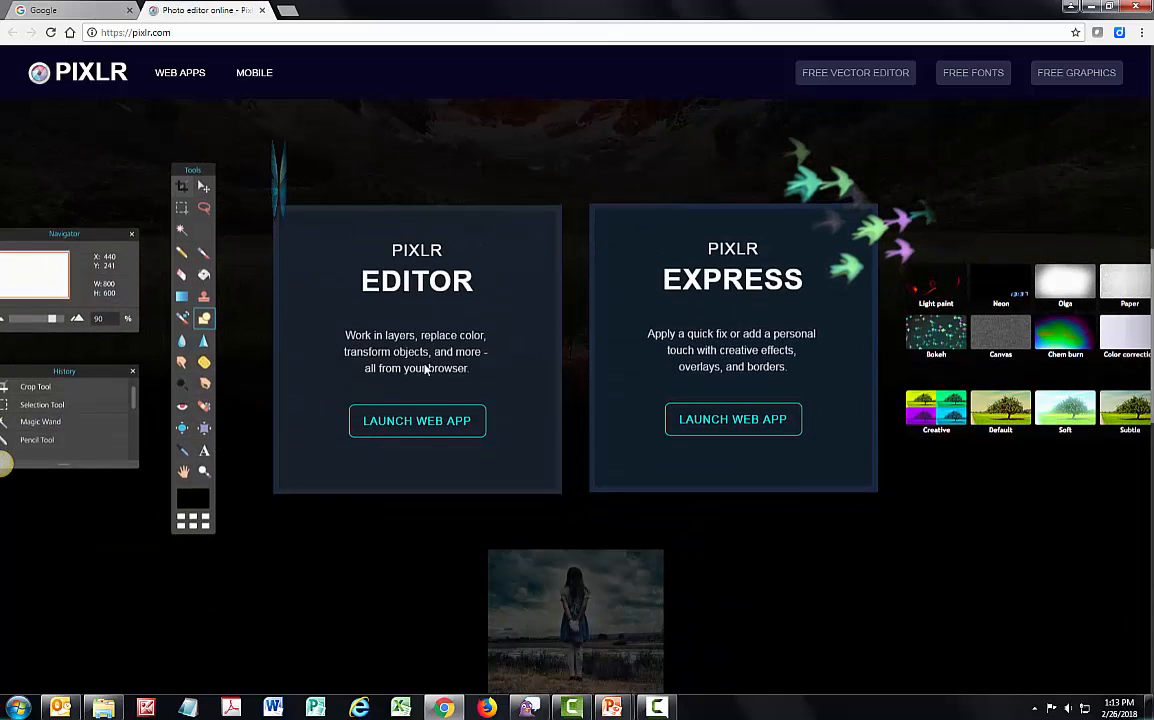
left_click(424, 428)
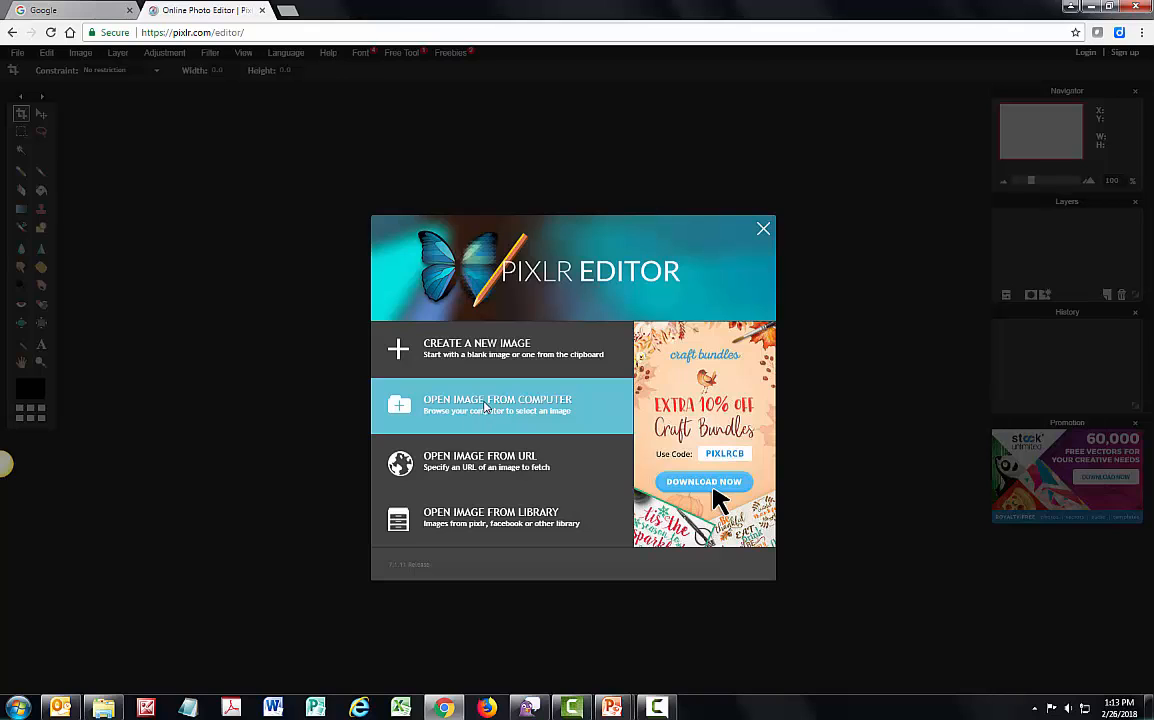
left_click(488, 406)
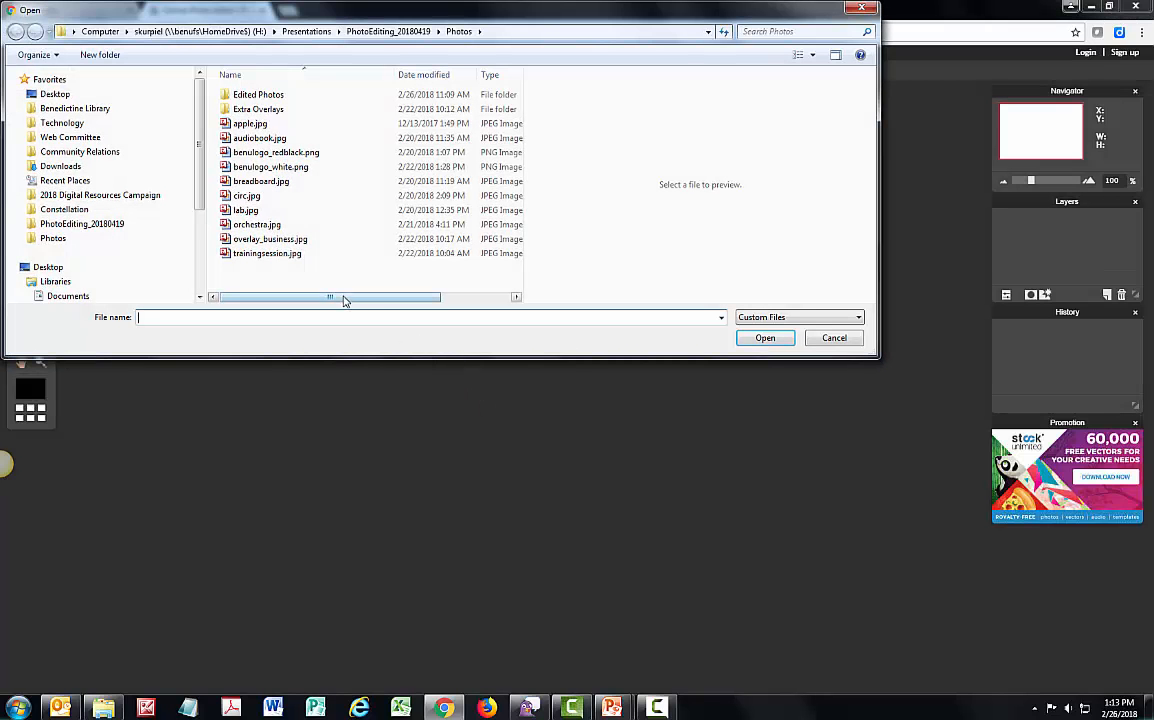
double_click(255, 124)
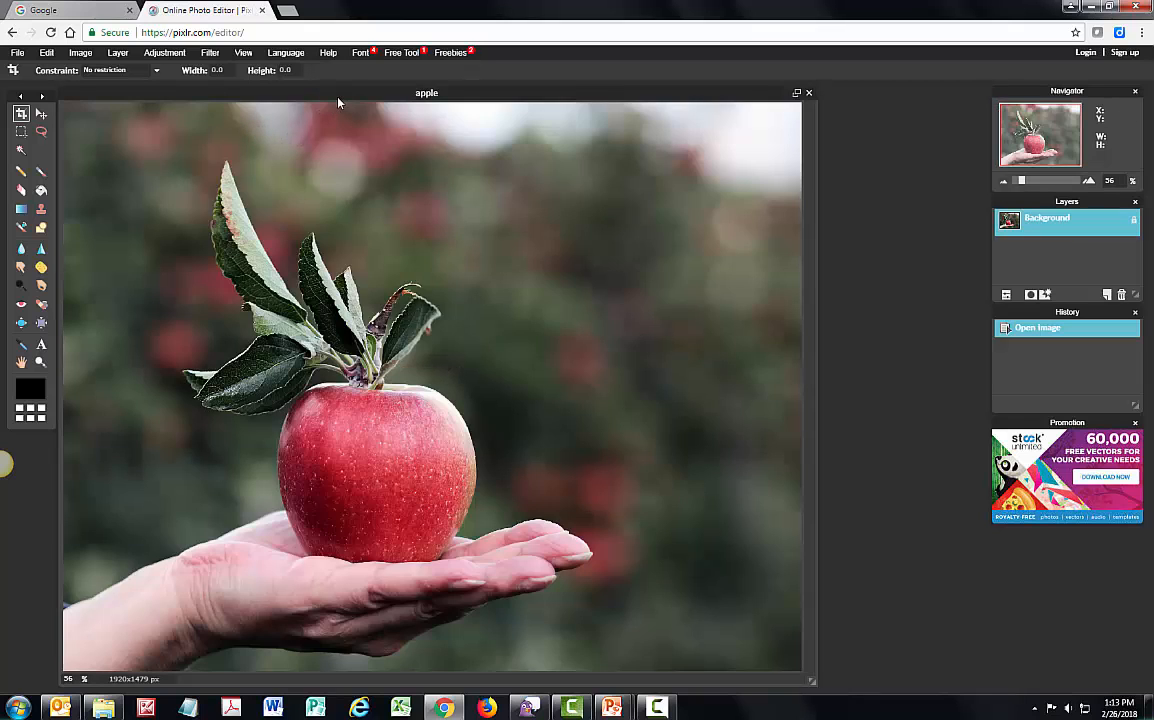
Move the apple image window to the middle of the workspace and zoom out to 49%.
left_click_drag(304, 87, 383, 83)
scroll(521, 210, "down", 3)
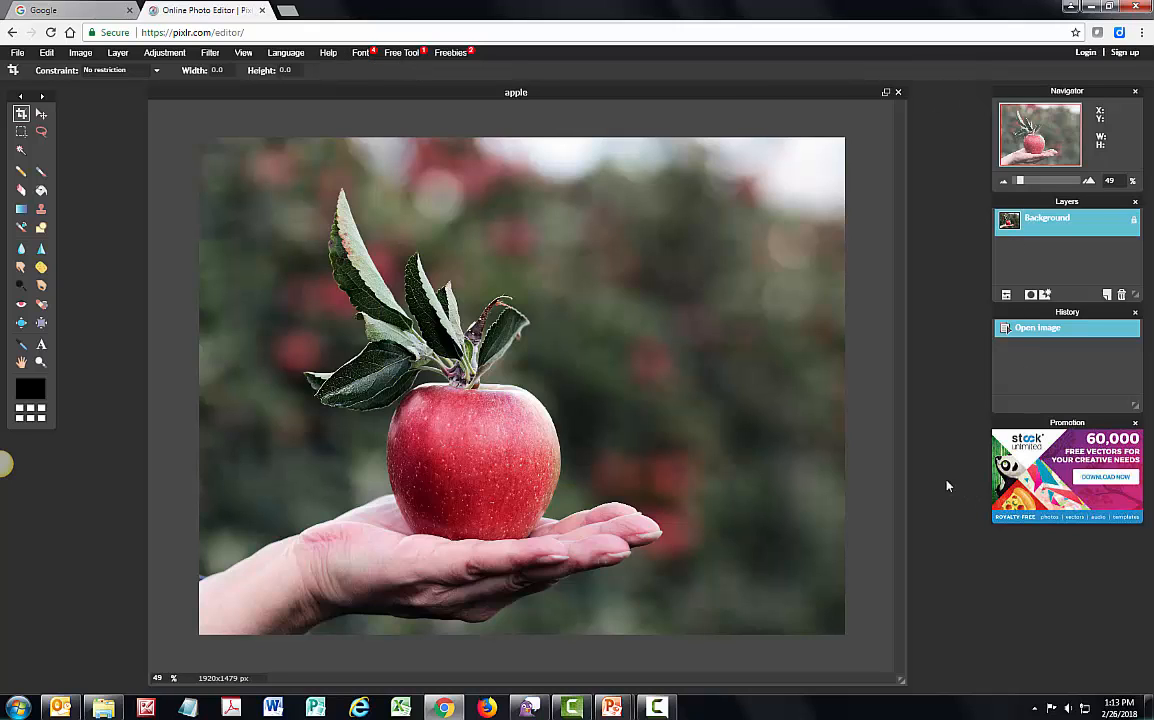
Close the Promotion, History and Navigator palettes, and move the Layers palette up and make it taller.
left_click(1136, 426)
left_click(1135, 312)
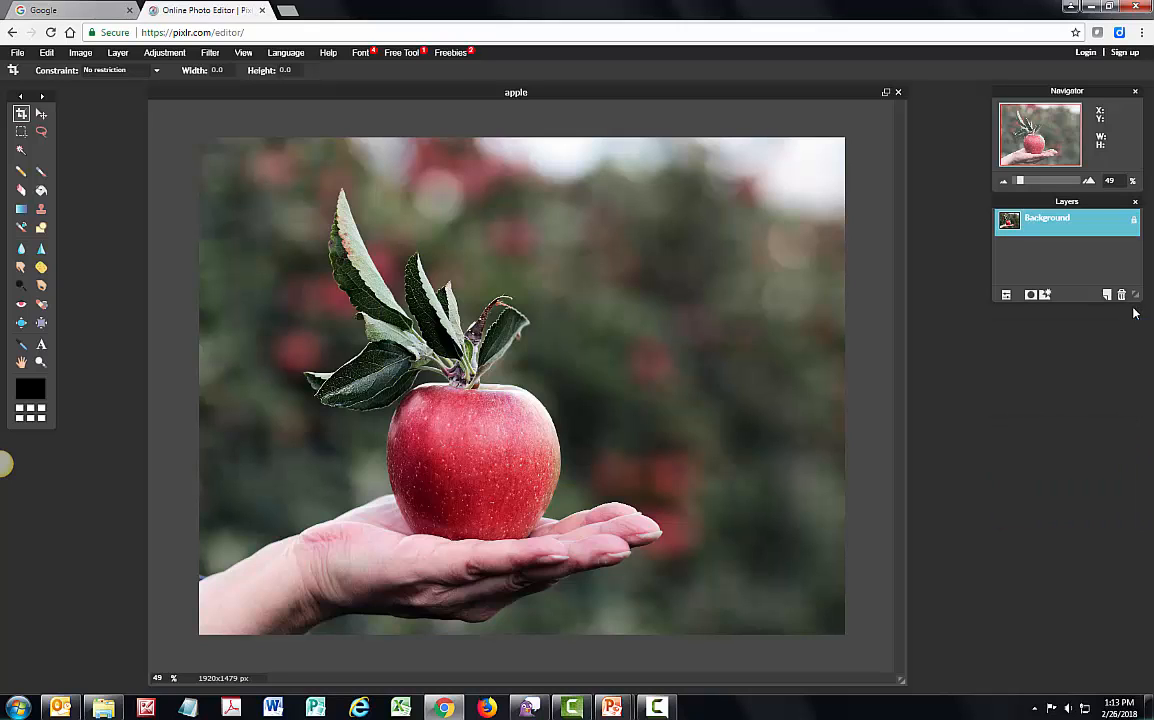
left_click(1135, 91)
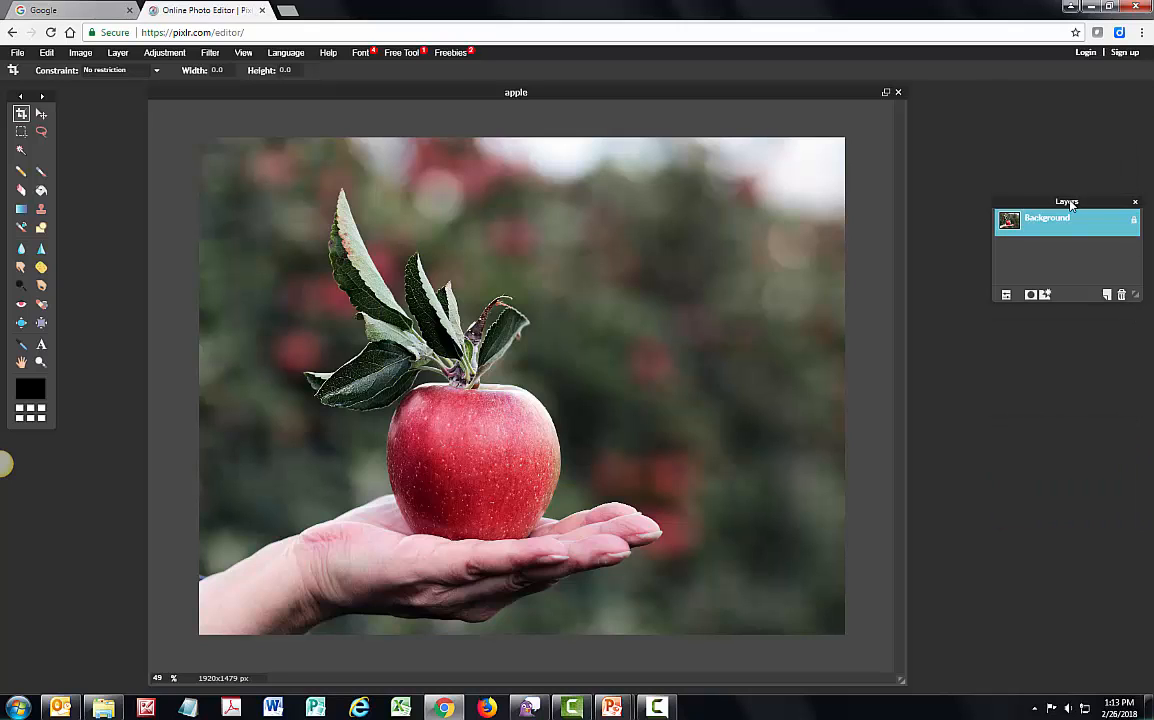
left_click_drag(1070, 195, 1066, 111)
left_click_drag(1134, 217, 1134, 345)
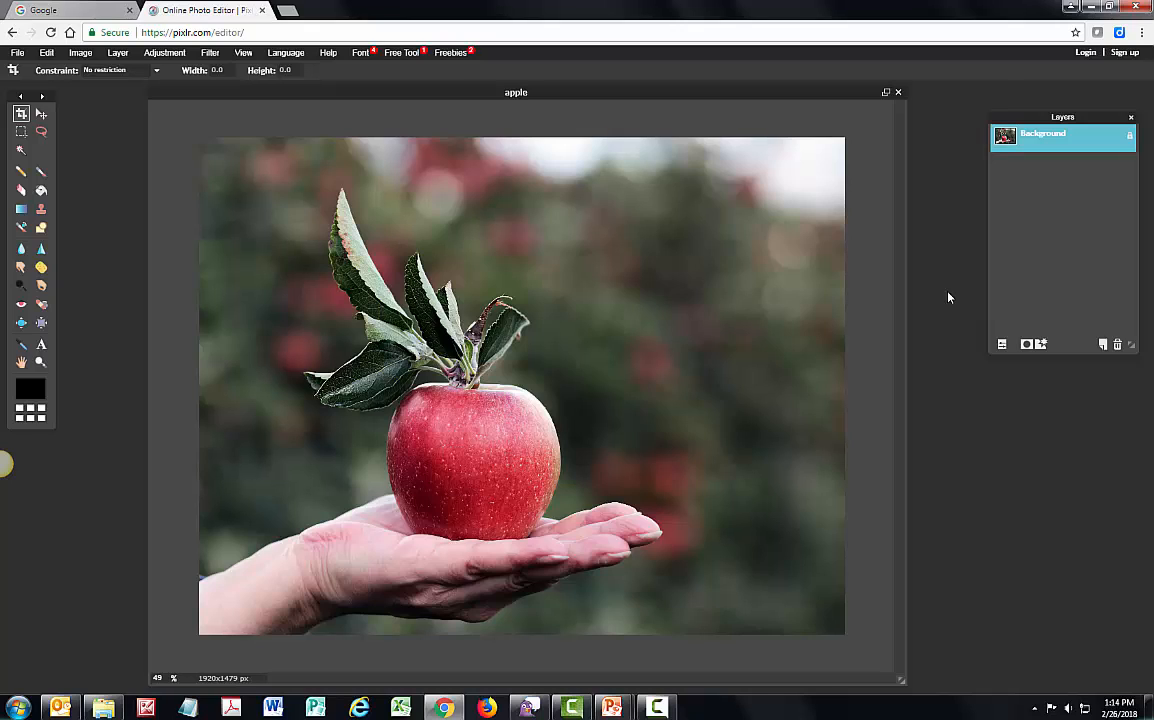
Duplicate the Background layer of the apple image.
right_click(1045, 142)
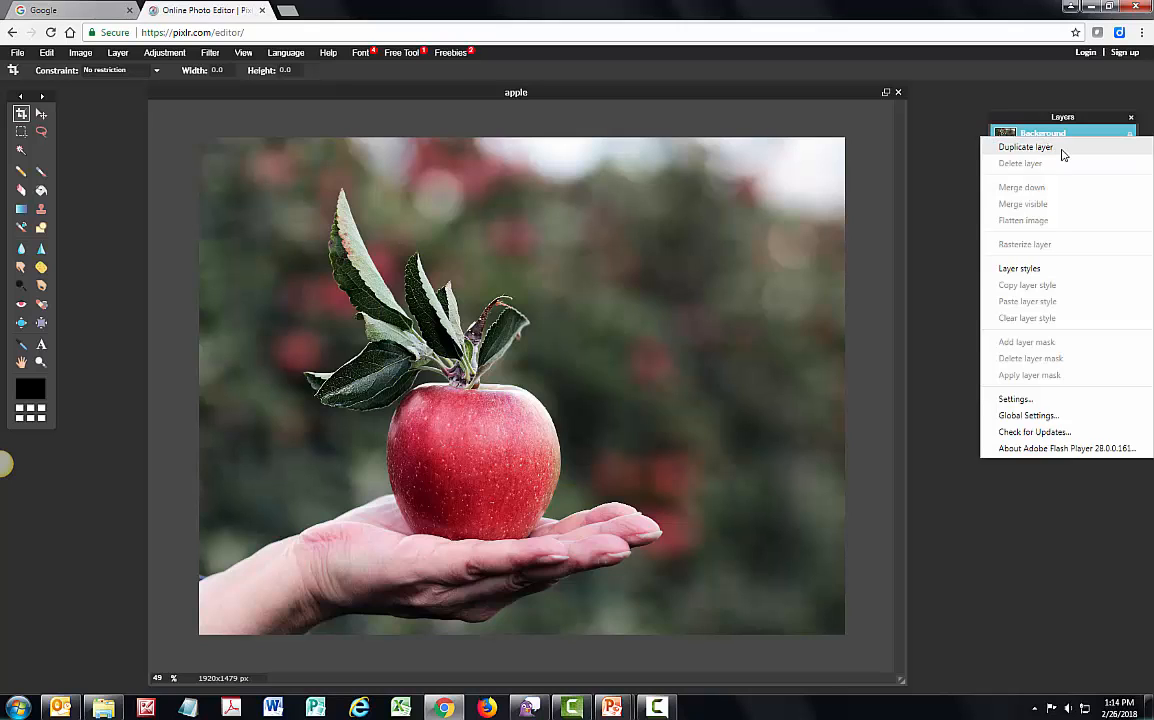
left_click(953, 148)
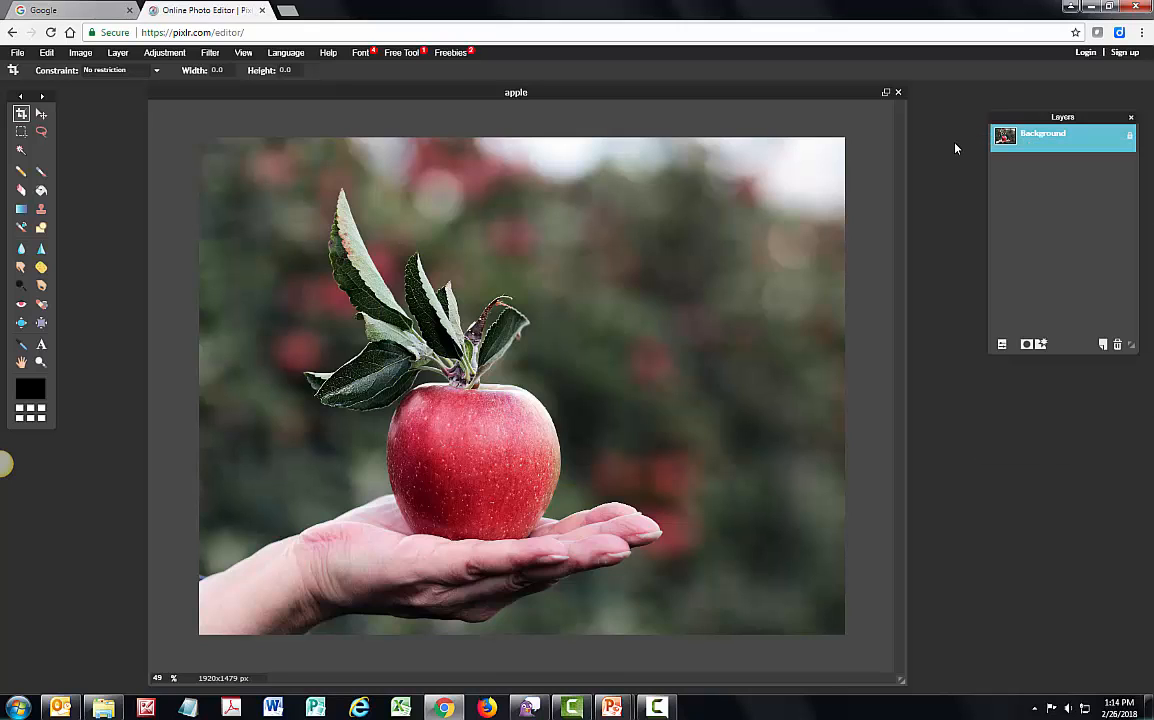
left_click(117, 52)
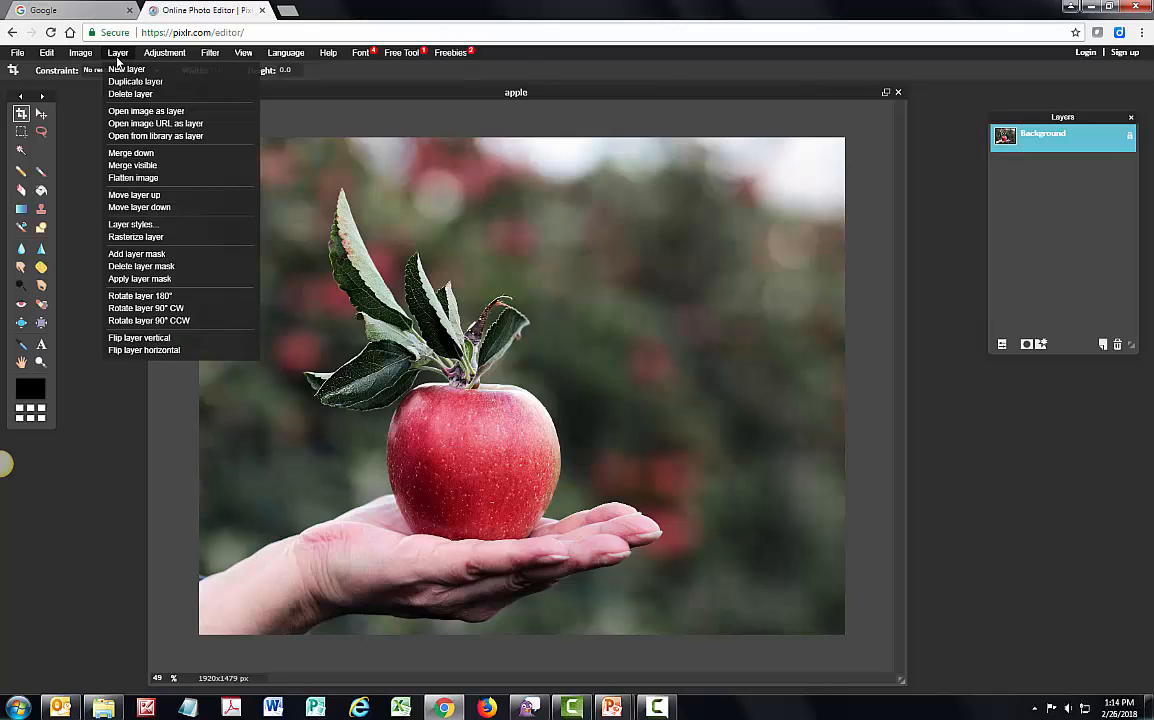
left_click(130, 83)
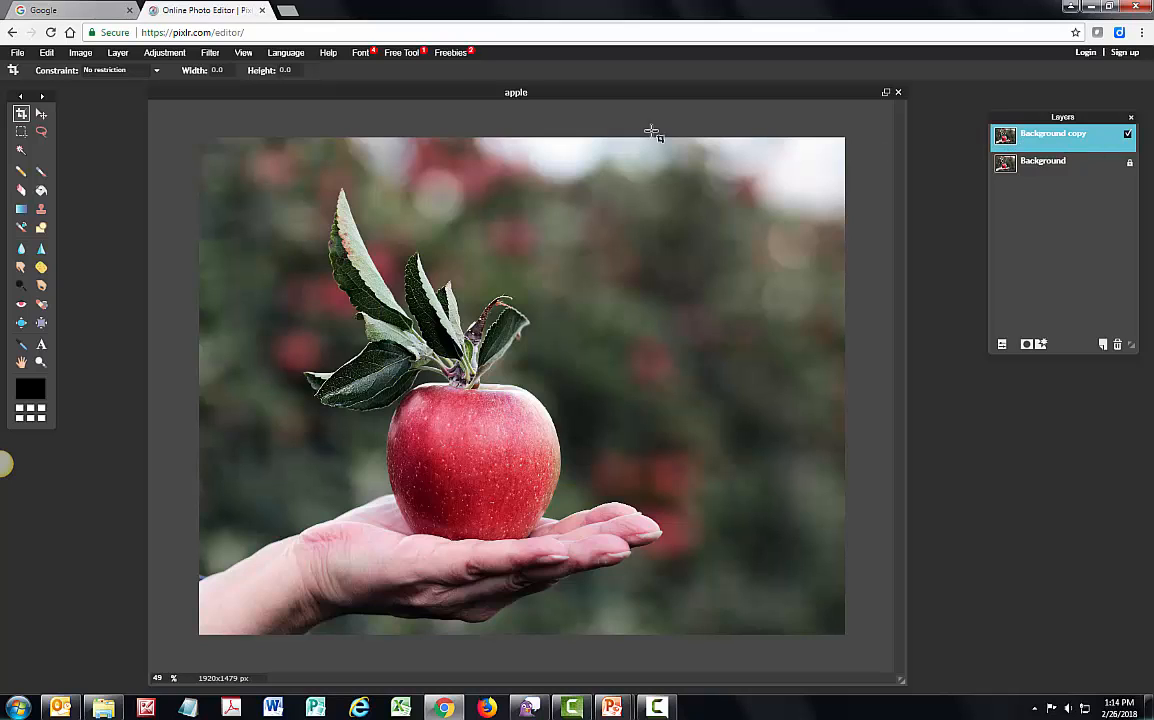
Desaturate the Background copy layer and toggle its visibility off and on to compare it with the colour original.
left_click(164, 52)
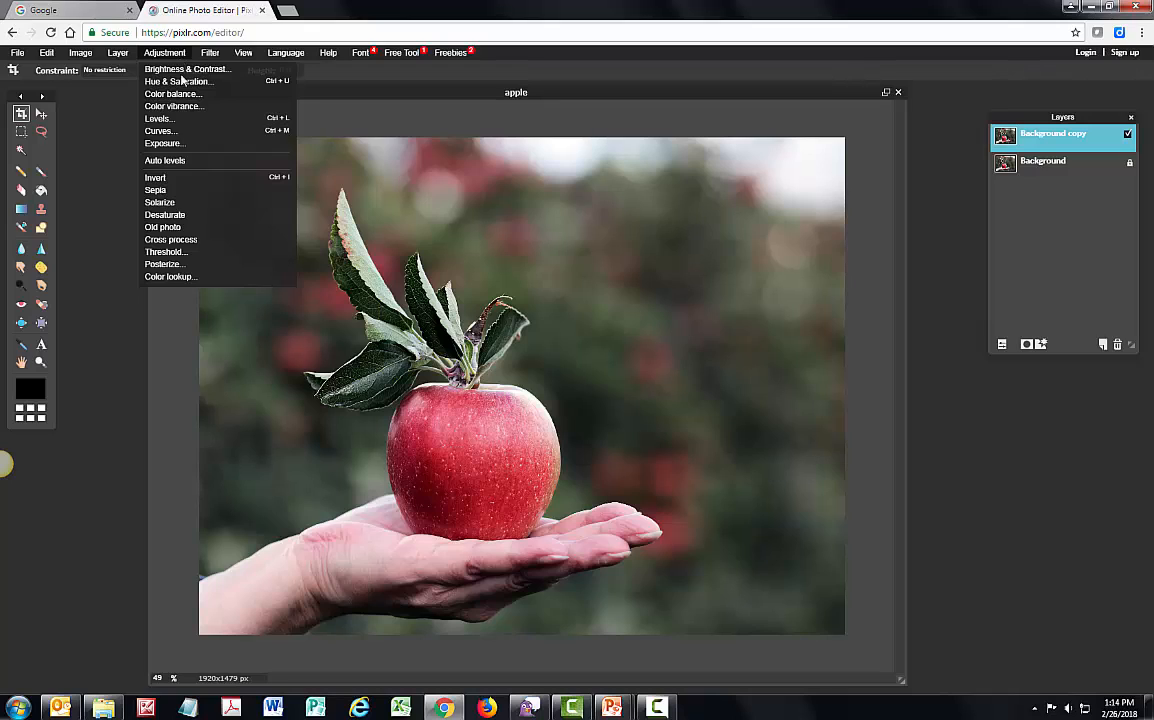
left_click(199, 215)
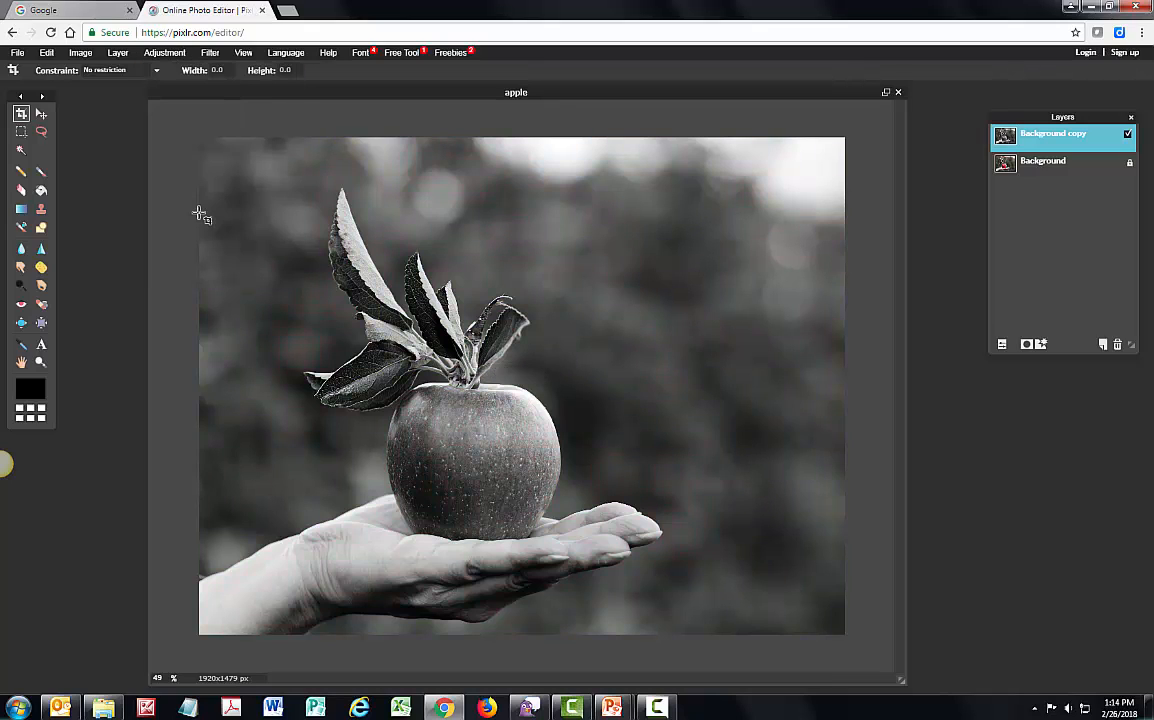
left_click(1127, 136)
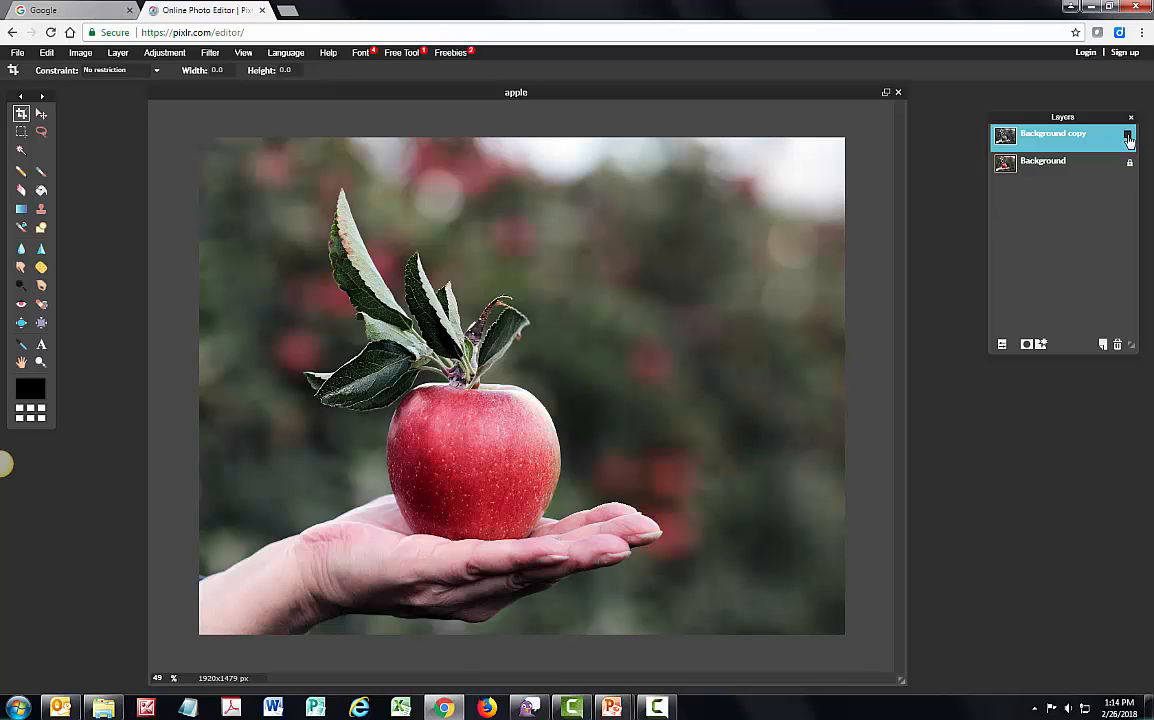
left_click(1127, 136)
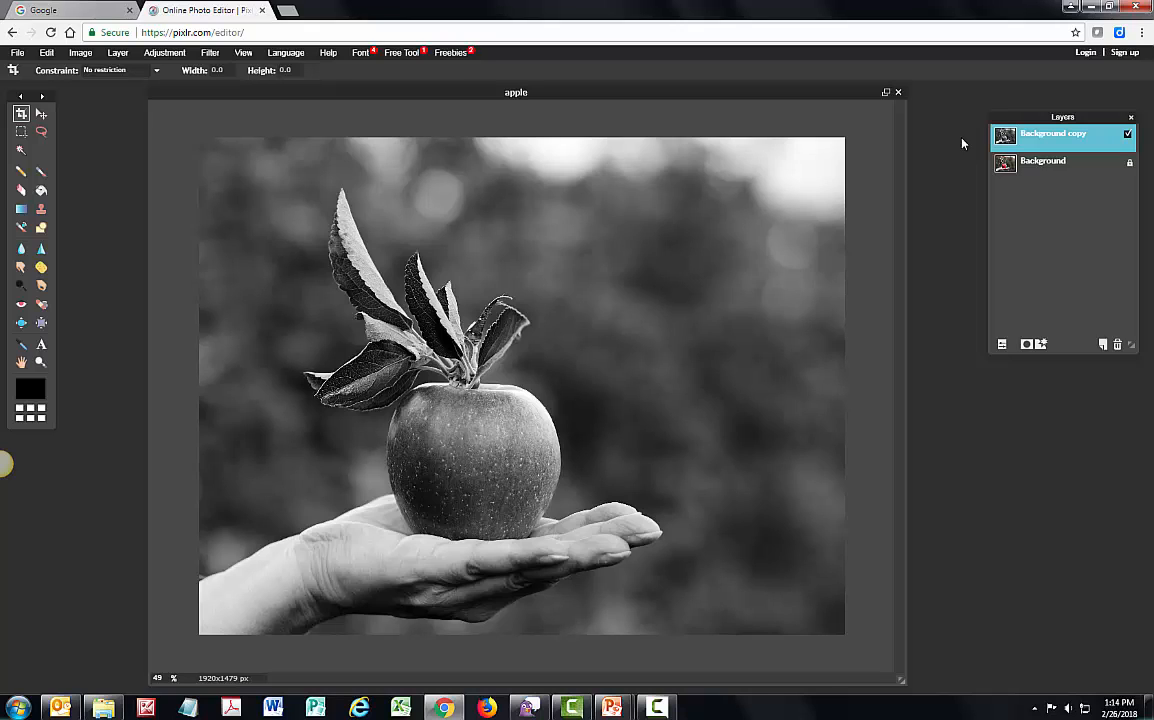
Erase the gray over the apple's body on the Background copy layer with the Eraser, using a soft 200 brush at 100 opacity.
left_click(20, 191)
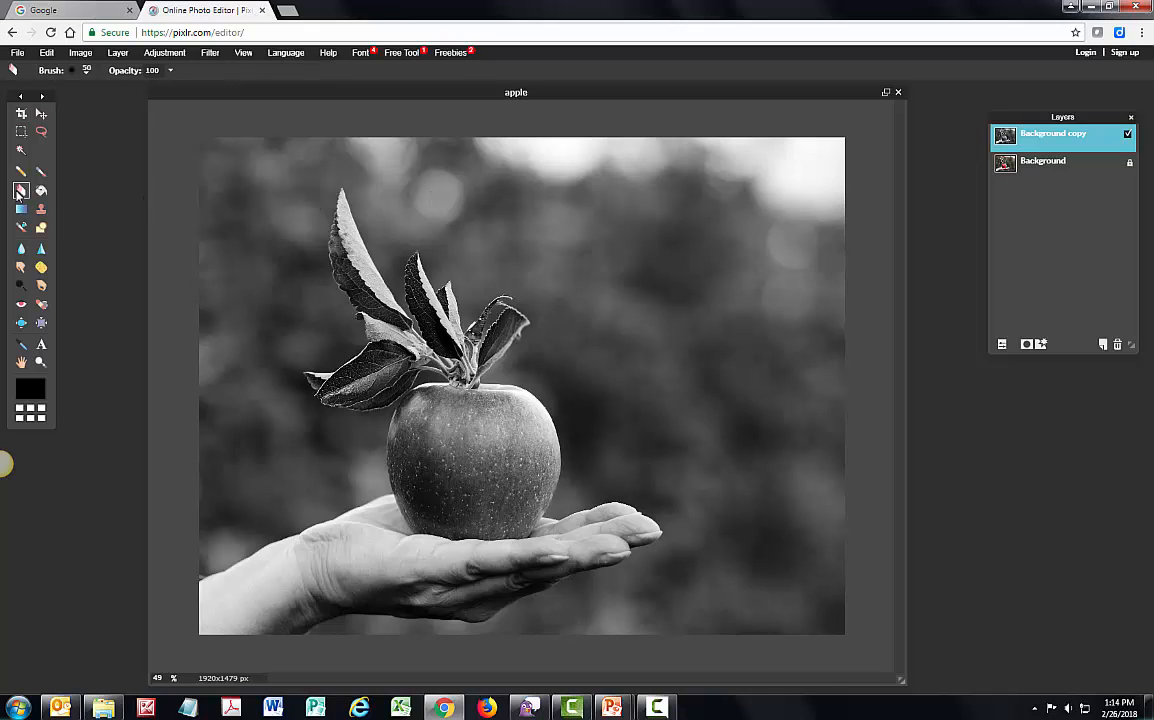
left_click(73, 69)
left_click(294, 141)
mouse_move(451, 440)
left_mouse_down()
mouse_move(509, 468)
mouse_move(509, 446)
mouse_move(468, 442)
mouse_move(471, 479)
mouse_move(483, 480)
mouse_move(496, 444)
mouse_move(475, 422)
mouse_move(443, 421)
mouse_move(428, 444)
mouse_move(426, 485)
mouse_move(483, 500)
mouse_move(511, 449)
mouse_move(508, 426)
mouse_move(444, 415)
mouse_move(421, 424)
mouse_move(415, 447)
mouse_move(424, 480)
mouse_move(495, 508)
mouse_move(513, 499)
mouse_move(530, 446)
mouse_move(512, 419)
mouse_move(409, 449)
mouse_move(430, 503)
mouse_move(497, 510)
left_mouse_up()
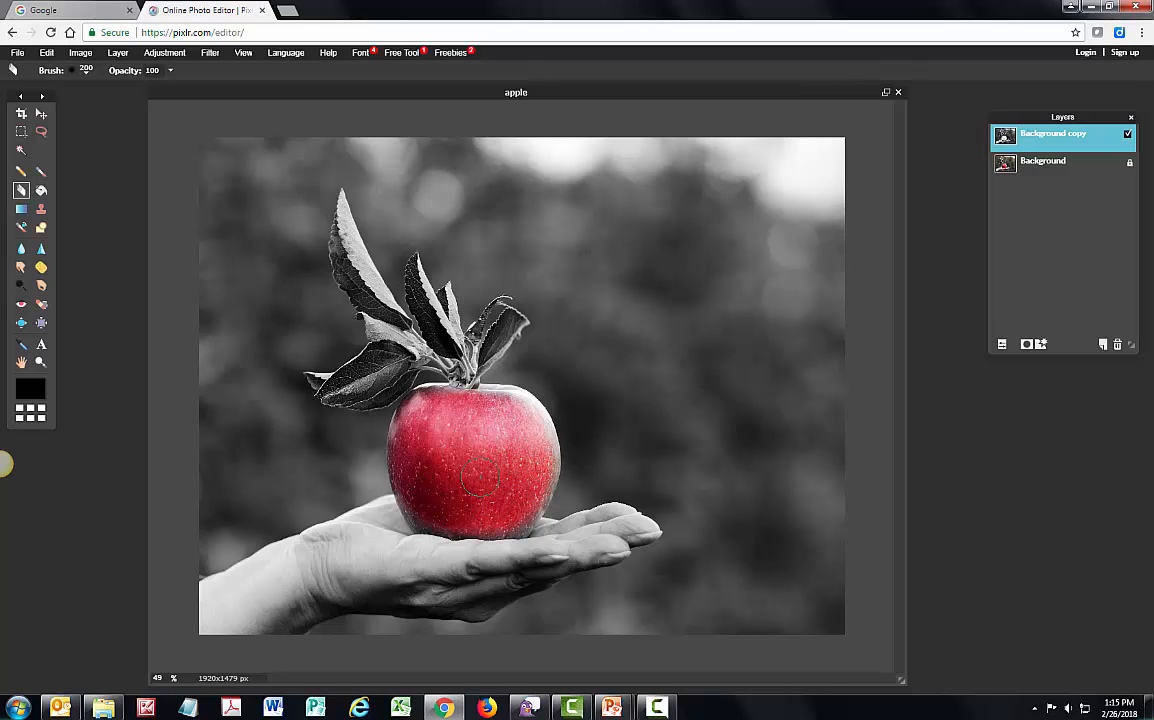
Erase the remaining gray along the apple's top rim with a soft 30 eraser brush.
scroll(505, 430, "down", 1)
scroll(480, 478, "up", 2)
scroll(480, 477, "up", 4)
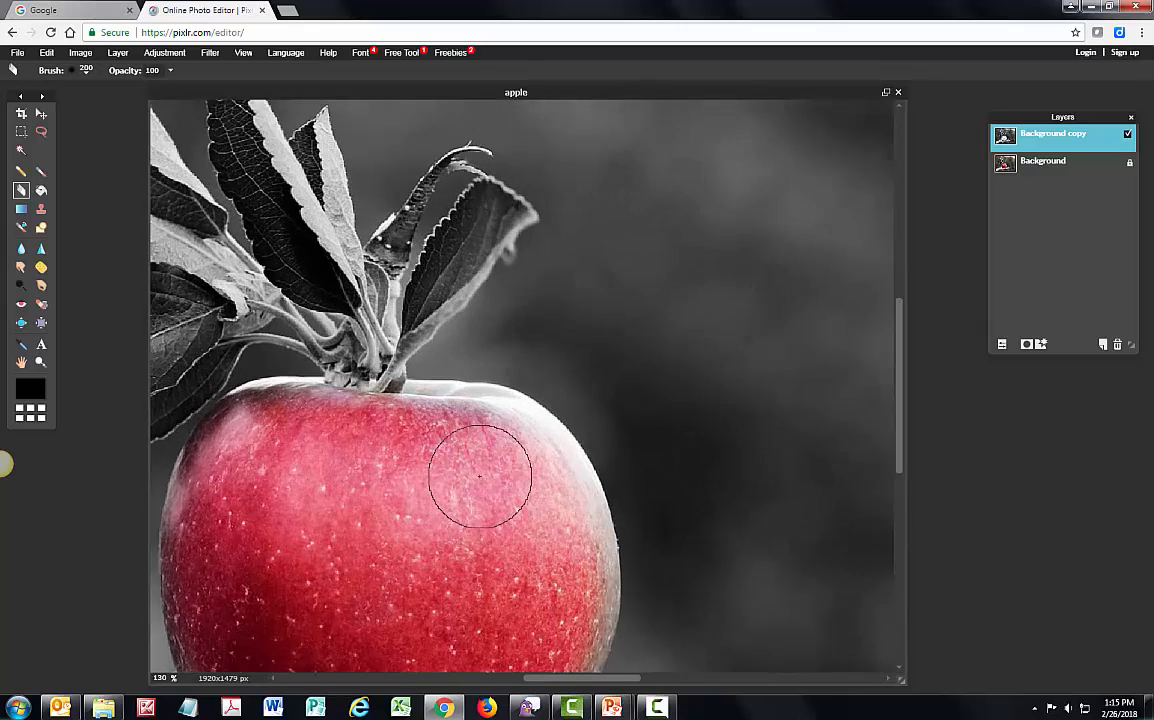
left_click(71, 70)
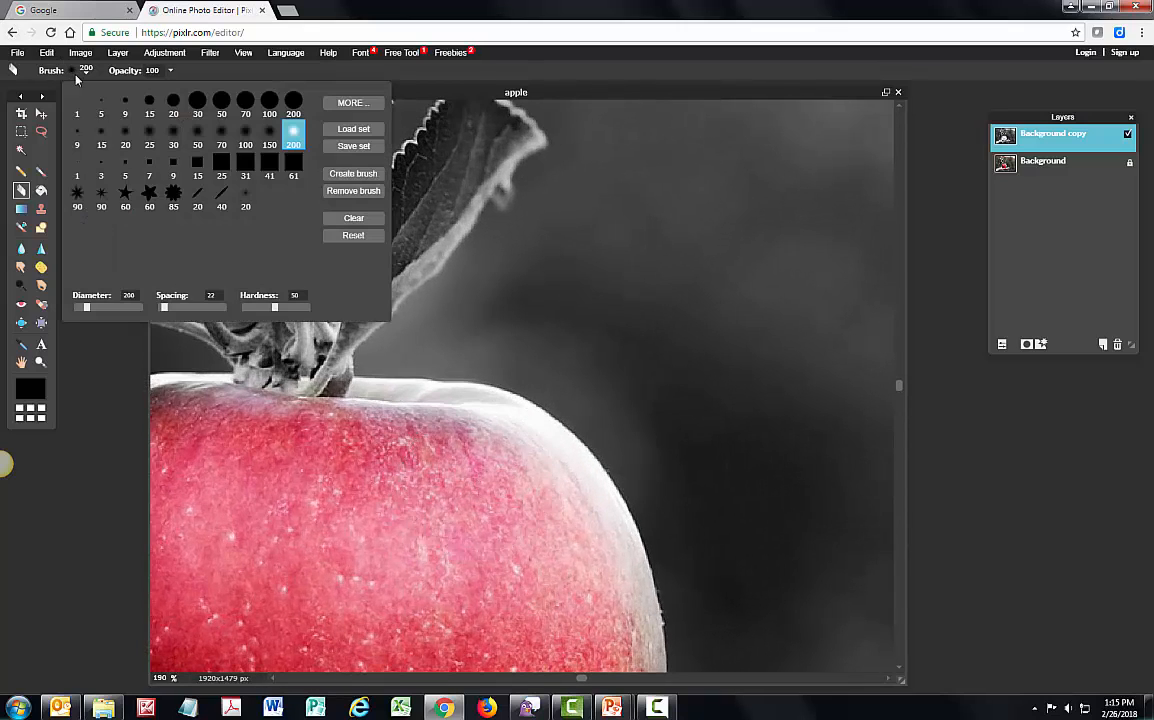
left_click(173, 131)
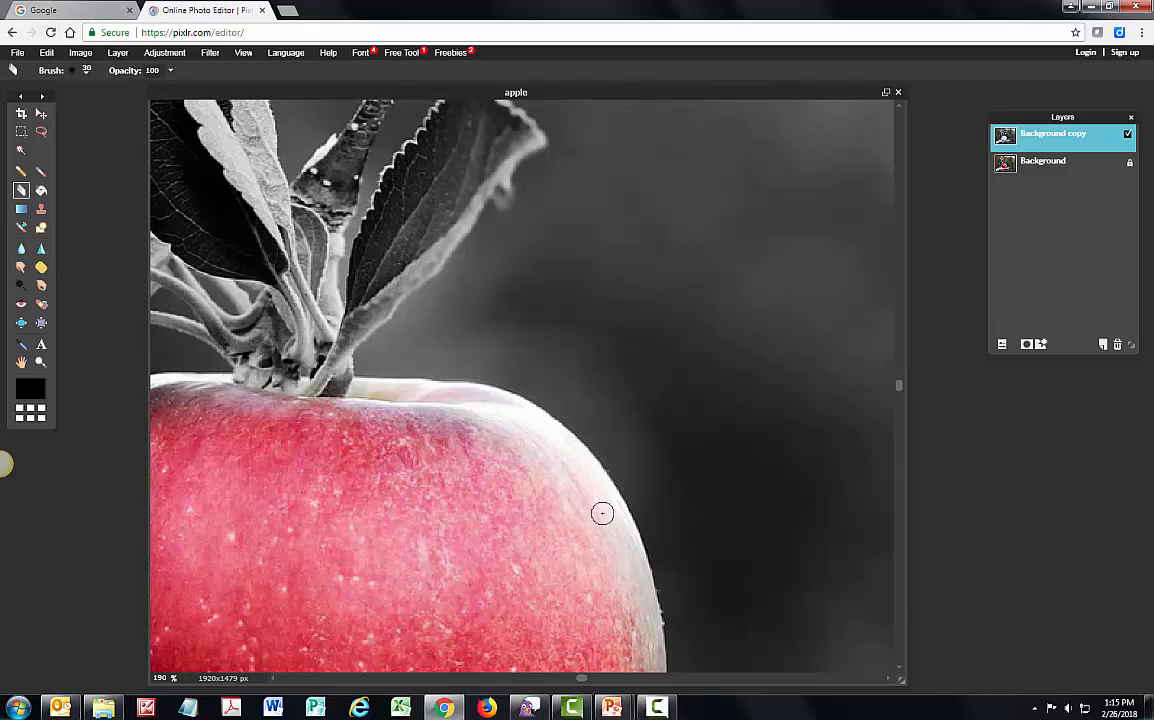
scroll(572, 525, "down", 6)
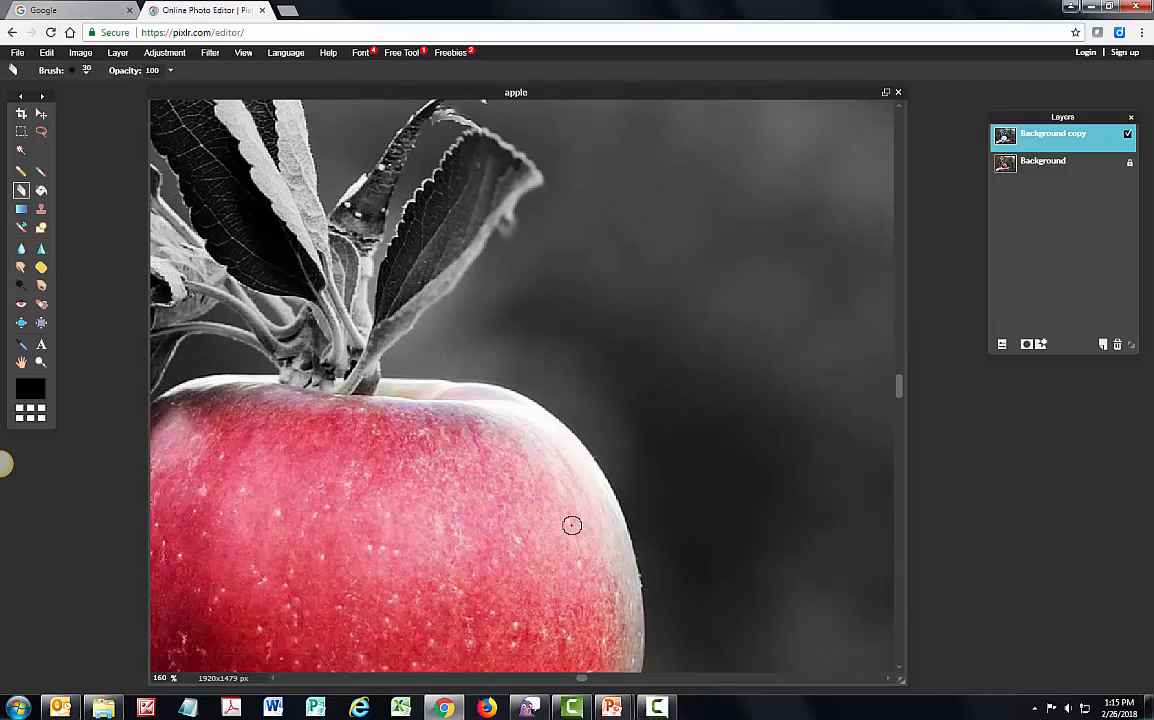
scroll(572, 525, "down", 2)
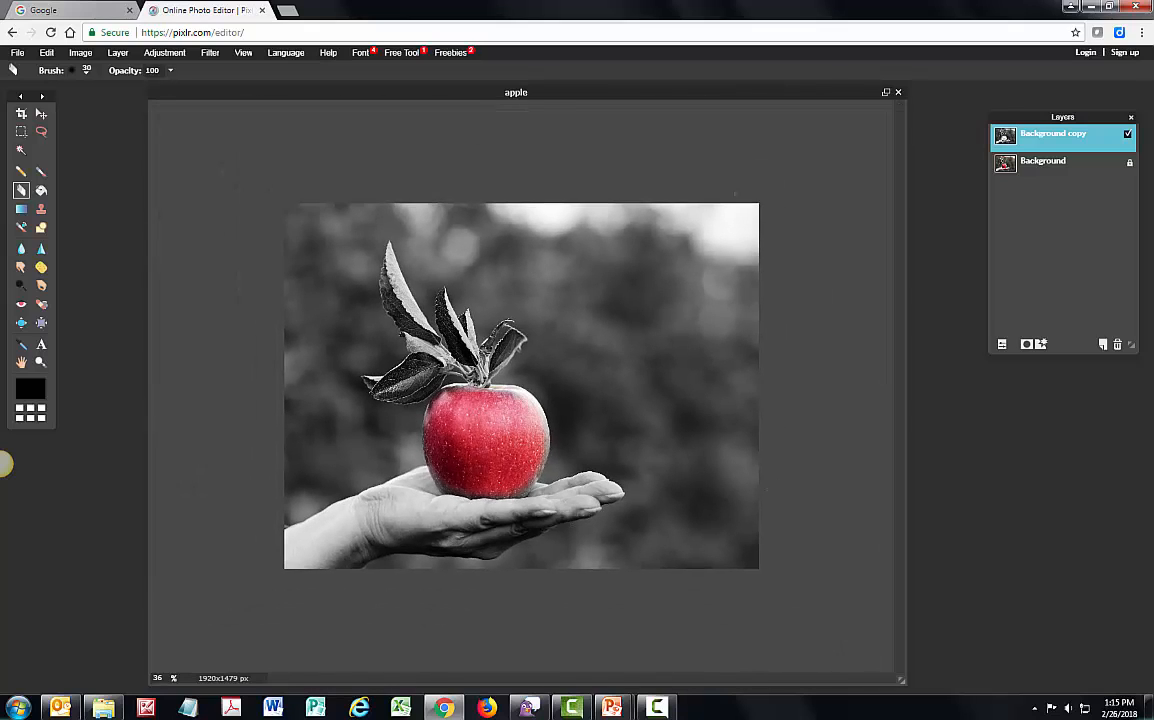
Close the apple image without saving and switch to the PowerPoint slide show to advance past the Color Splash slide.
left_click(895, 93)
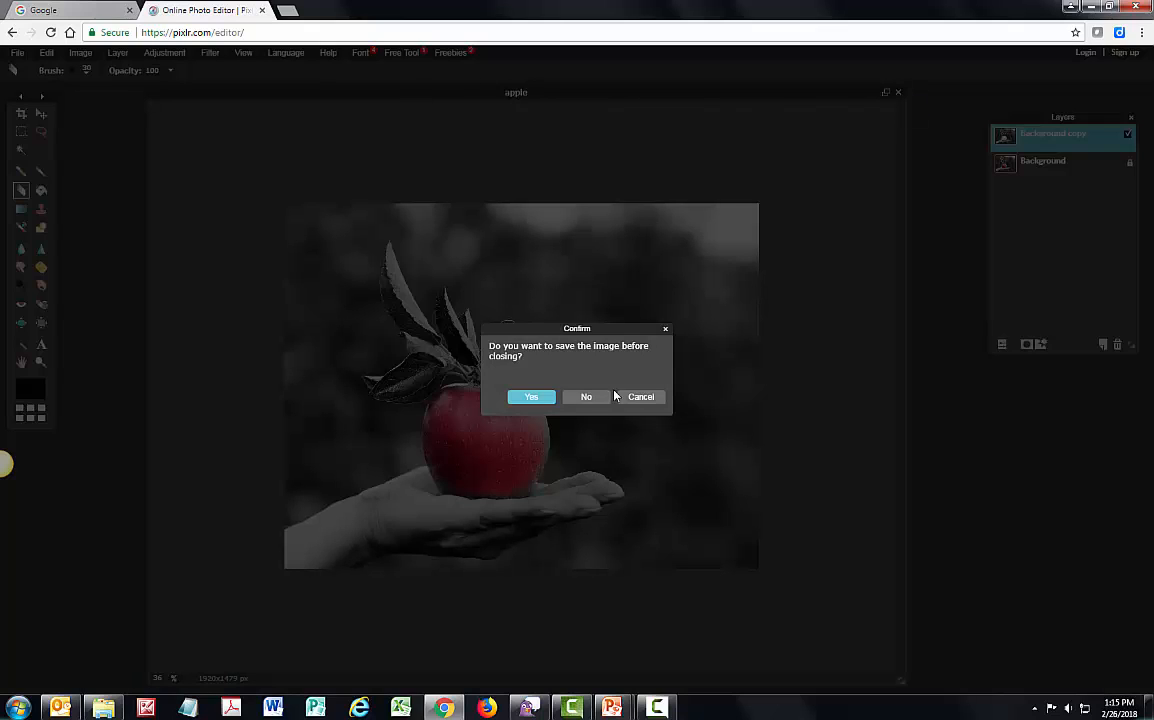
left_click(586, 397)
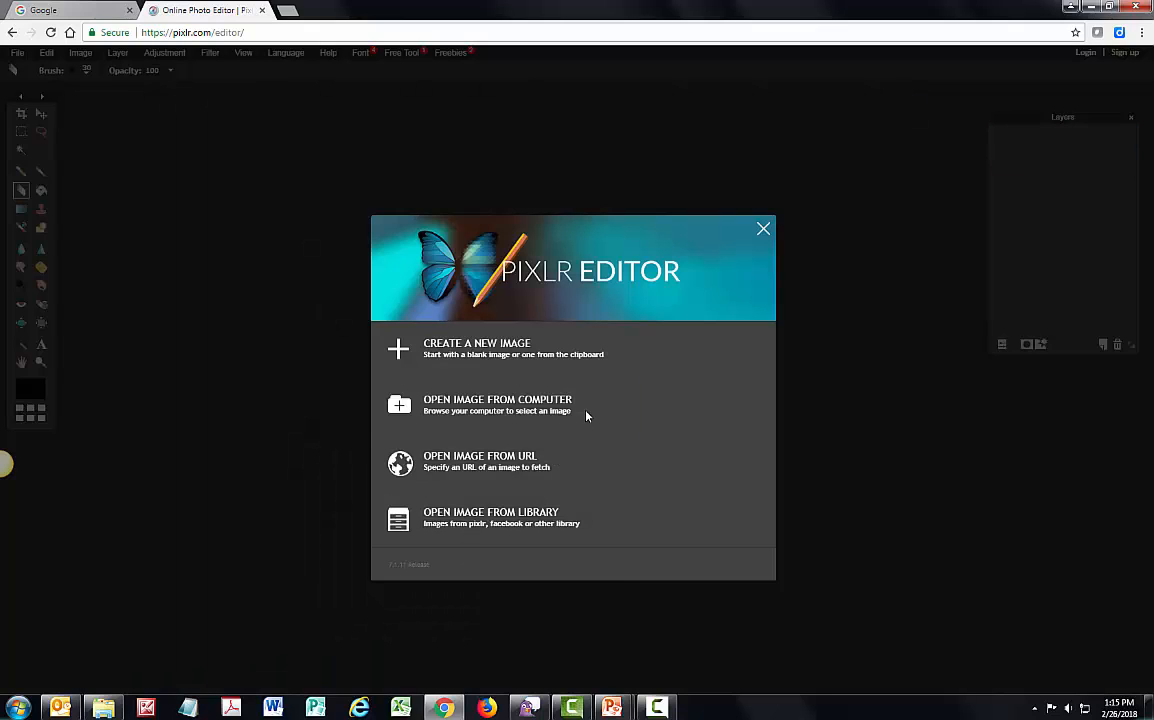
mouse_move(627, 711)
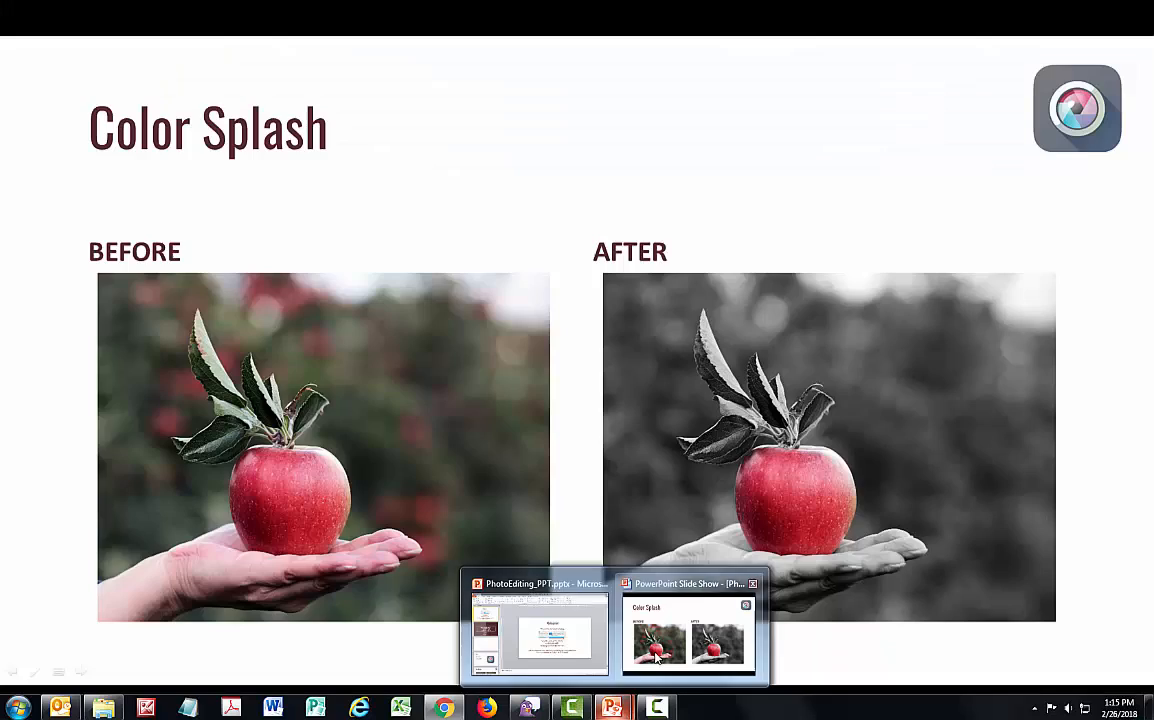
left_click(657, 658)
left_click(657, 658)
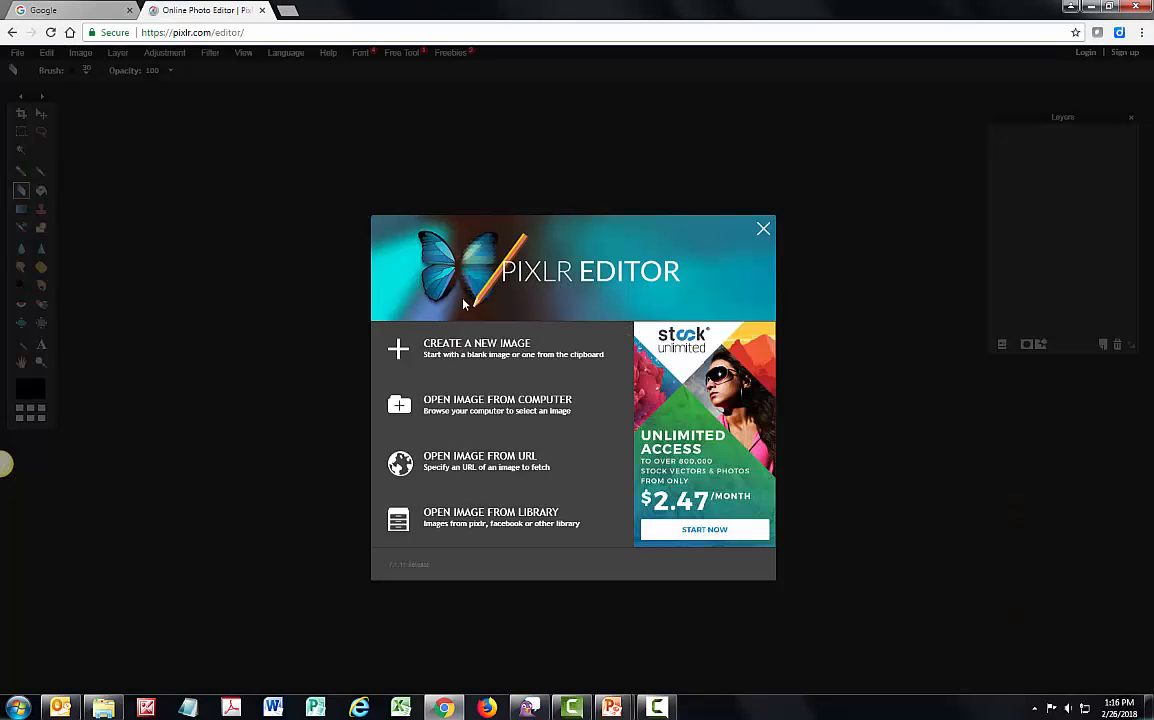
Open audiobook.jpg from the computer in the Pixlr Editor browser tab.
left_click(492, 408)
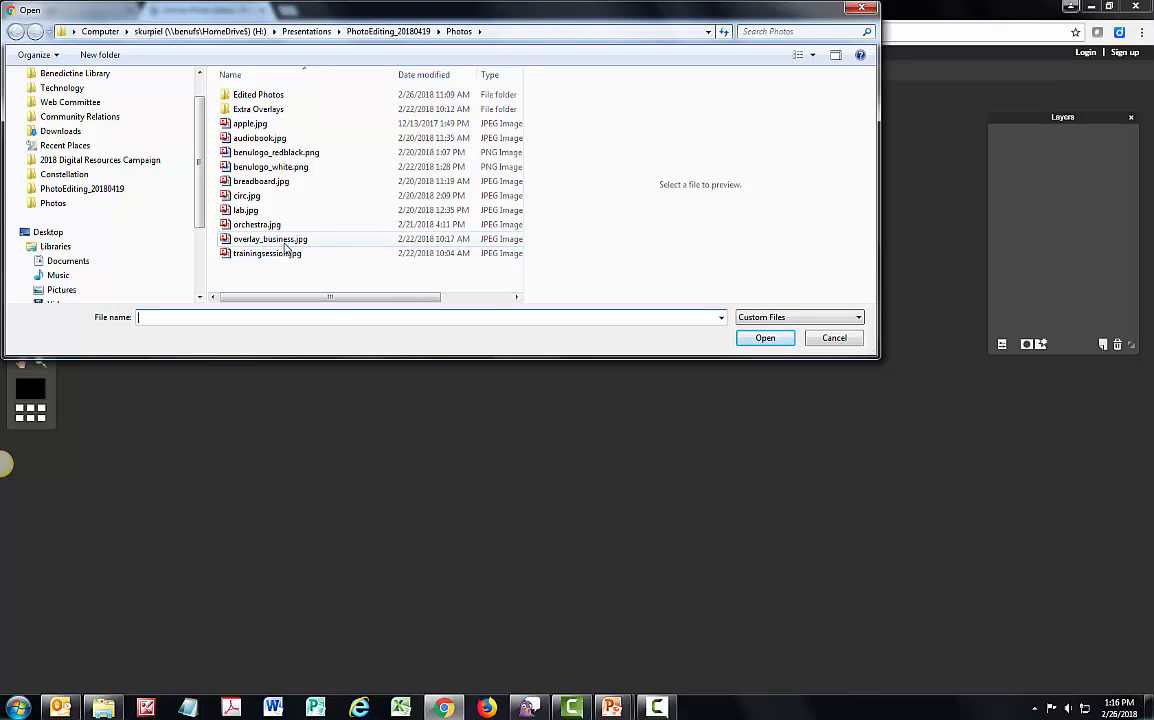
double_click(265, 138)
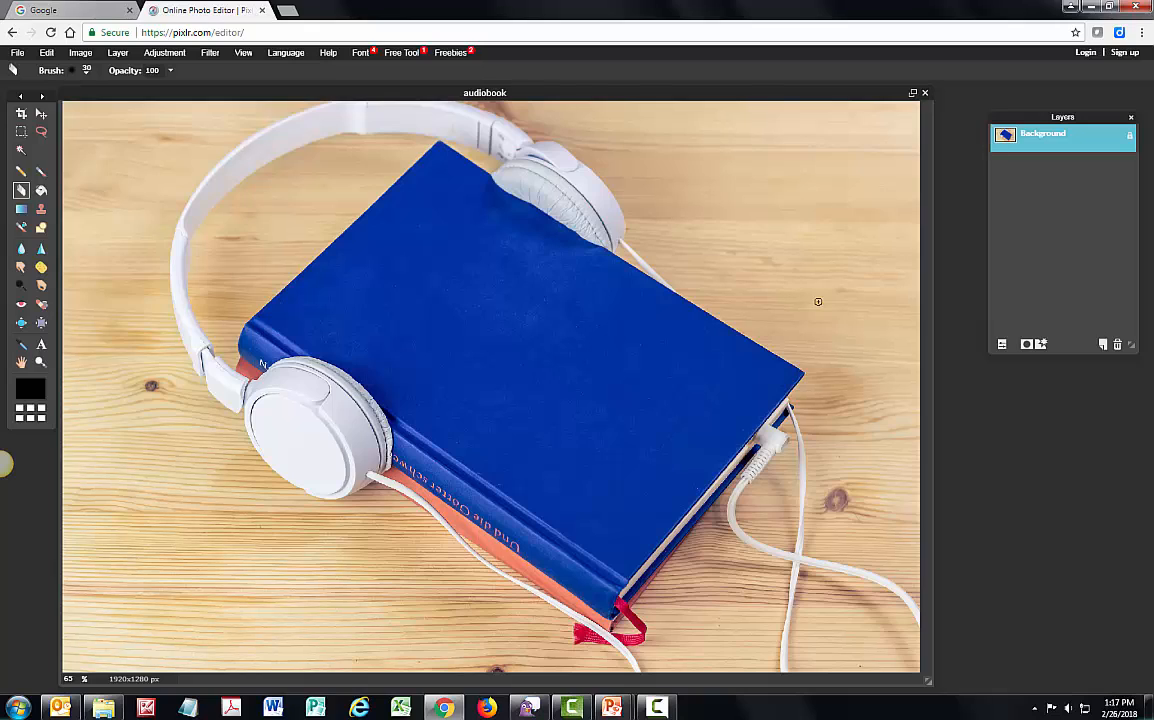
Set the foreground color to a muted dark red in the HSL color selector.
left_click(31, 393)
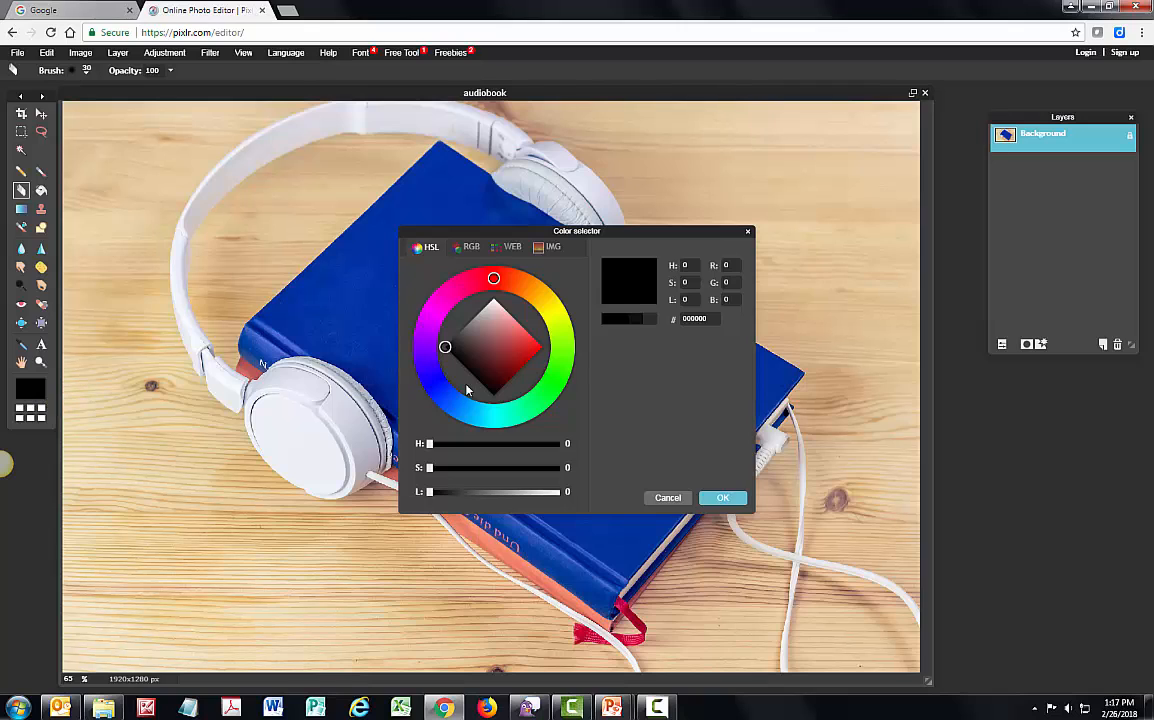
mouse_move(512, 356)
left_mouse_down()
mouse_move(528, 336)
mouse_move(514, 355)
left_mouse_up()
left_click(723, 498)
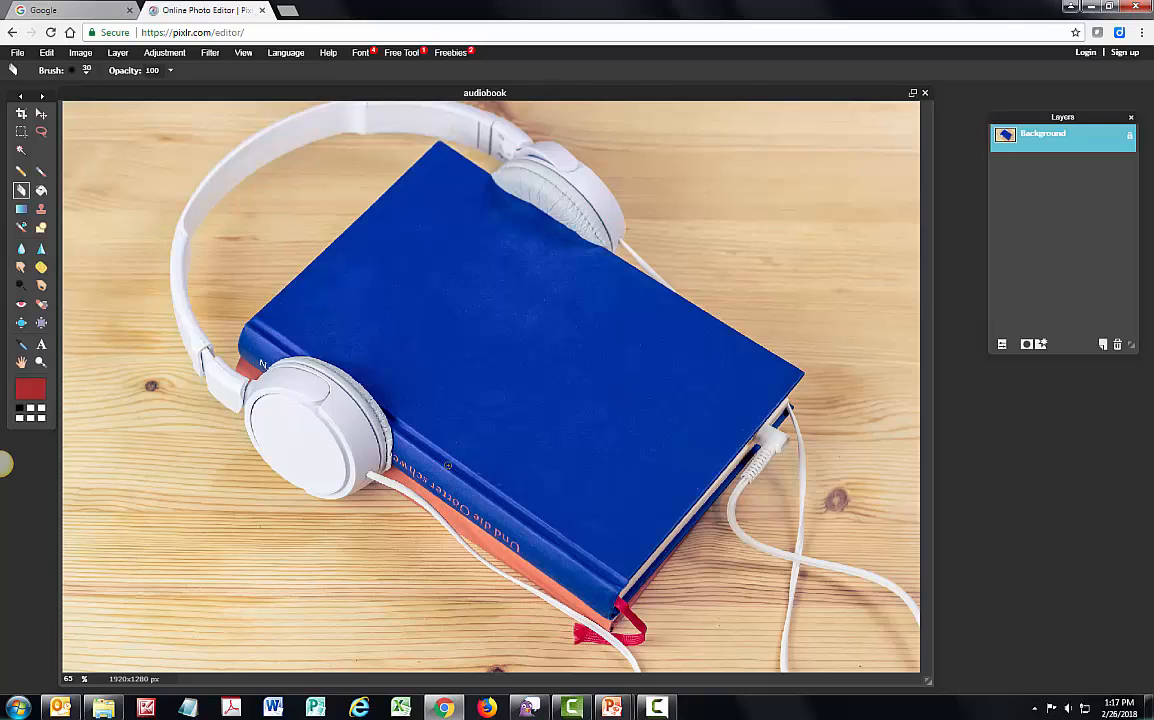
Sample colors from the headphones, wood and books with the eyedropper, ending on the red bookmark ribbon as the foreground color.
left_click(21, 346)
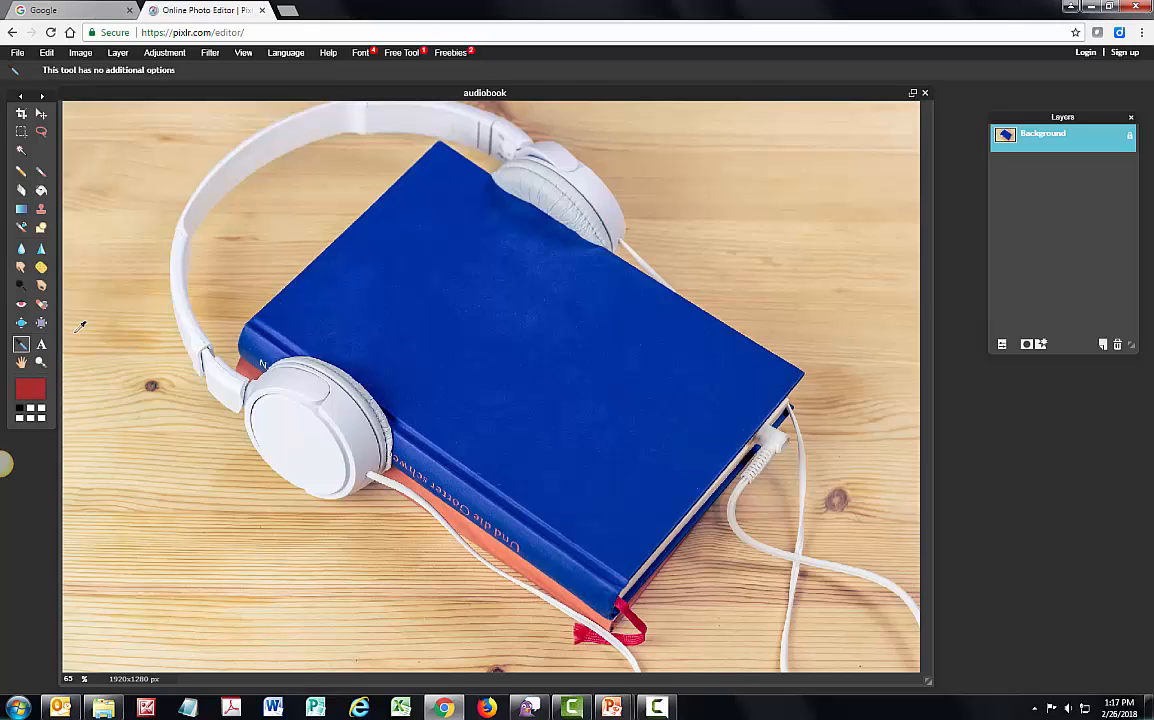
left_click(183, 238)
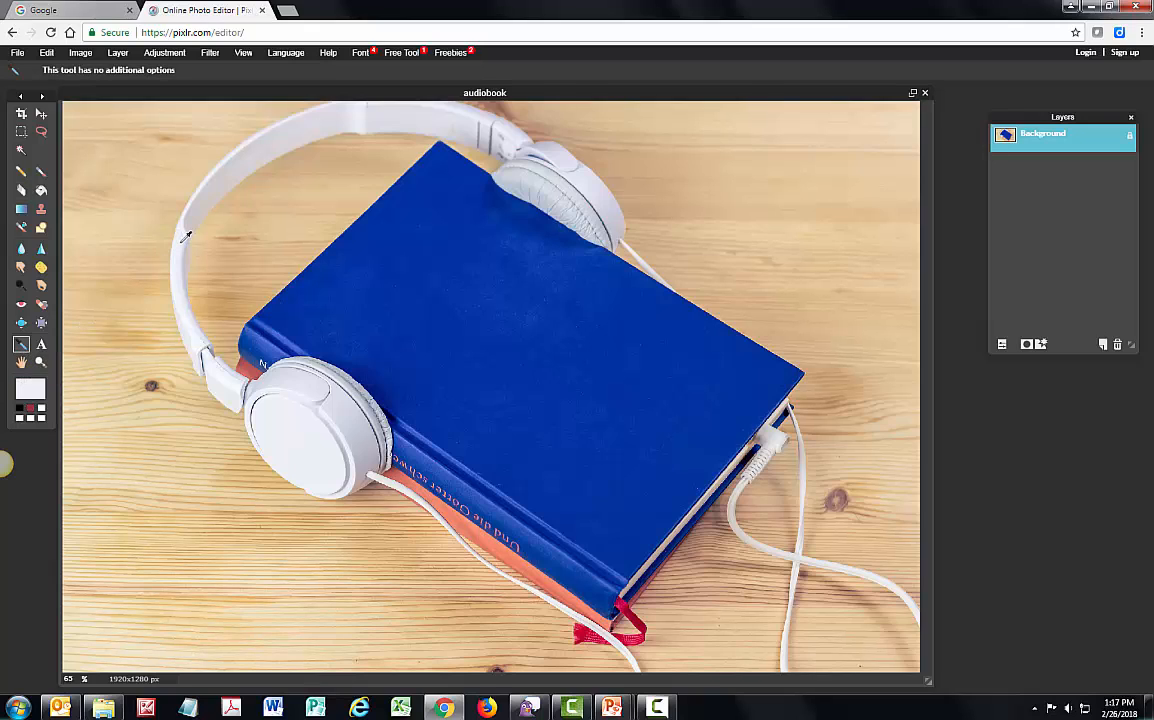
left_click(104, 243)
left_click(363, 236)
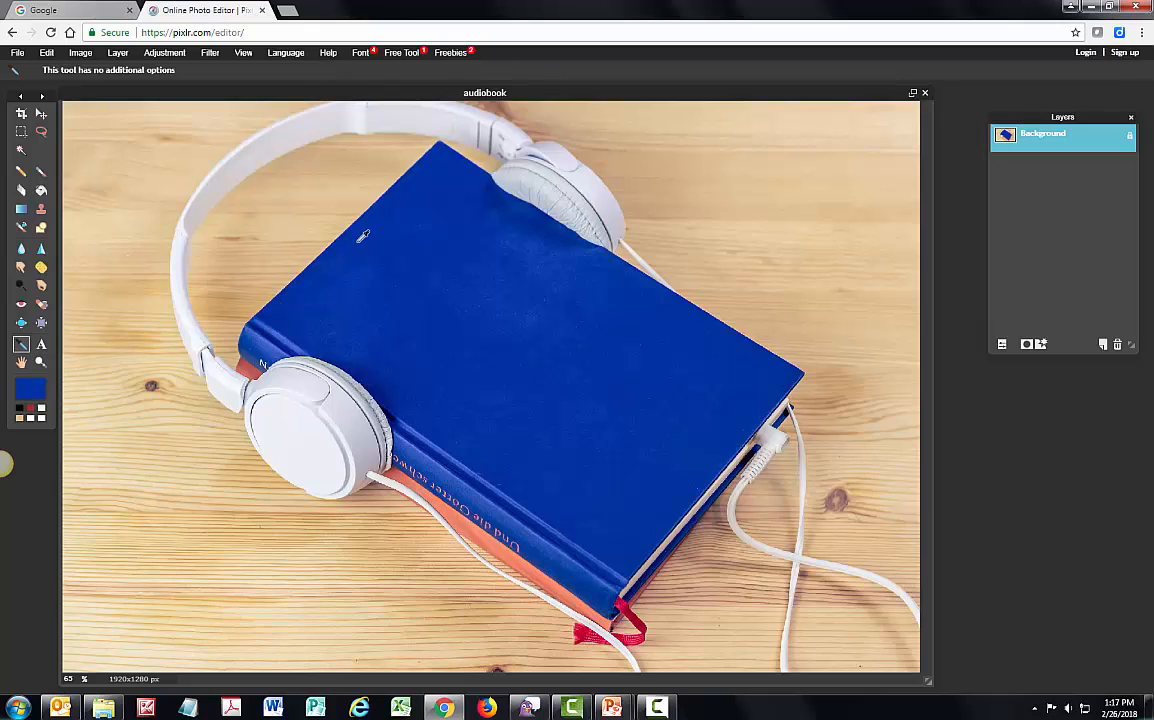
left_click(256, 264)
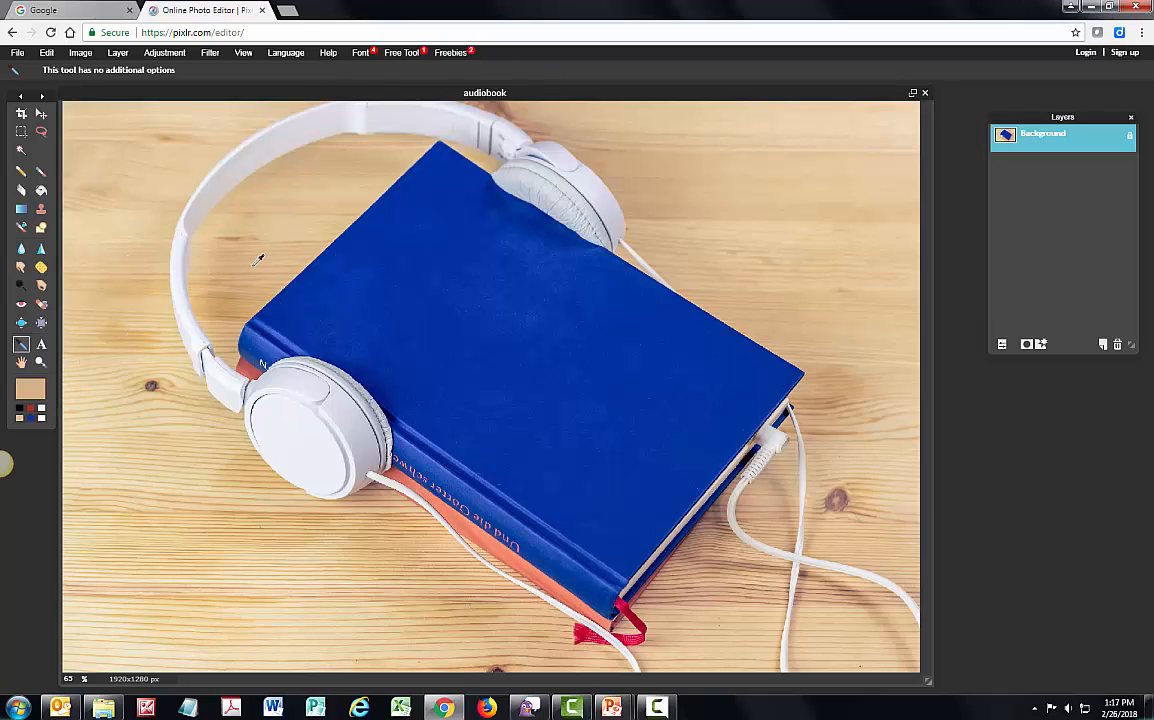
left_click(321, 392)
left_click(399, 471)
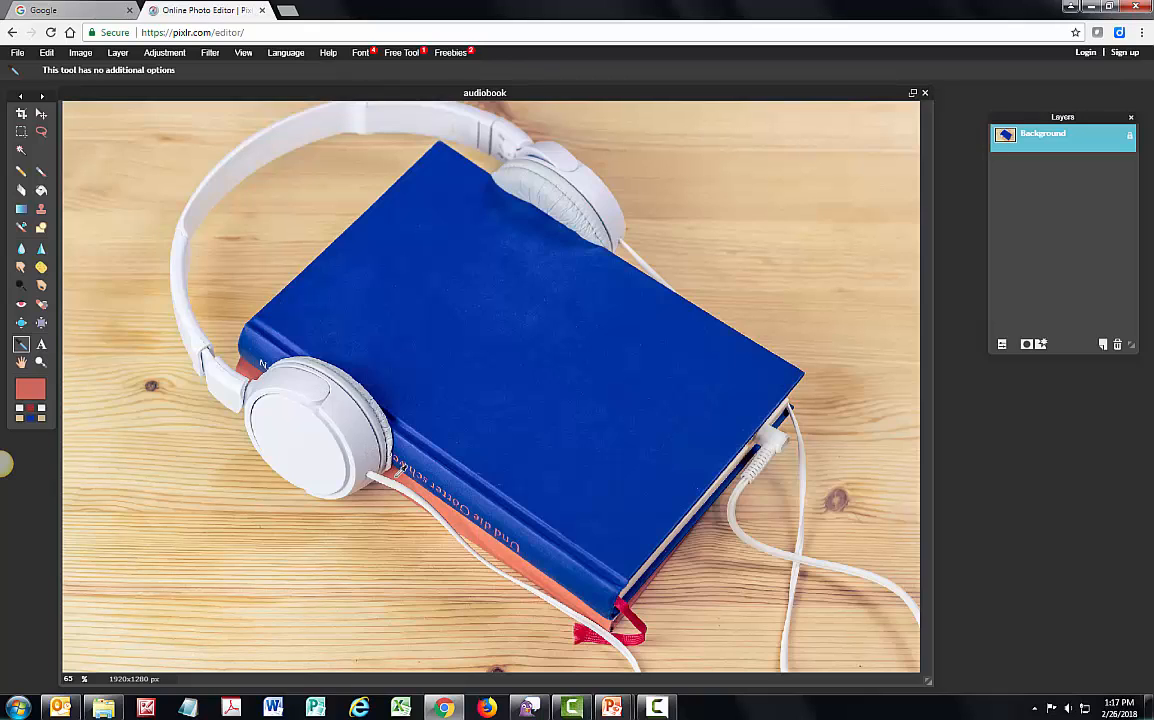
left_click(640, 610)
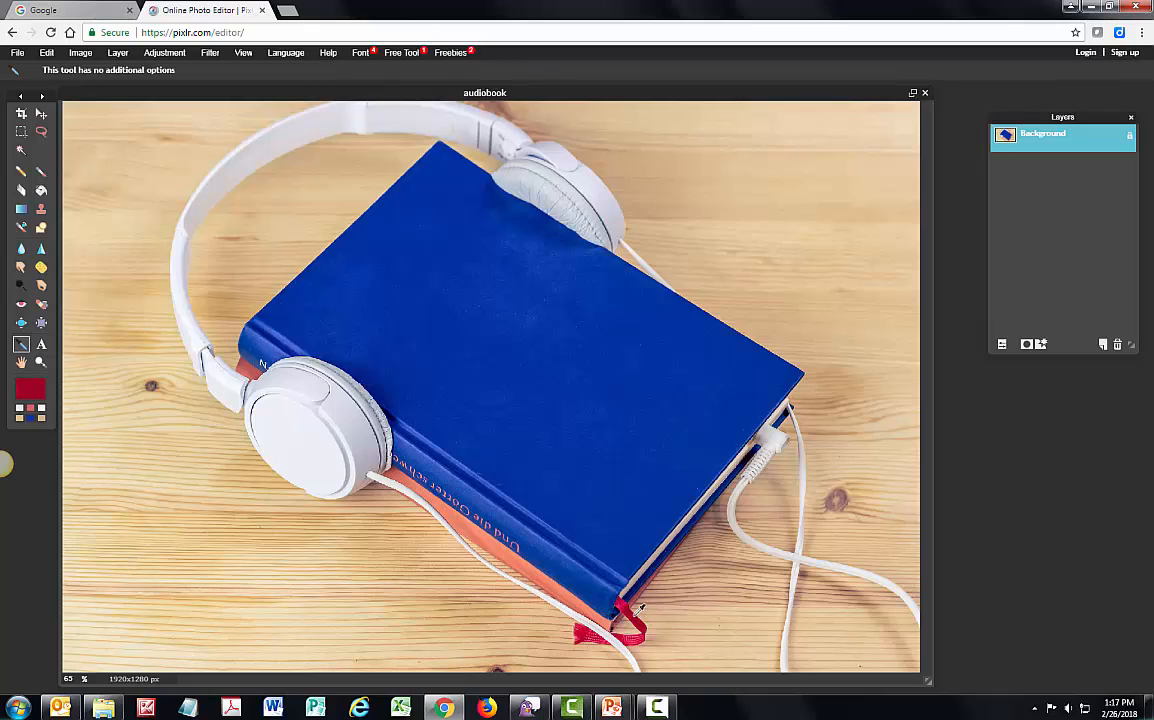
Recolor the whole blue book with the sampled red using the Color Replace tool and a soft brush of diameter 390.
left_click(20, 228)
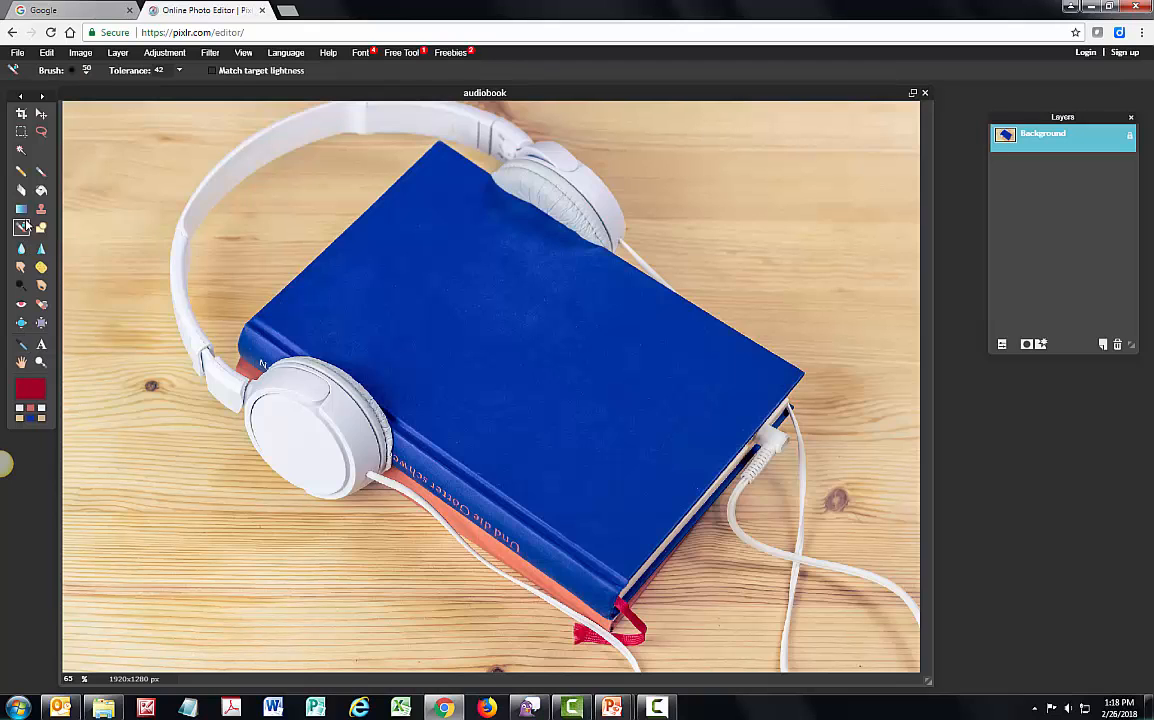
left_click(87, 71)
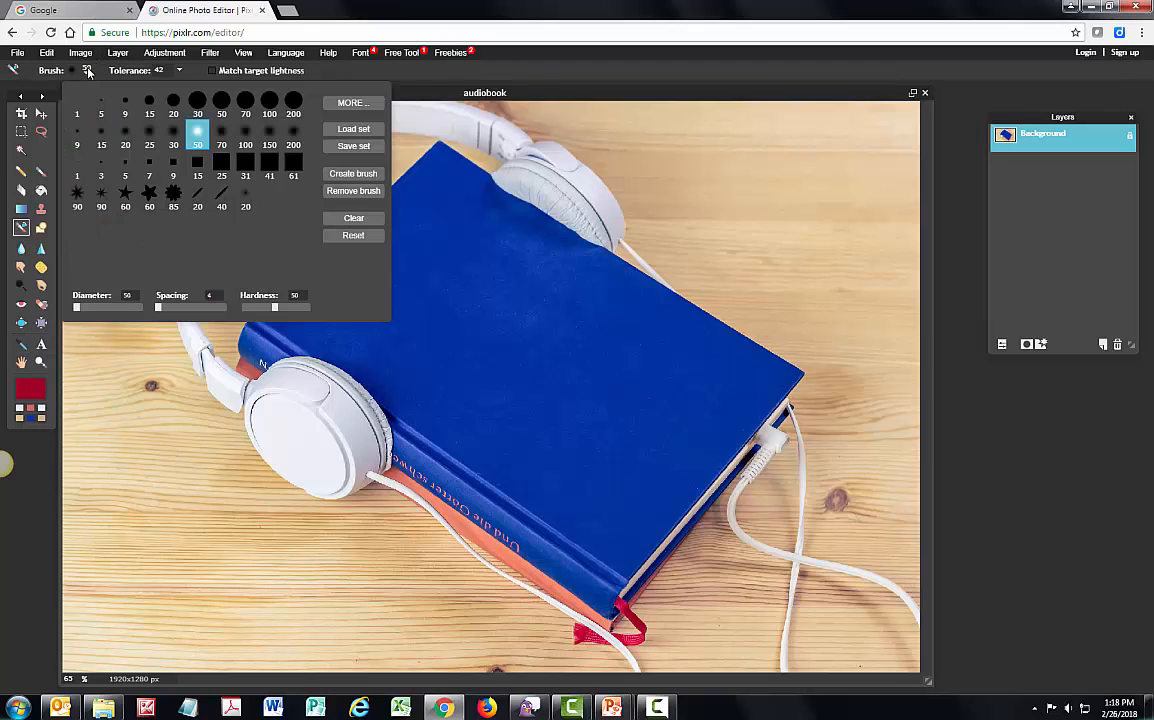
left_click(293, 131)
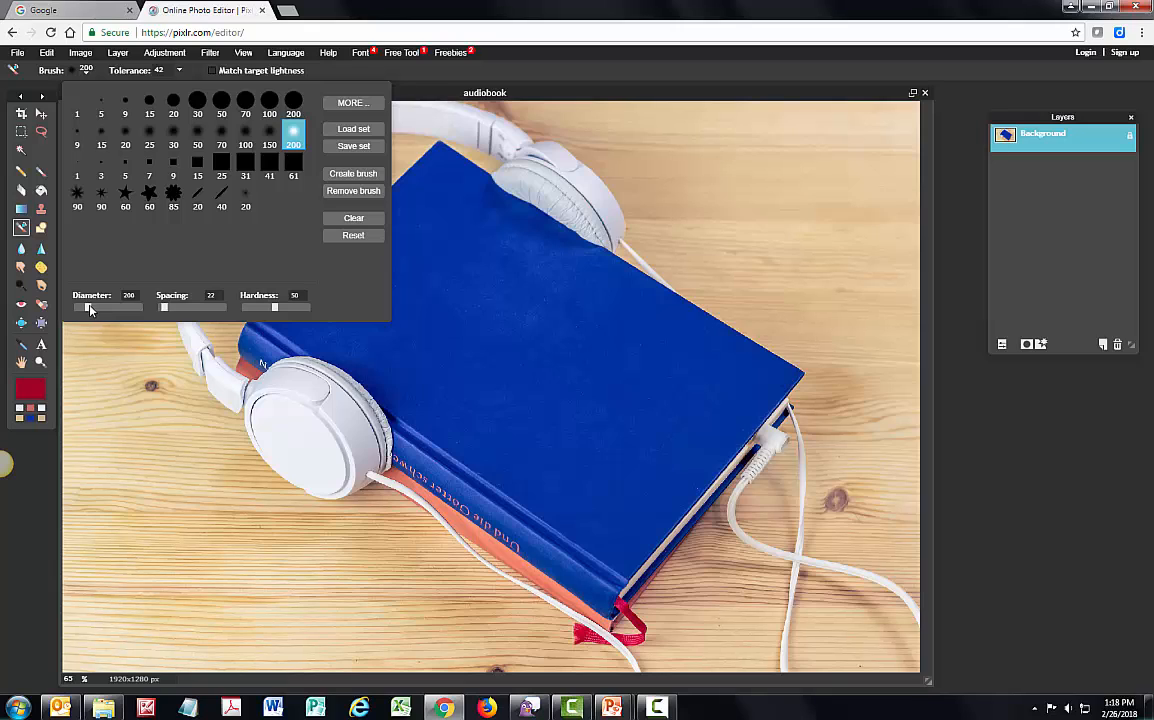
left_click_drag(90, 310, 103, 311)
left_click(553, 103)
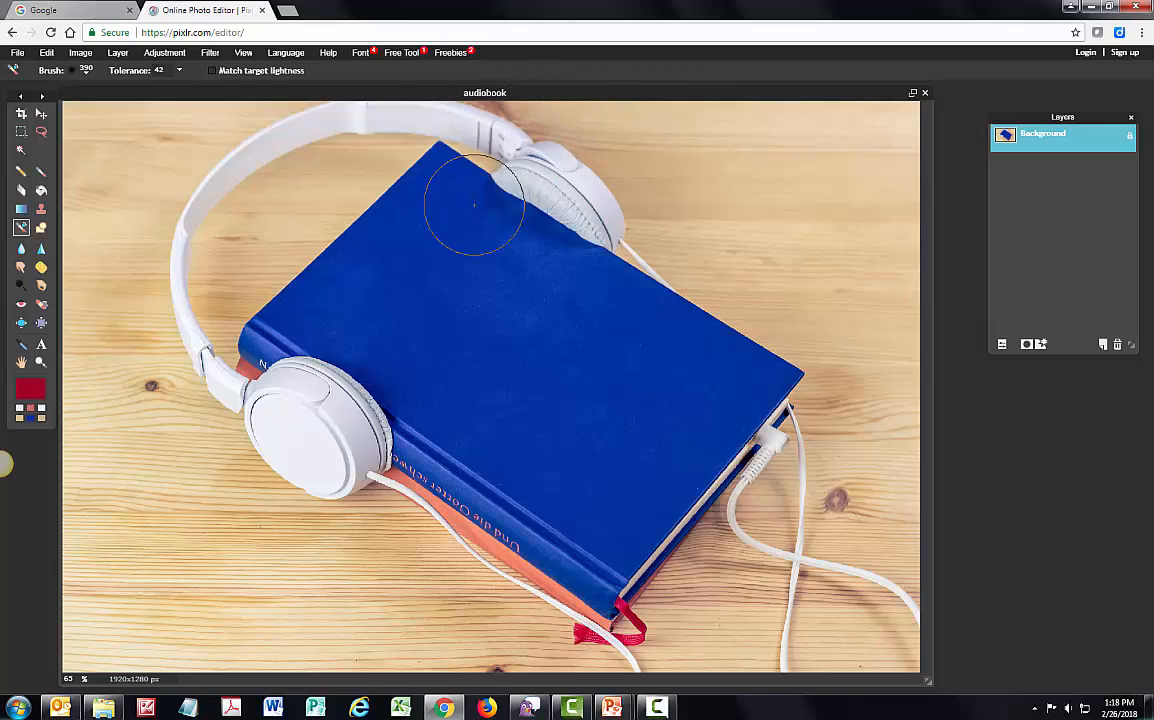
mouse_move(454, 217)
left_mouse_down()
mouse_move(294, 219)
mouse_move(543, 189)
mouse_move(373, 161)
mouse_move(303, 316)
mouse_move(659, 249)
mouse_move(568, 248)
mouse_move(195, 322)
mouse_move(800, 295)
mouse_move(716, 329)
mouse_move(550, 361)
mouse_move(254, 363)
mouse_move(485, 416)
mouse_move(637, 422)
mouse_move(738, 408)
mouse_move(829, 375)
mouse_move(786, 389)
mouse_move(710, 361)
mouse_move(382, 383)
mouse_move(402, 341)
mouse_move(529, 292)
mouse_move(535, 410)
mouse_move(598, 486)
mouse_move(653, 518)
mouse_move(695, 502)
mouse_move(727, 459)
mouse_move(709, 492)
mouse_move(767, 436)
mouse_move(598, 583)
mouse_move(573, 587)
mouse_move(384, 453)
mouse_move(427, 462)
mouse_move(602, 563)
mouse_move(606, 598)
left_mouse_up()
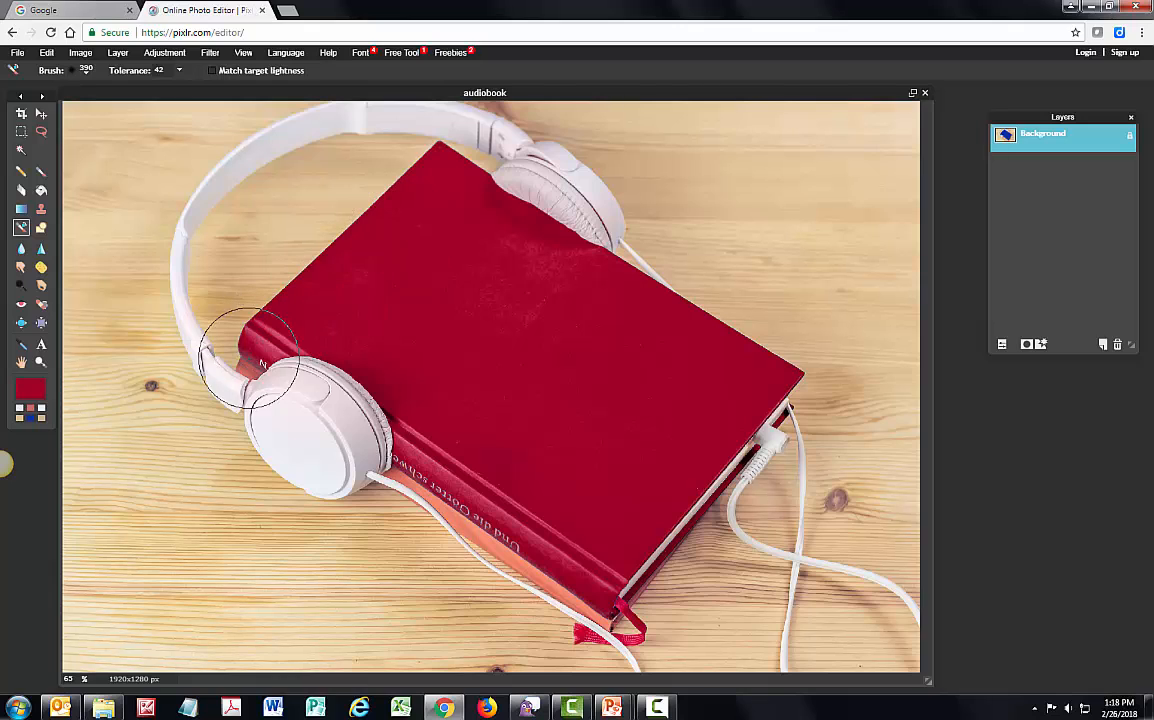
left_click_drag(653, 527, 770, 357)
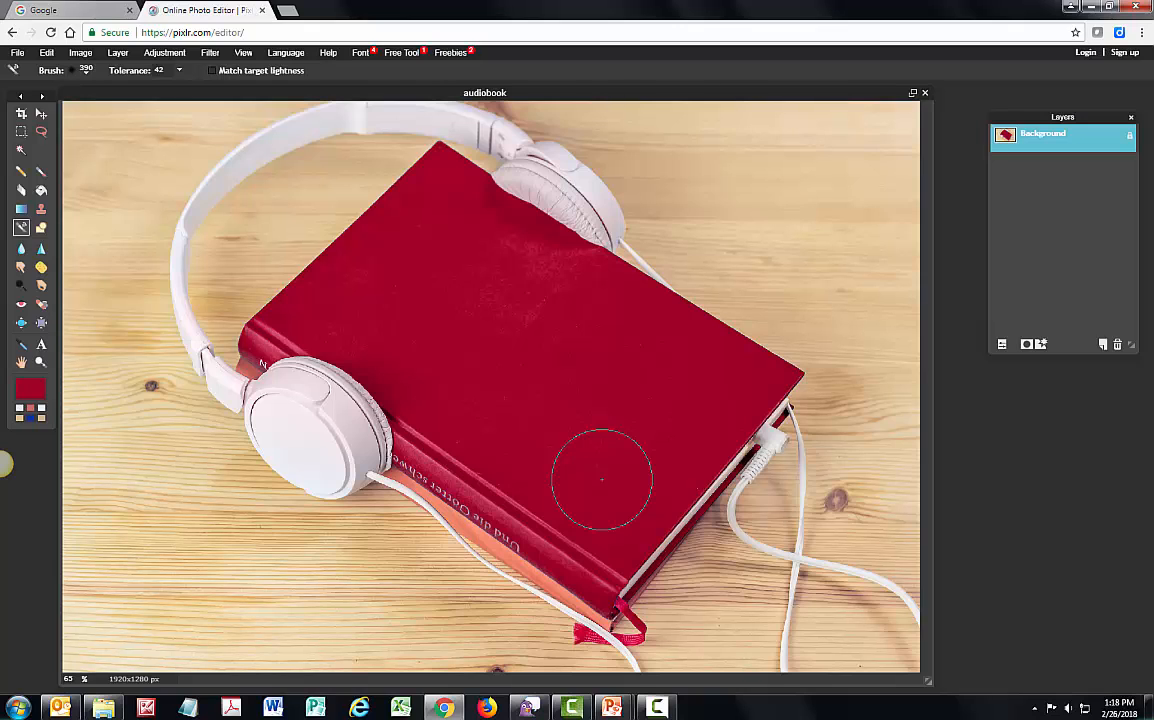
Close the audiobook image without saving and switch to the PowerPoint slide show, advancing it to the Remove White Background slide.
left_click(924, 92)
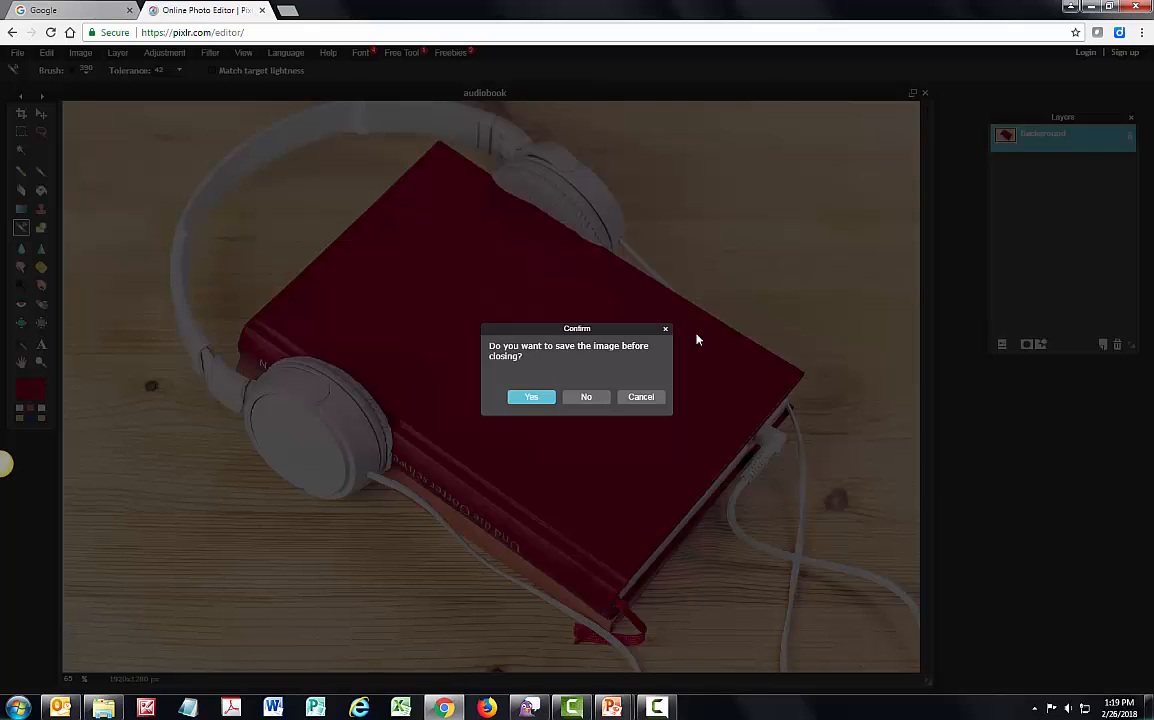
left_click(586, 397)
mouse_move(611, 708)
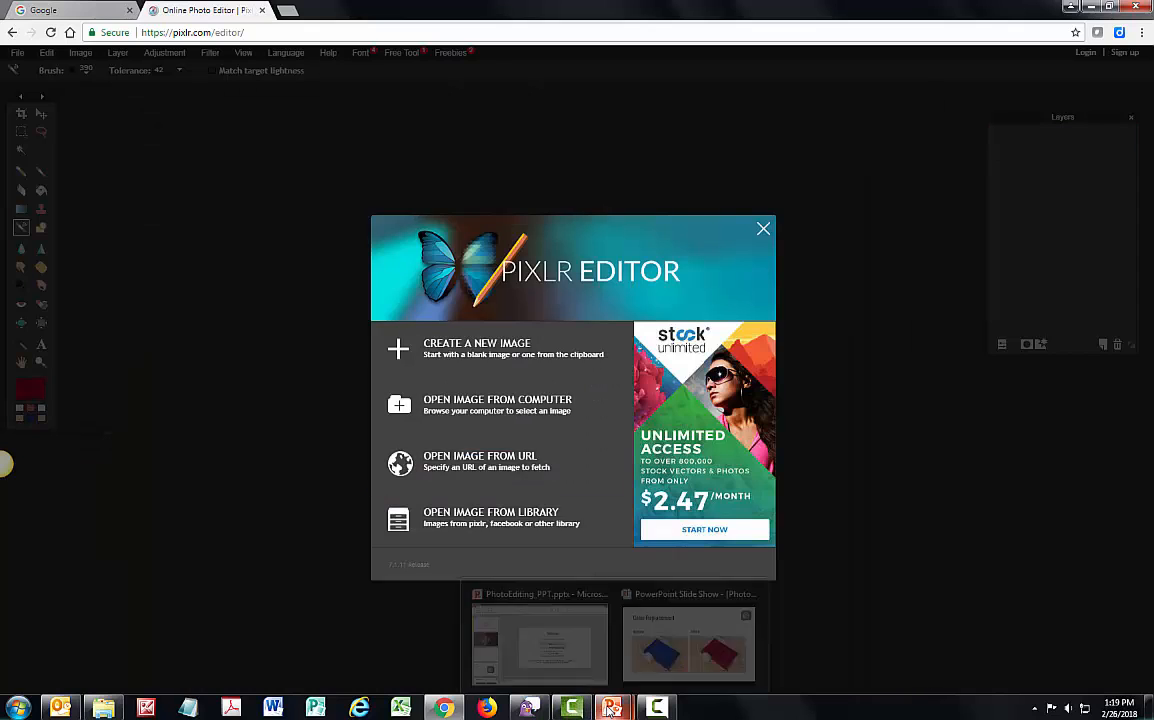
left_click(677, 639)
left_click(677, 639)
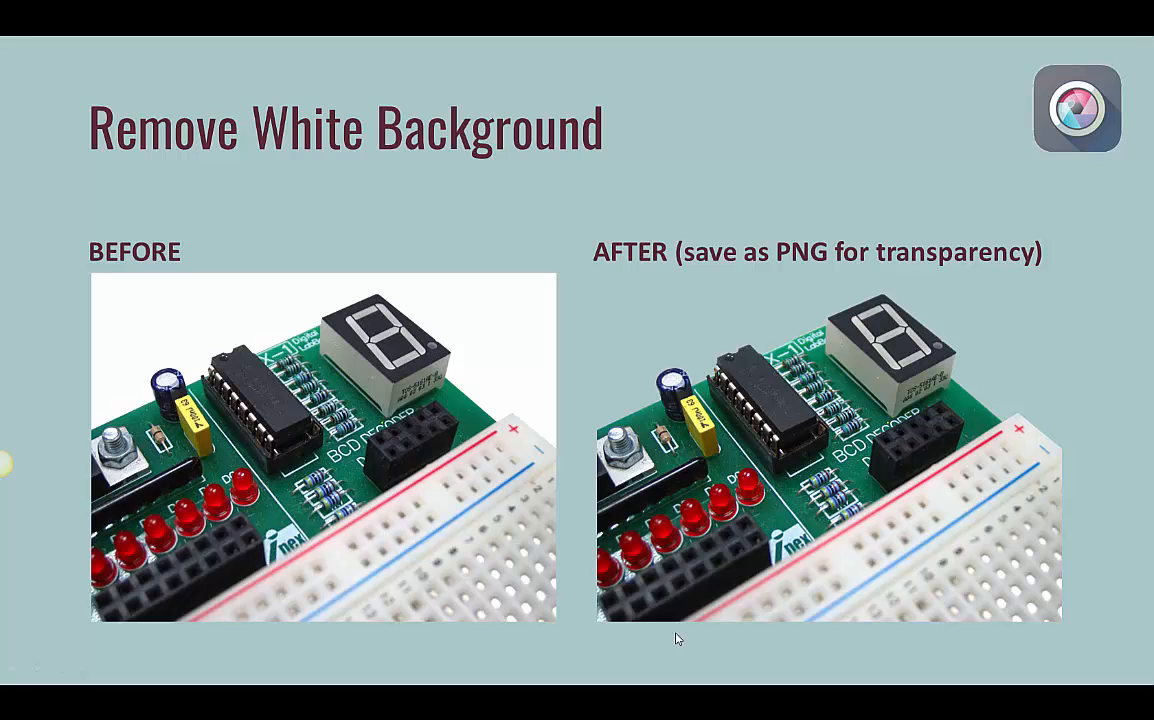
Return to the browser through the slide's Pixlr logo link, close the extra Pixlr home page tab, and open breadboard.jpg from the computer.
left_click(1062, 140)
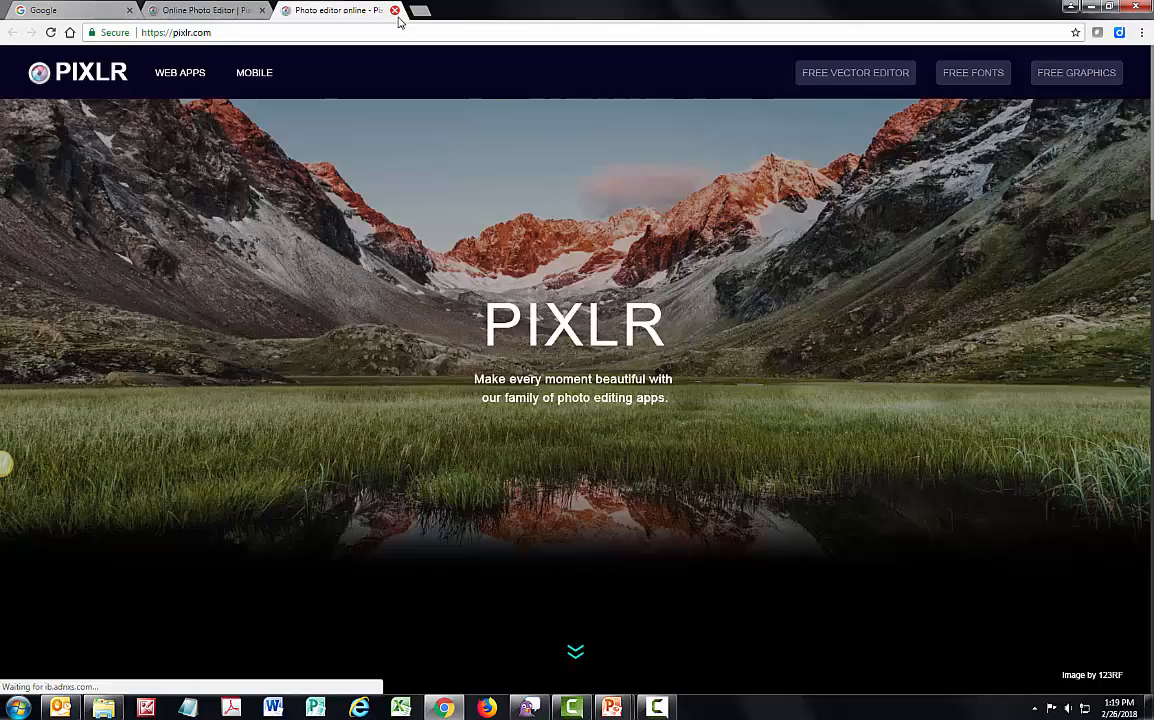
left_click(395, 11)
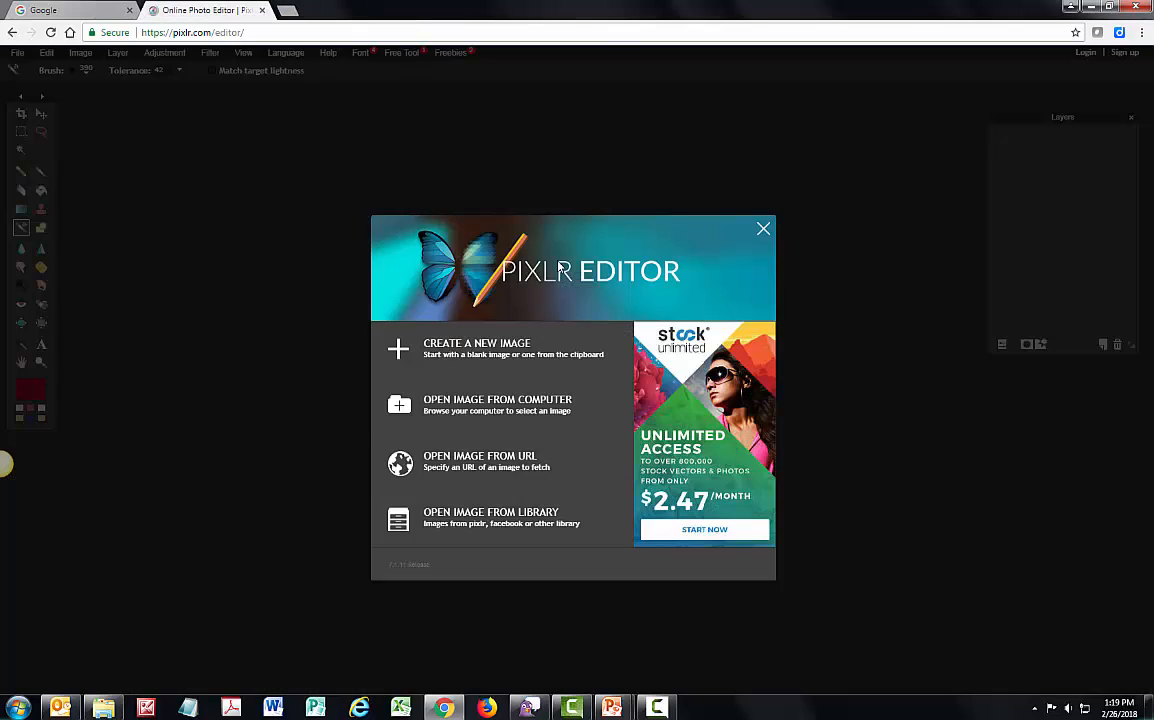
left_click(463, 418)
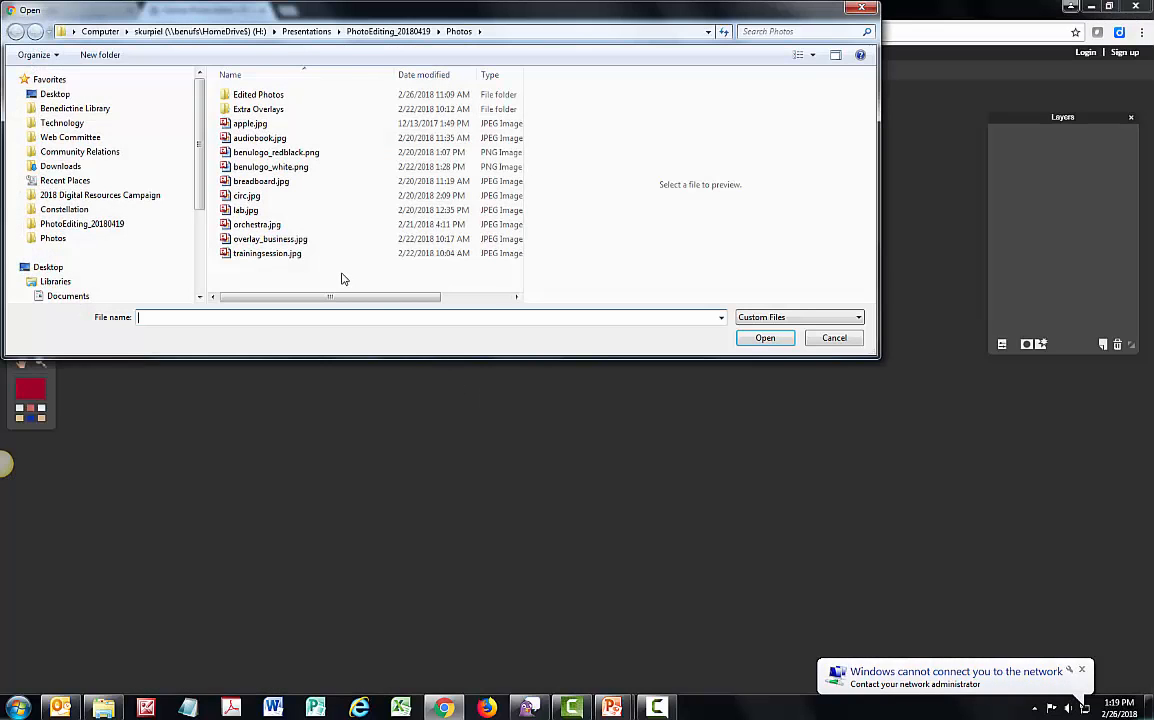
double_click(262, 181)
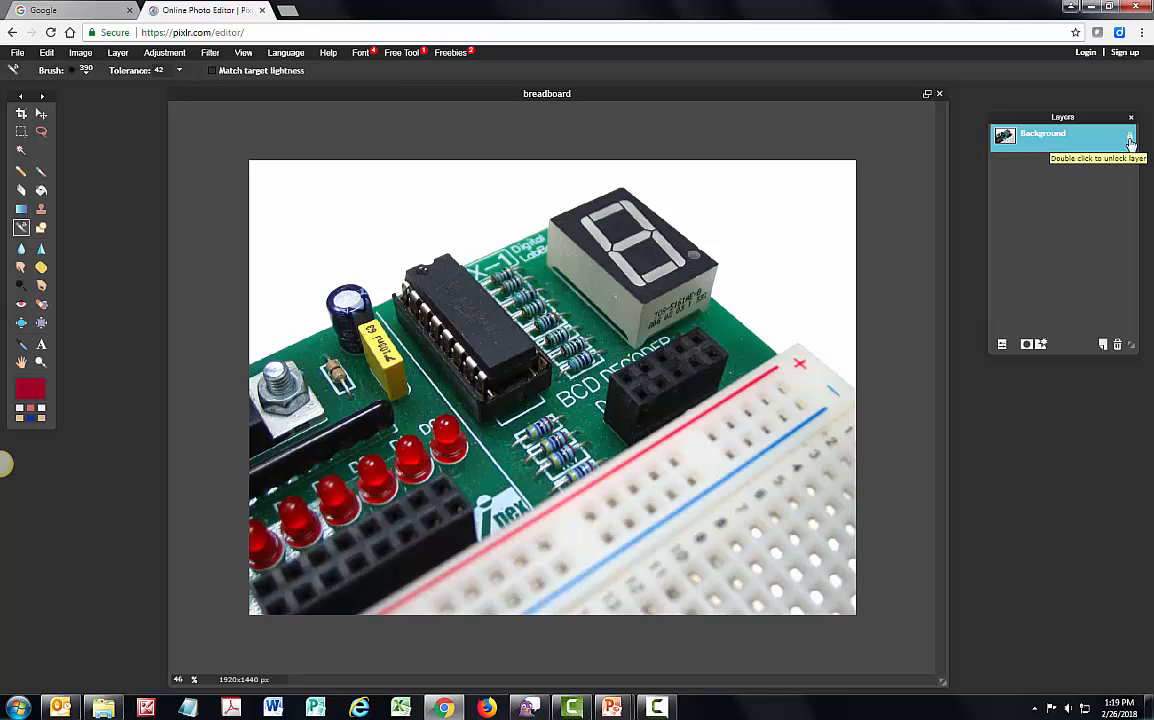
Try erasing across the breadboard on the locked background layer with the Eraser and a soft brush of diameter 390, and undo the stroke.
left_click(21, 191)
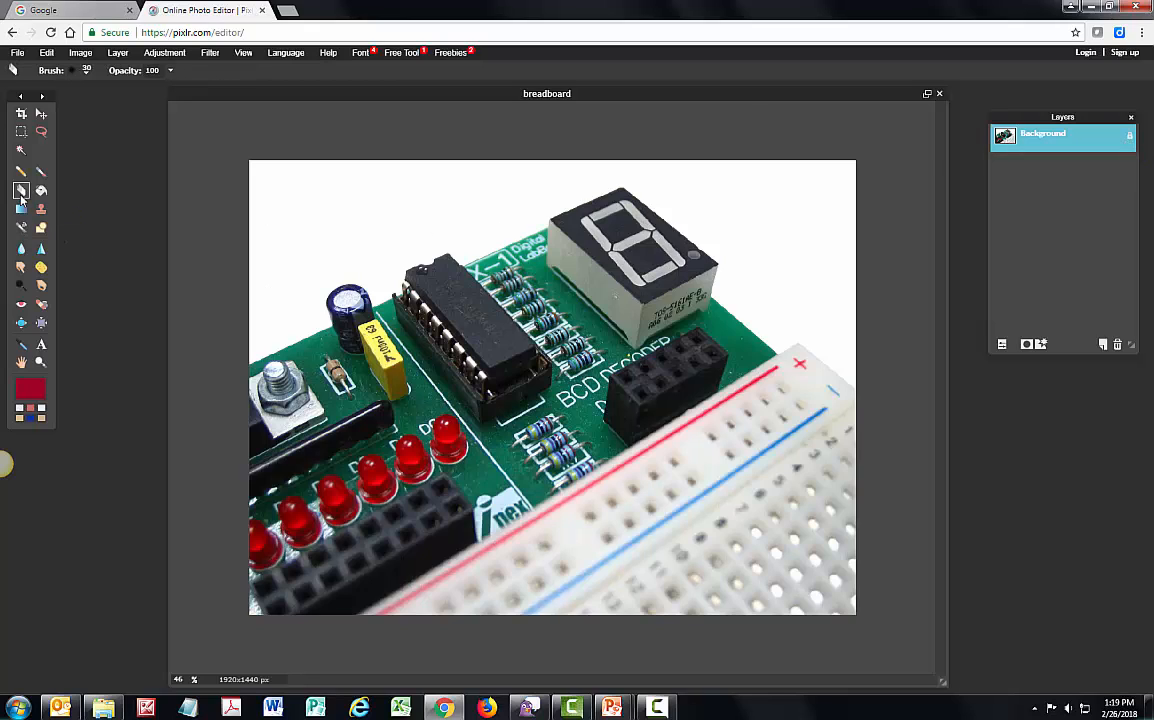
left_click(74, 70)
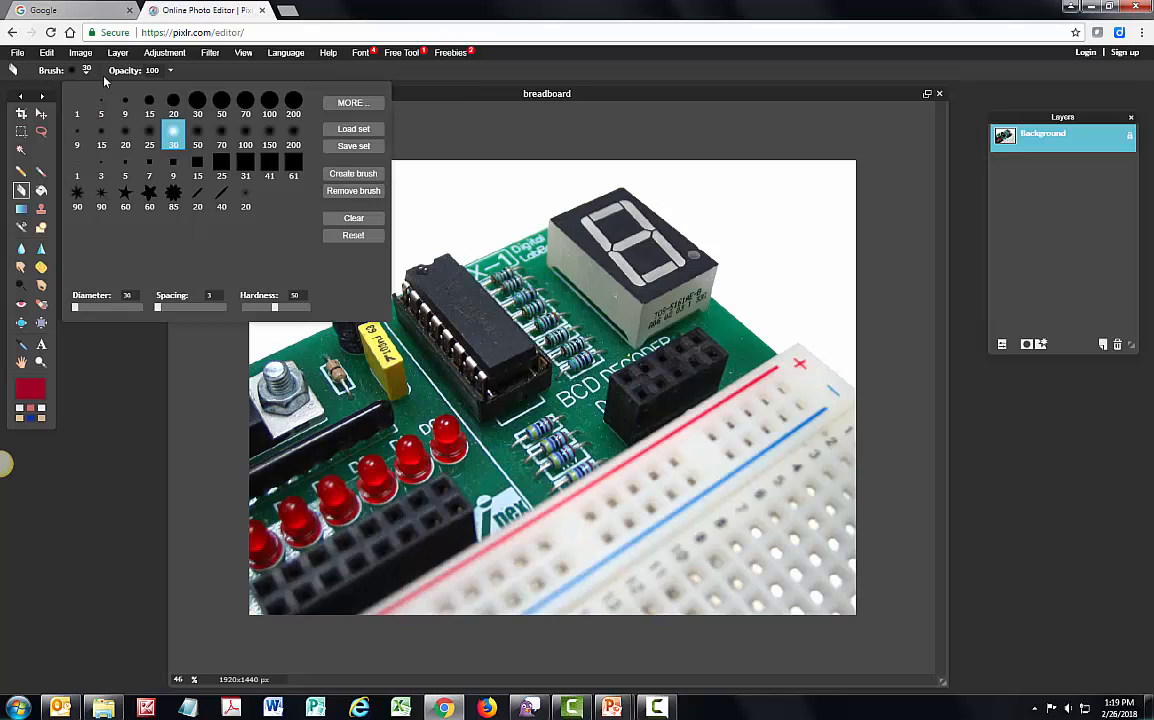
left_click(293, 138)
left_click(446, 142)
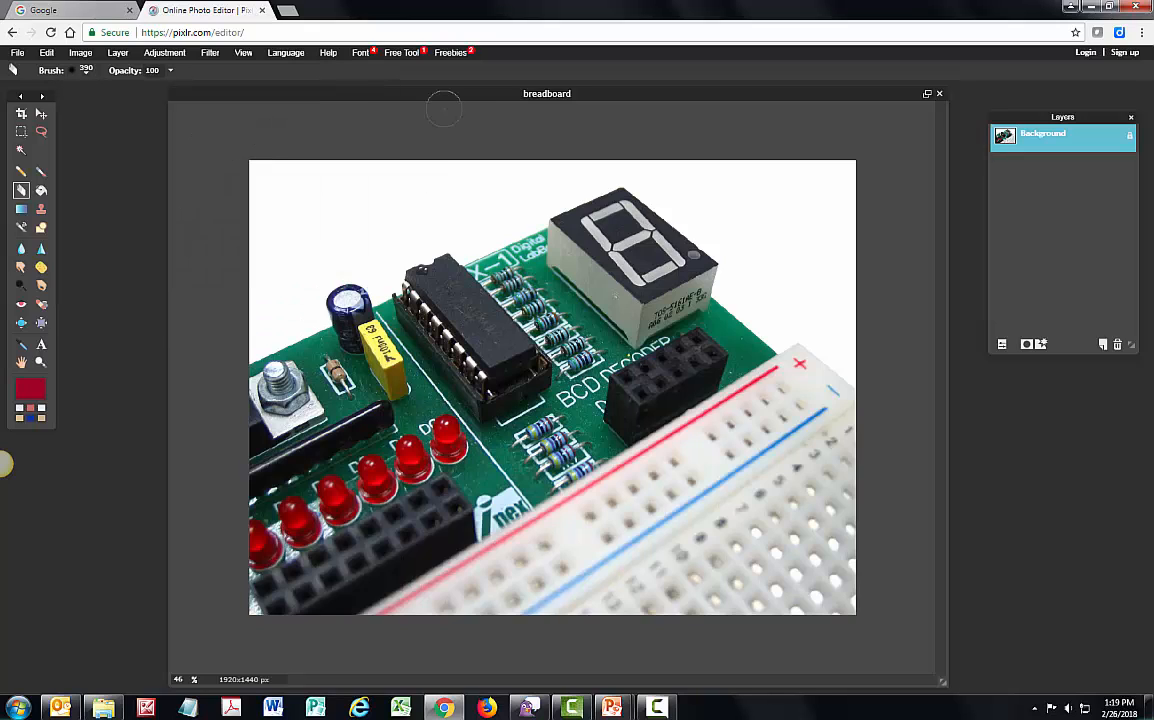
mouse_move(322, 276)
left_mouse_down()
mouse_move(479, 389)
mouse_move(411, 264)
mouse_move(552, 405)
mouse_move(572, 357)
mouse_move(567, 248)
left_mouse_up()
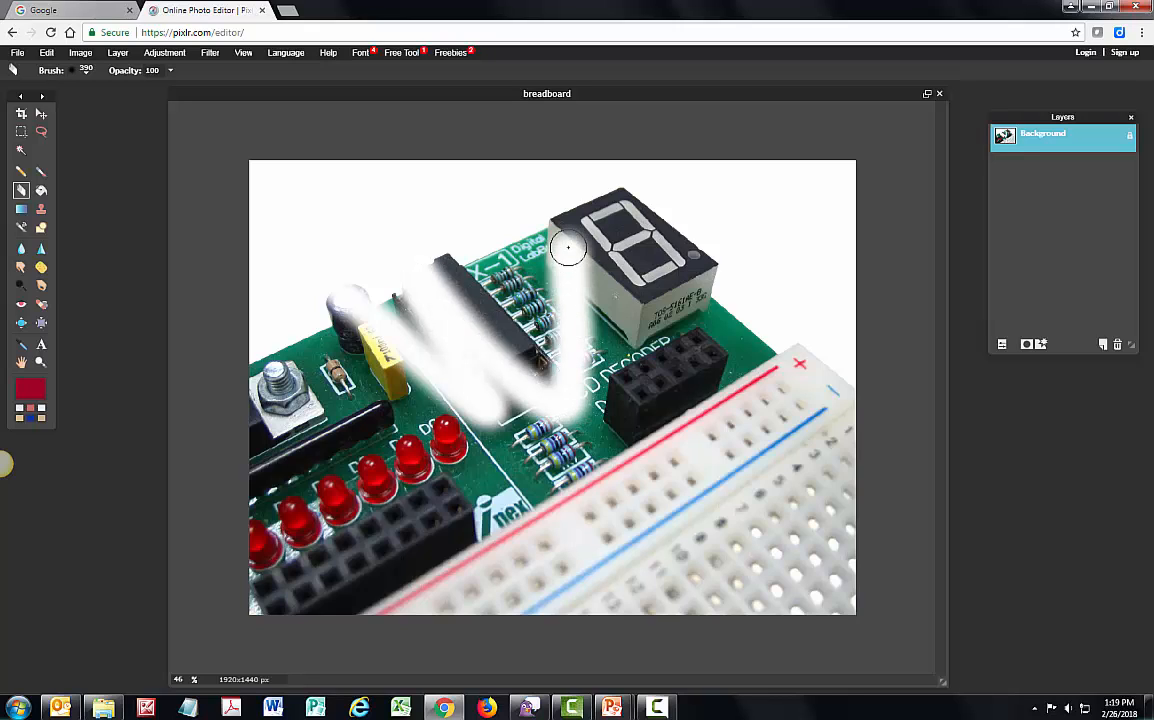
key("ctrl+z")
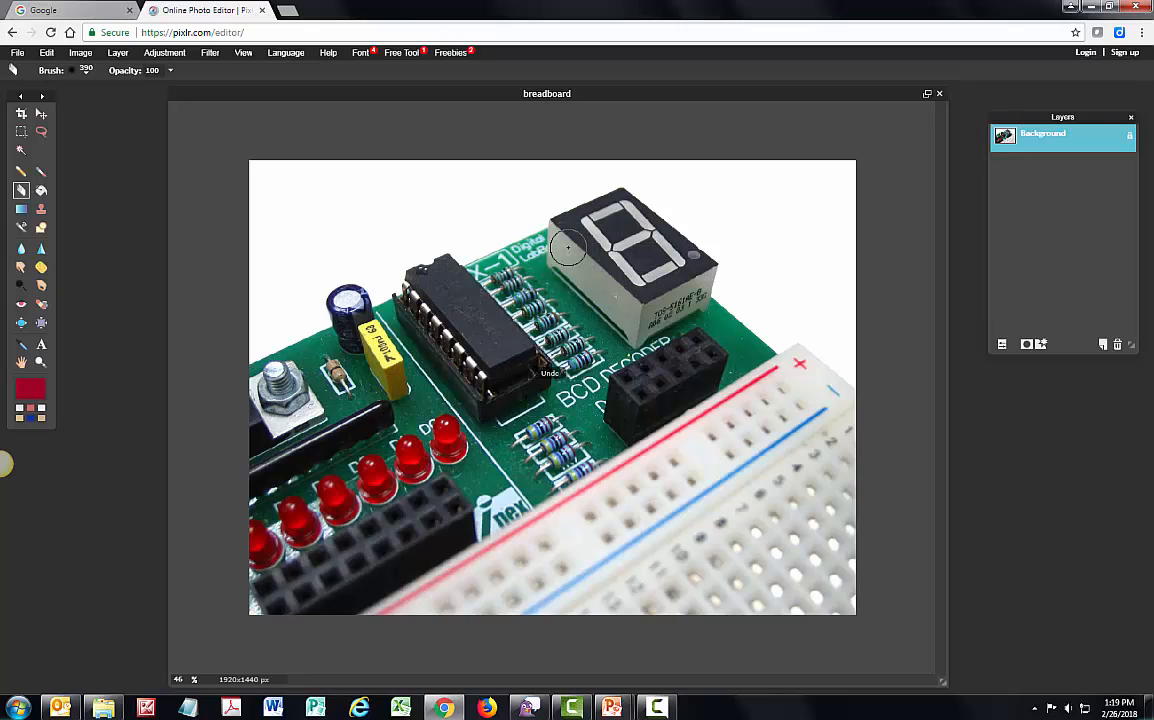
Unlock the background layer, test the Eraser across the breadboard on the unlocked layer, and undo the stroke.
double_click(1130, 134)
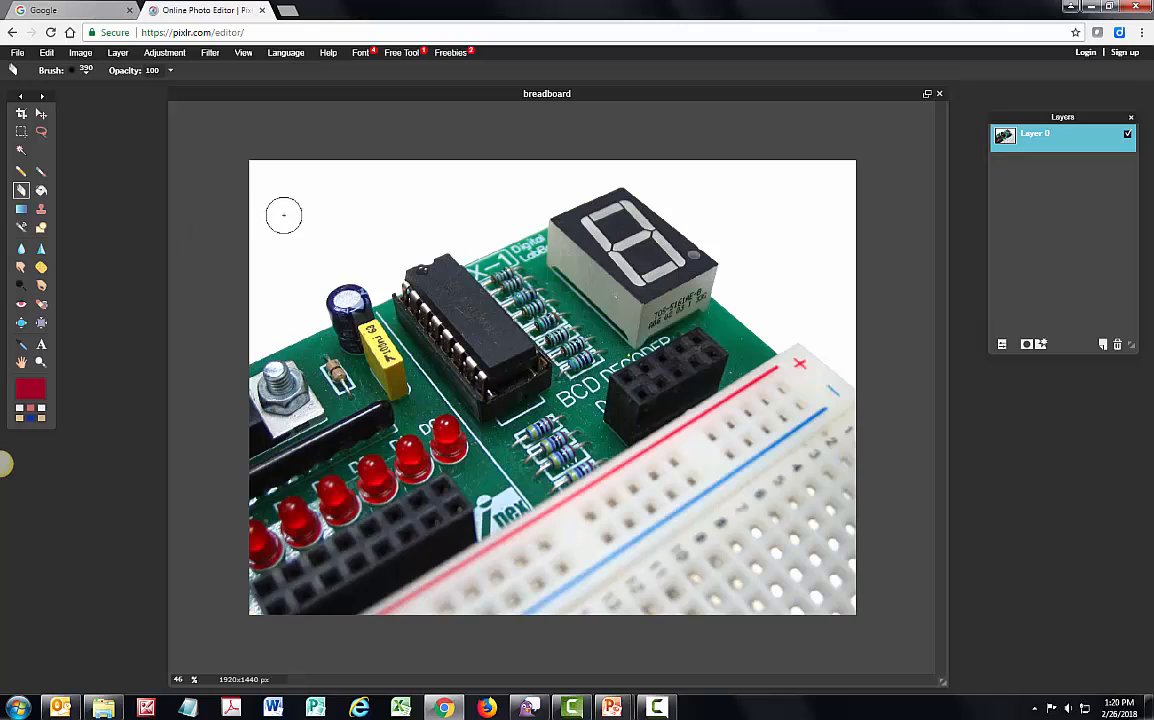
mouse_move(283, 211)
left_mouse_down()
mouse_move(322, 258)
mouse_move(404, 425)
mouse_move(451, 221)
mouse_move(440, 430)
mouse_move(455, 220)
mouse_move(498, 212)
mouse_move(511, 378)
left_mouse_up()
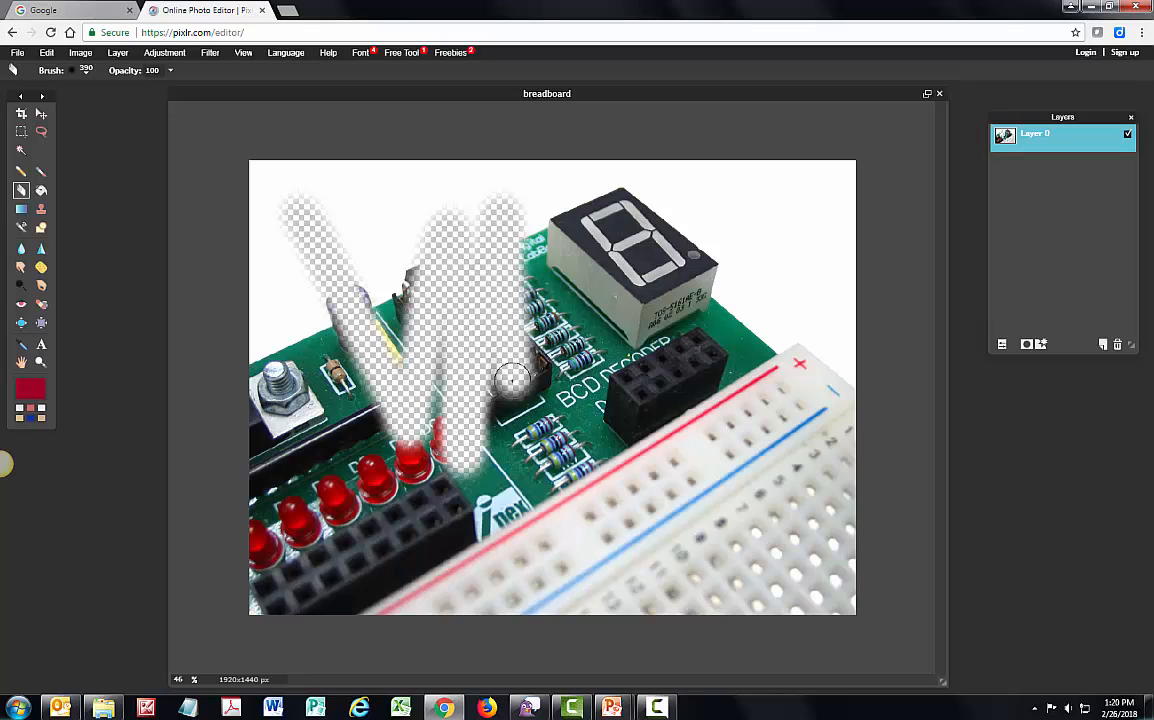
key("ctrl+z")
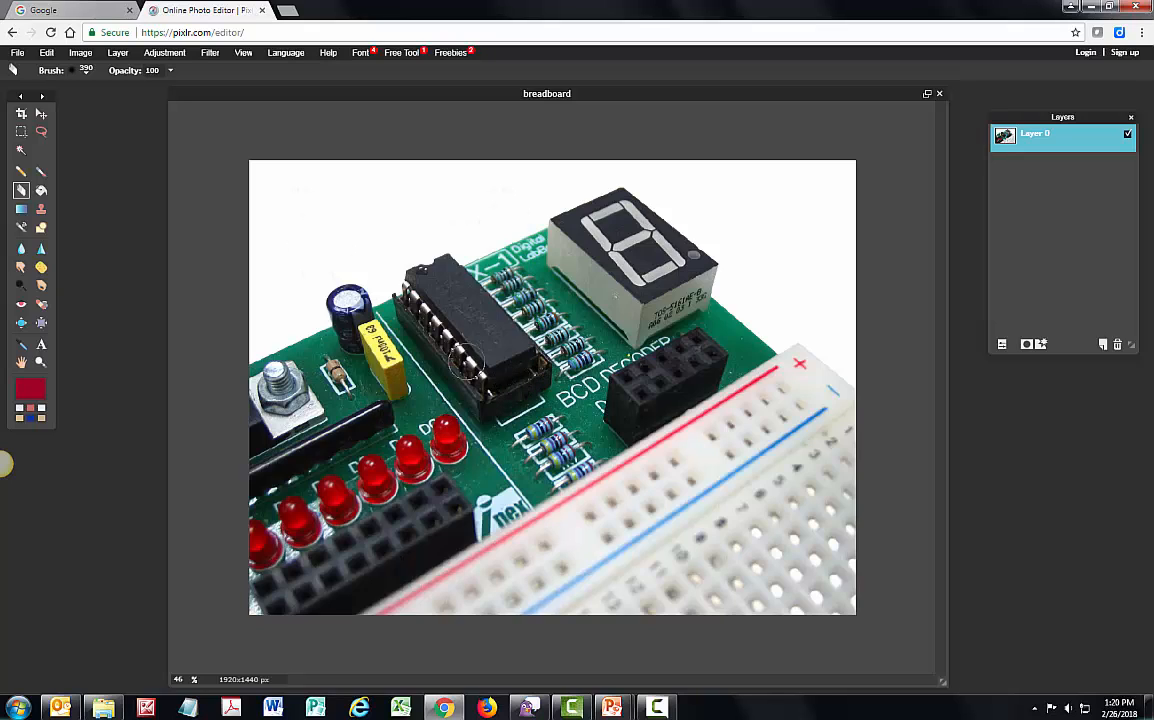
Try selecting the white background with the Wand tool at tolerance 21, and clear the selection.
left_click(21, 151)
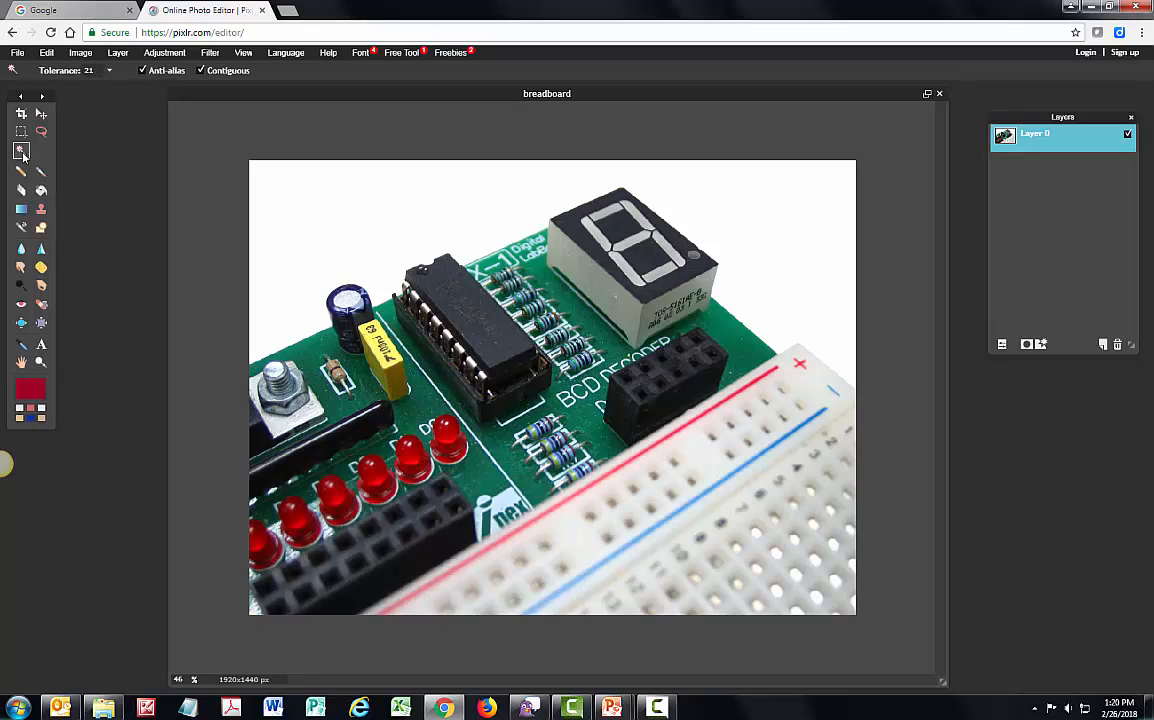
left_click(359, 202)
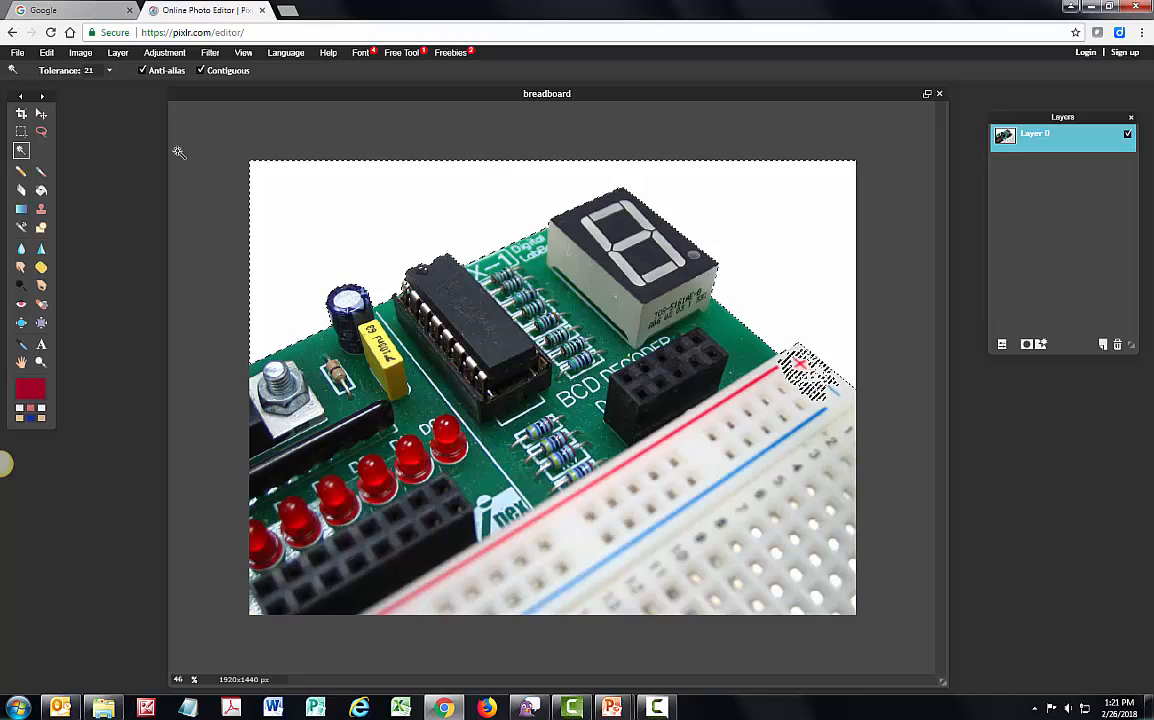
key("ctrl+d")
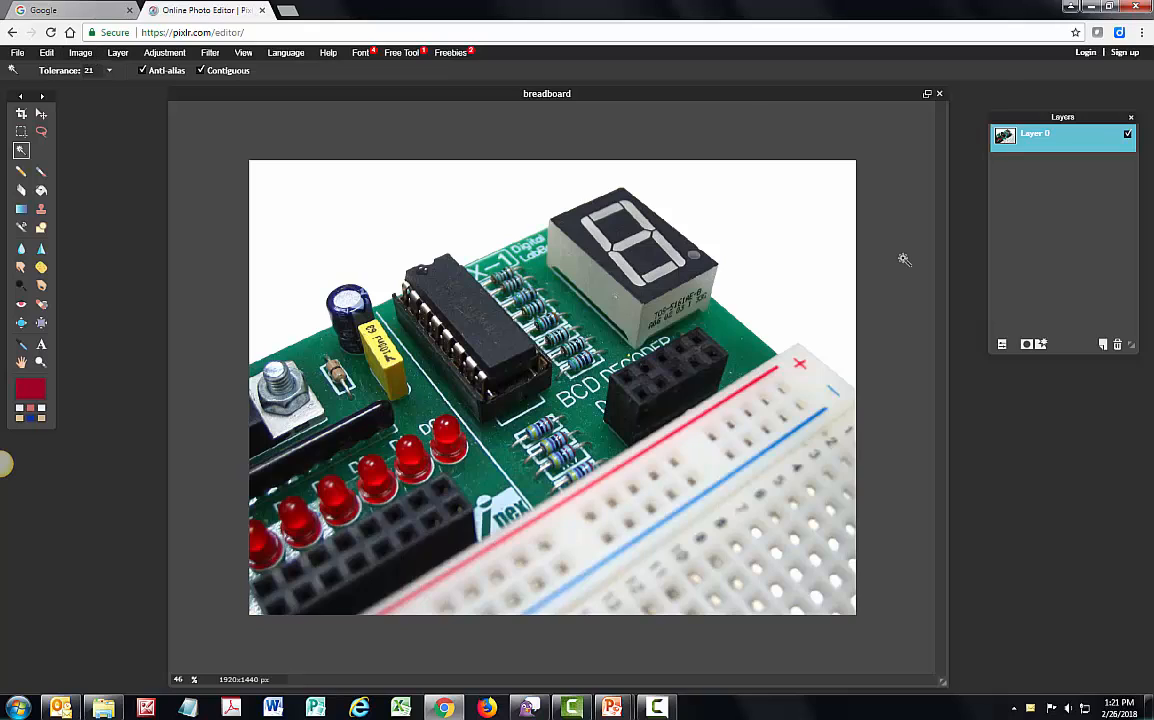
Try wand selections of the white background at a much higher tolerance and at tolerance 0, and clear the selection.
left_click(110, 71)
left_click_drag(48, 88, 91, 89)
left_click(325, 204)
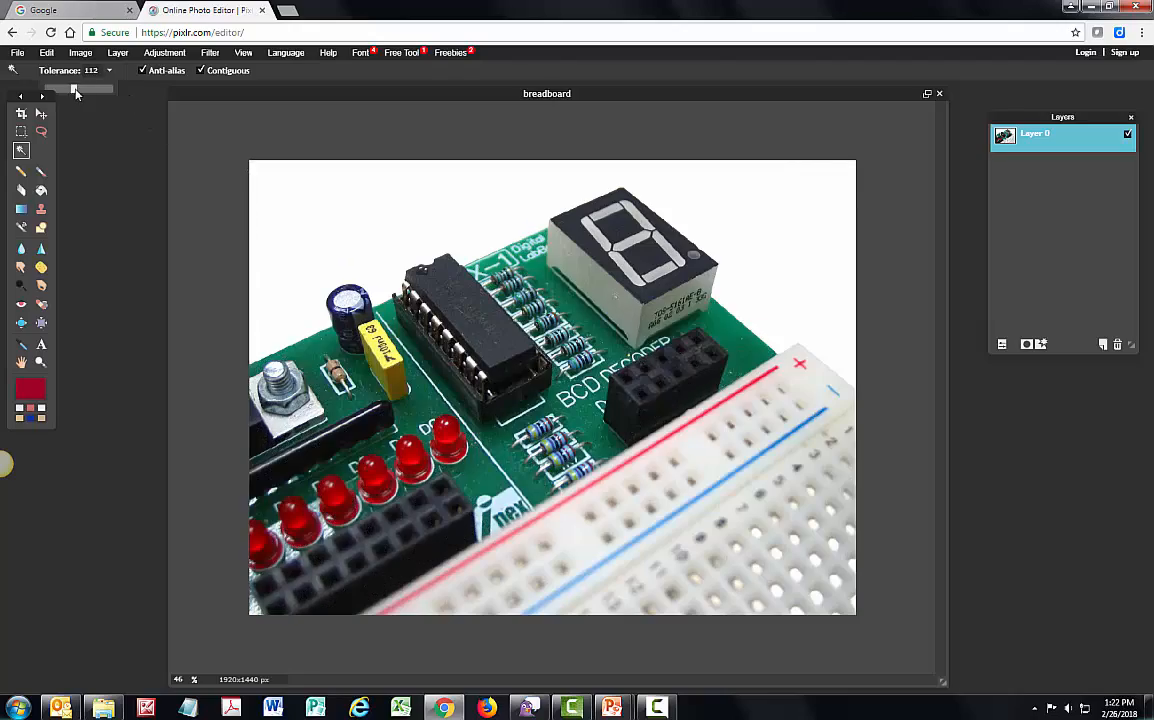
left_click_drag(75, 90, 42, 90)
left_click(326, 194)
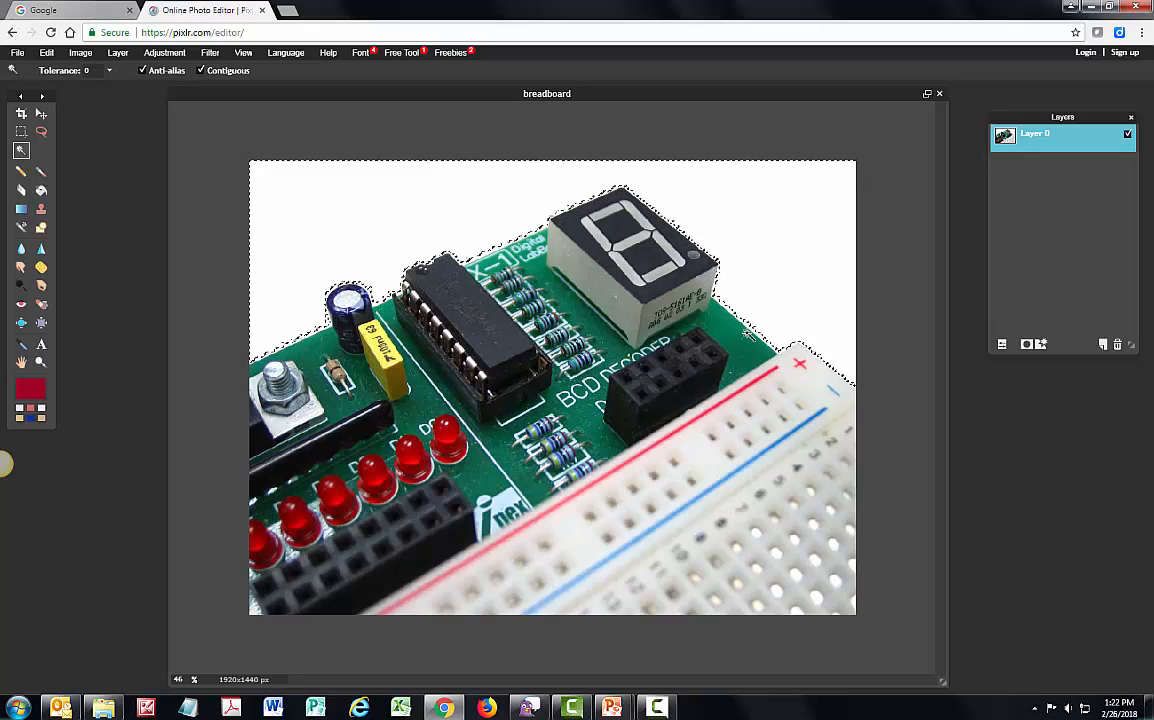
key("ctrl+d")
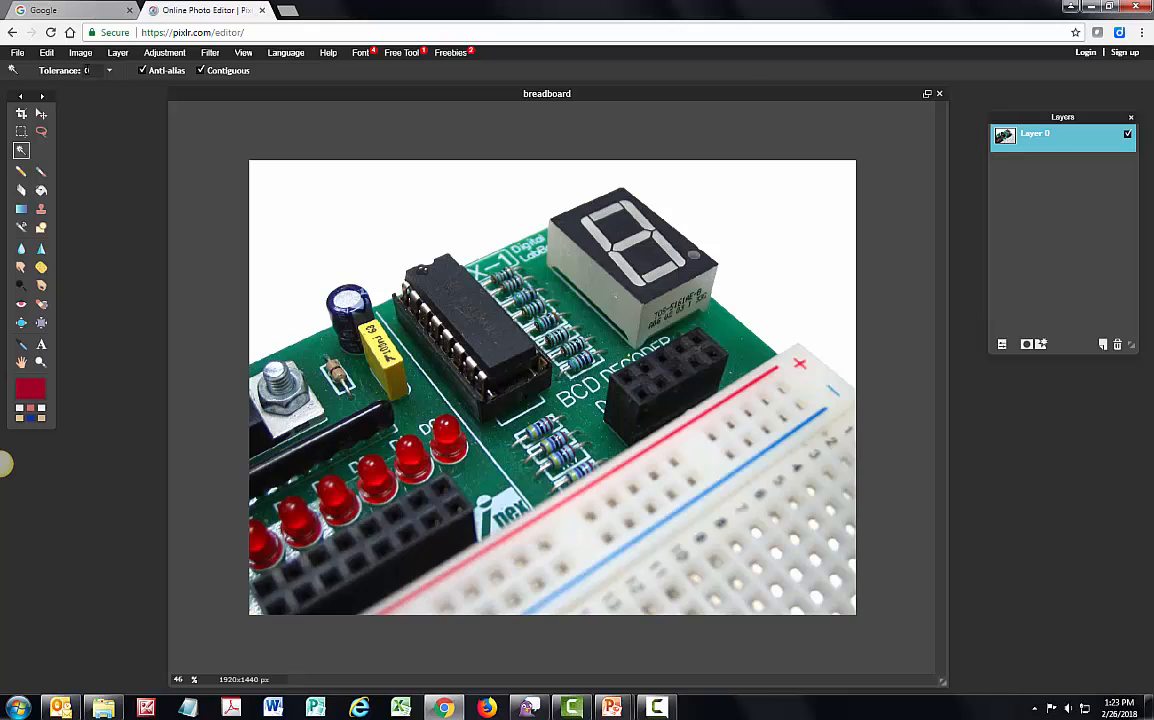
Select the white background with the Wand tool at tolerance 19, delete it, and clear the selection.
type("19")
left_click(302, 214)
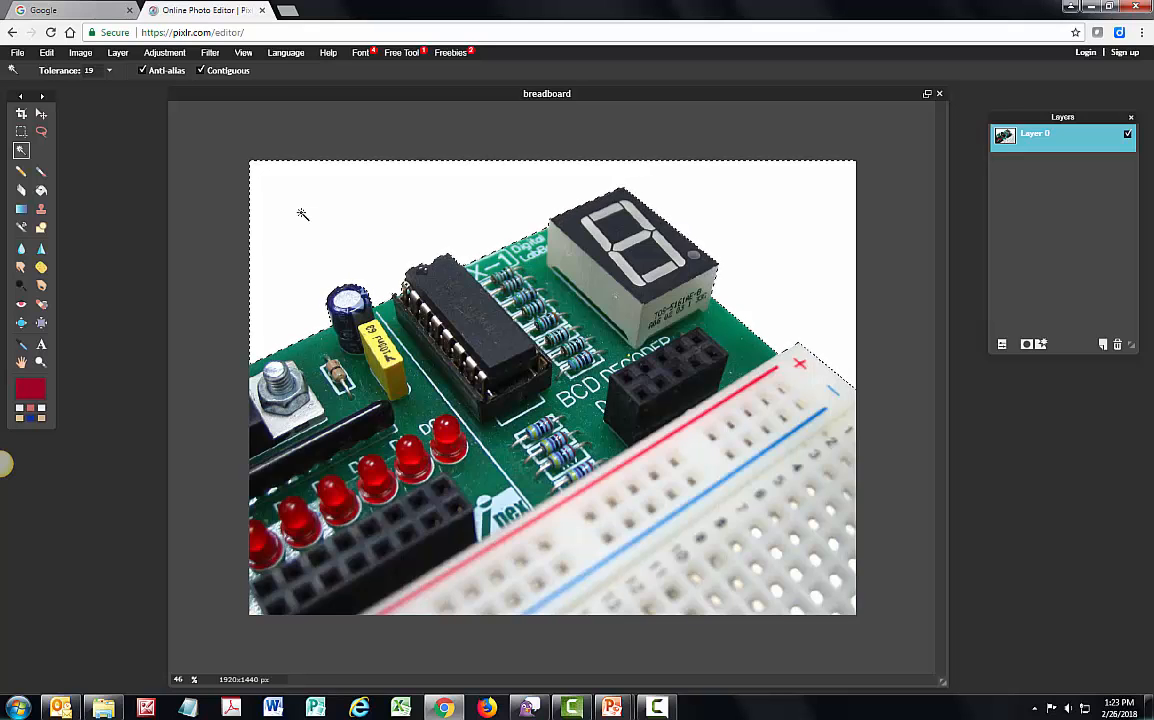
key("Delete")
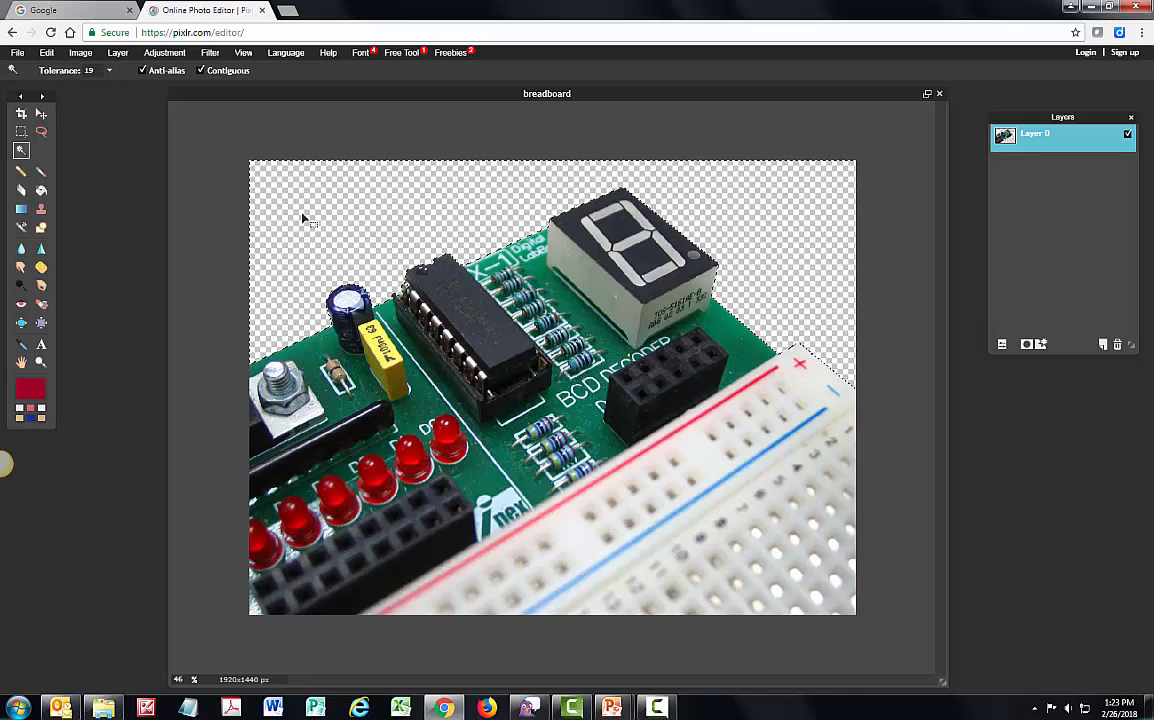
key("ctrl+d")
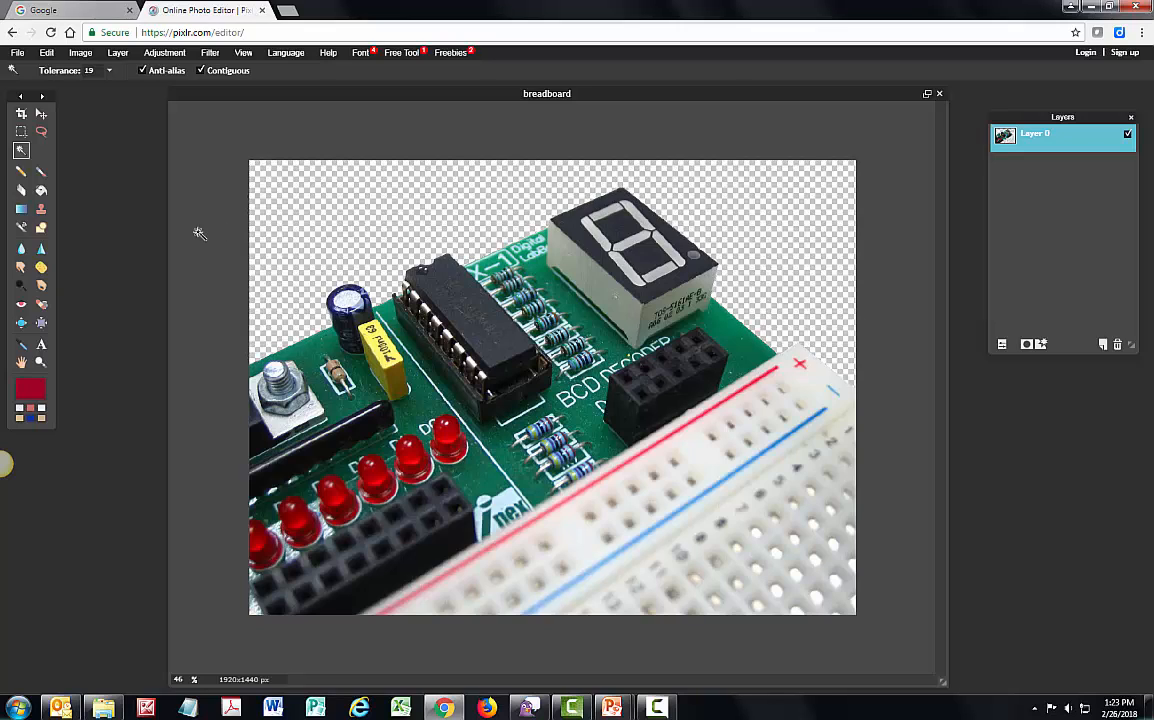
Compare the PNG and JPEG format previews in the save settings for the breadboard image, and leave the dialog.
left_click(17, 52)
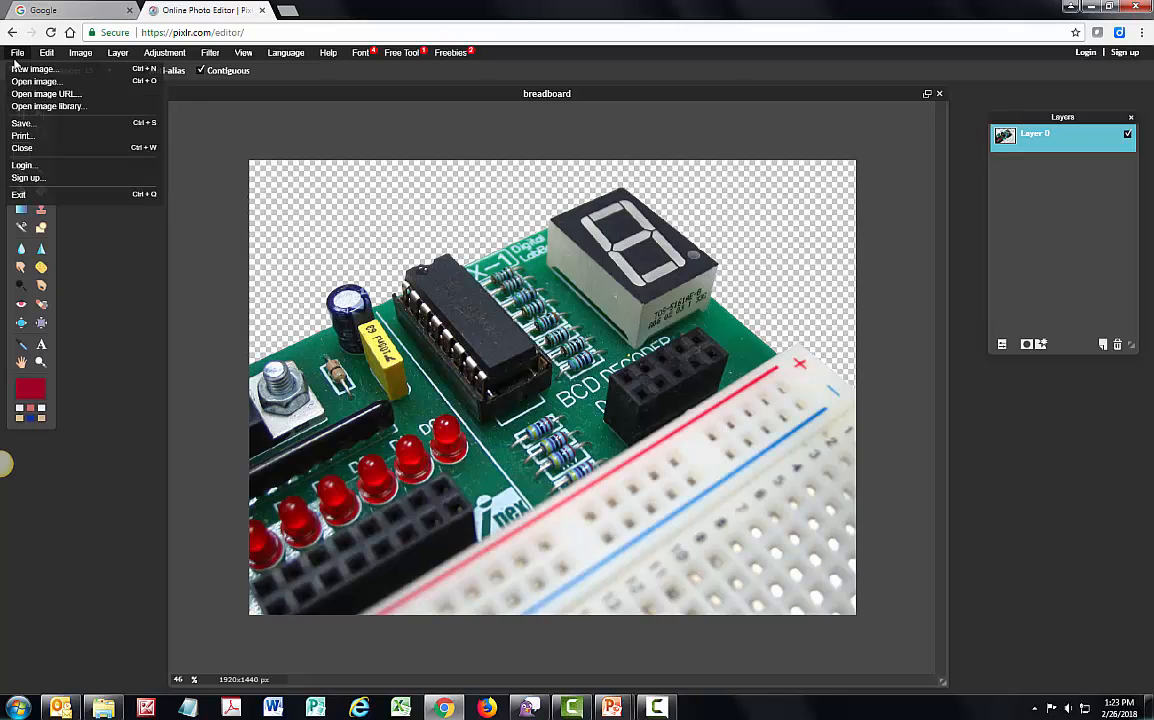
left_click(34, 123)
left_click(673, 328)
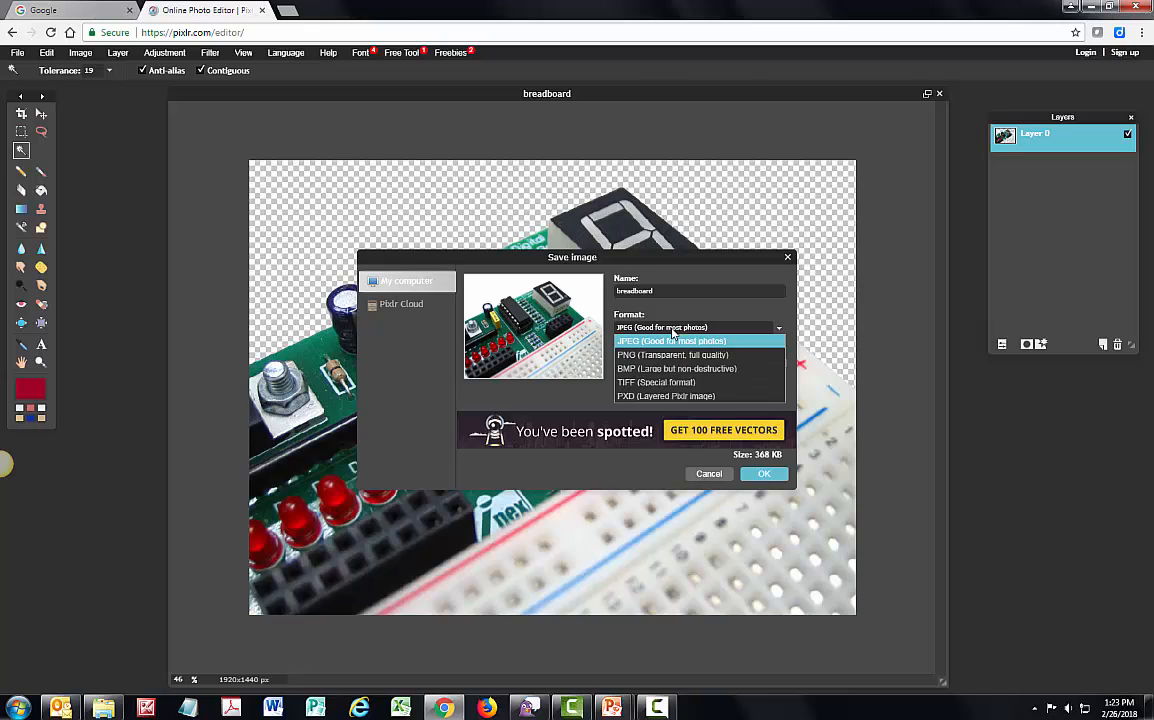
left_click(672, 355)
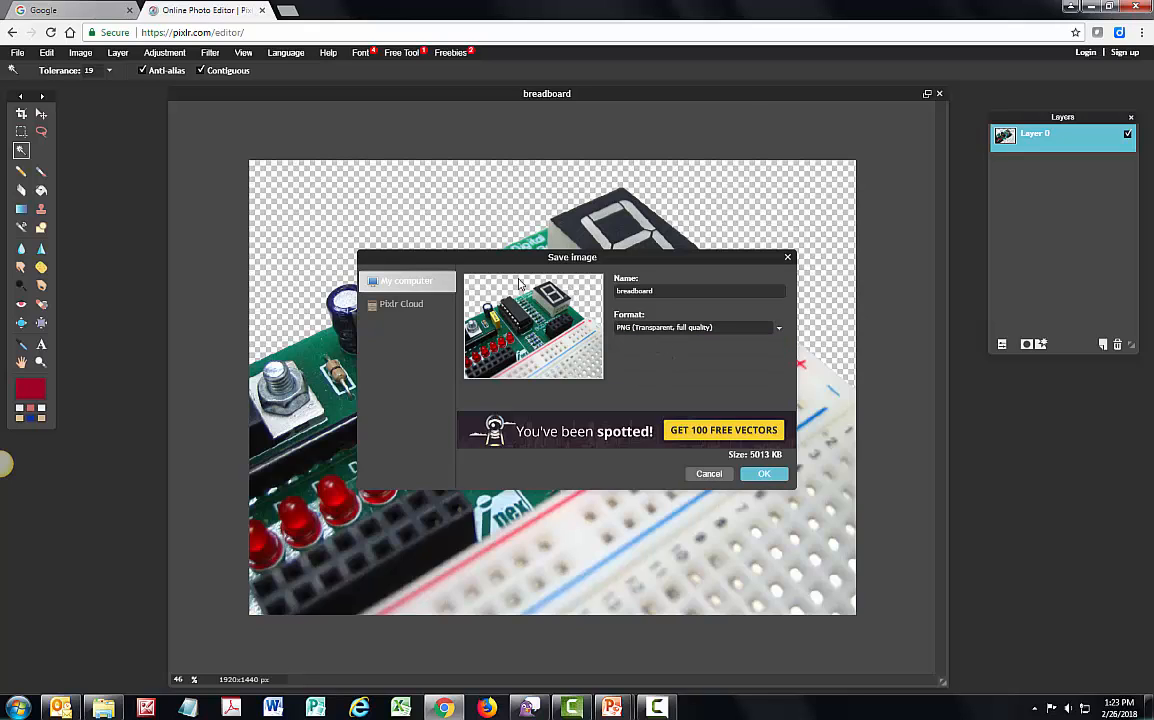
left_click(685, 328)
left_click(679, 342)
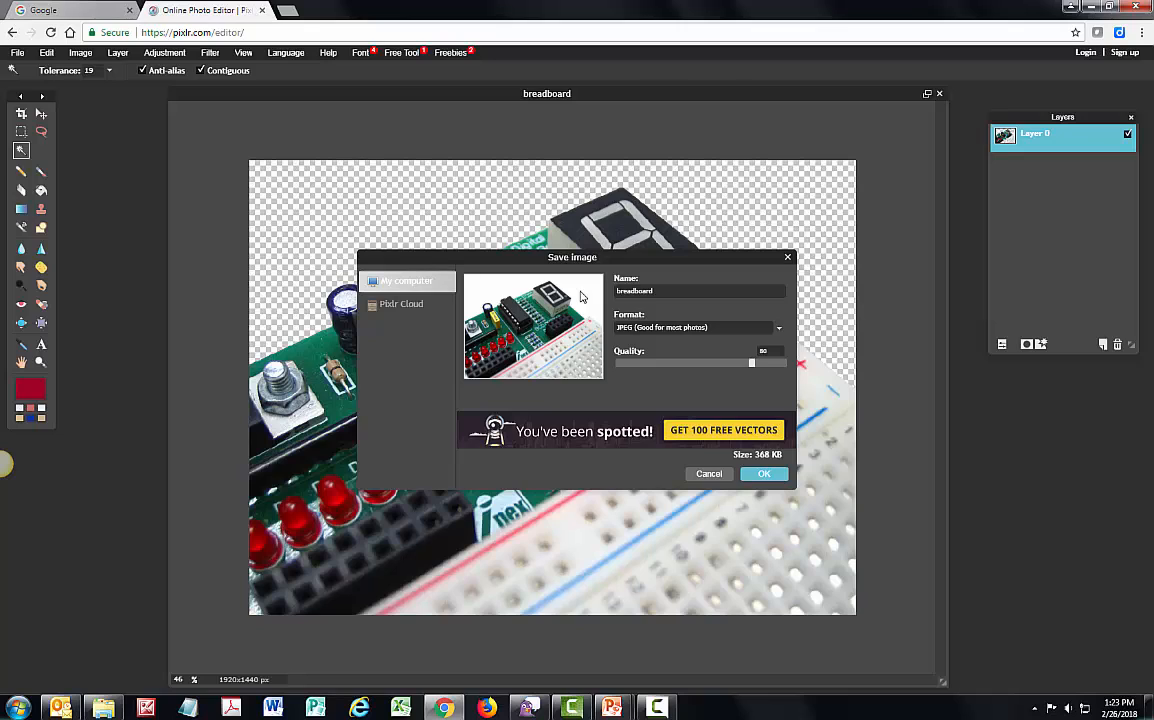
left_click(750, 474)
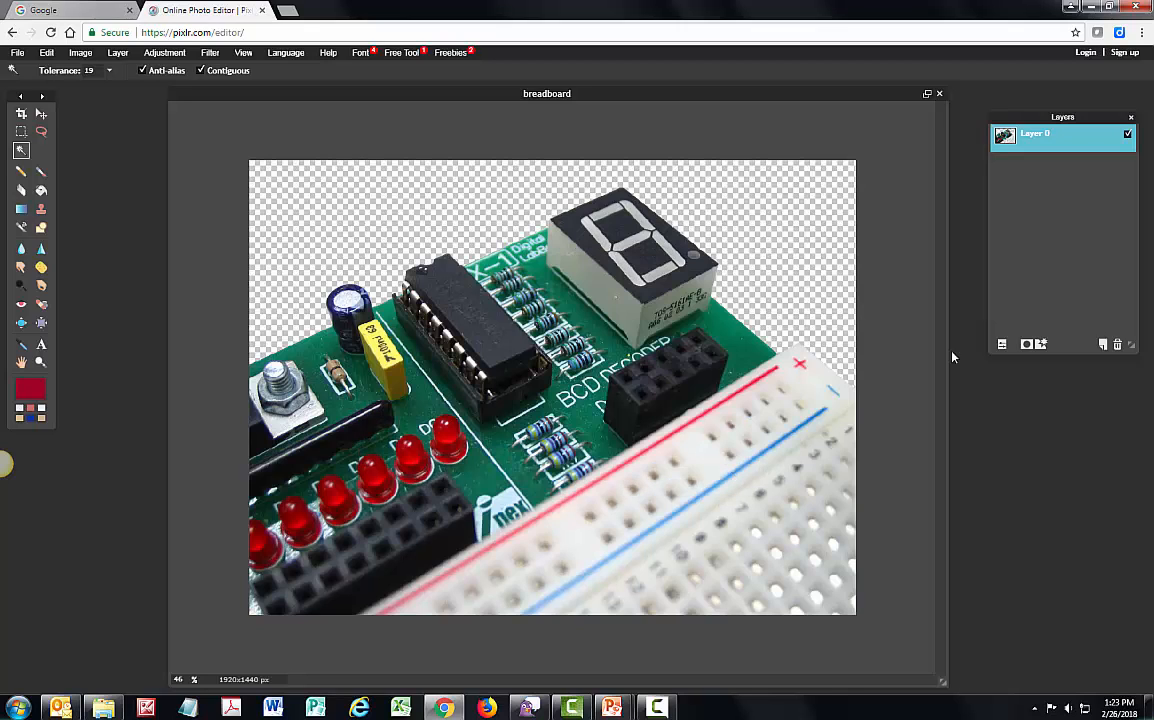
Close the breadboard image without saving and switch to the PowerPoint slide show, advancing it to the Overlays slide.
left_click(940, 95)
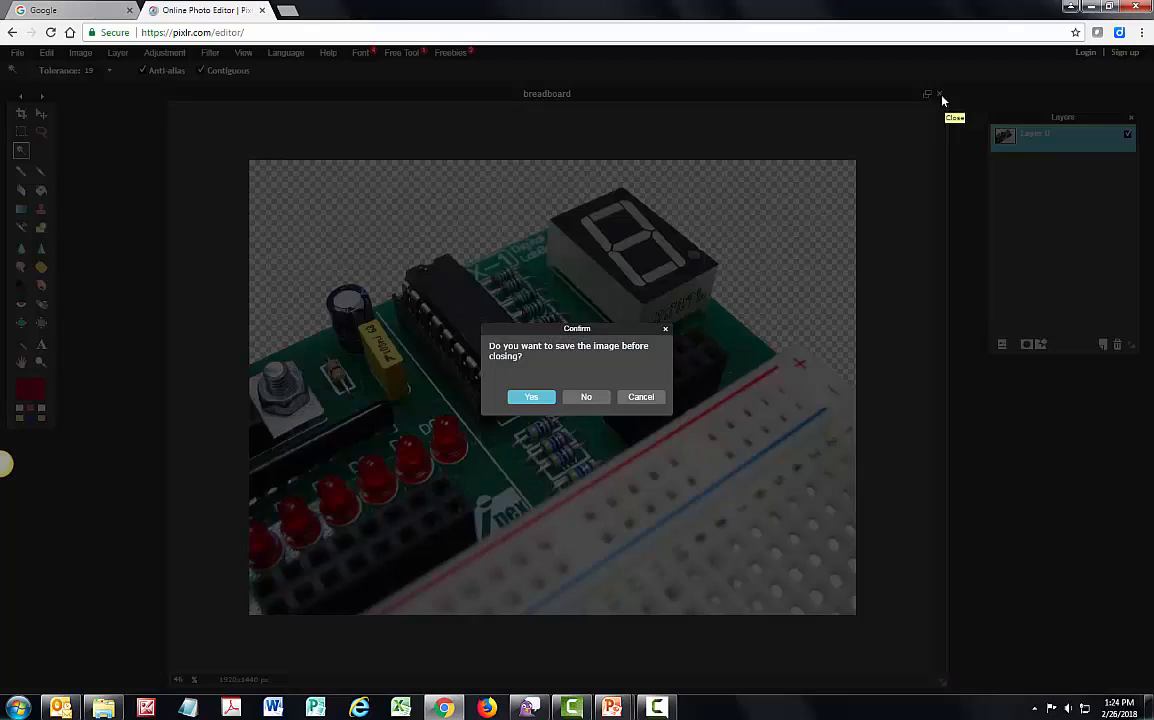
left_click(587, 397)
mouse_move(612, 706)
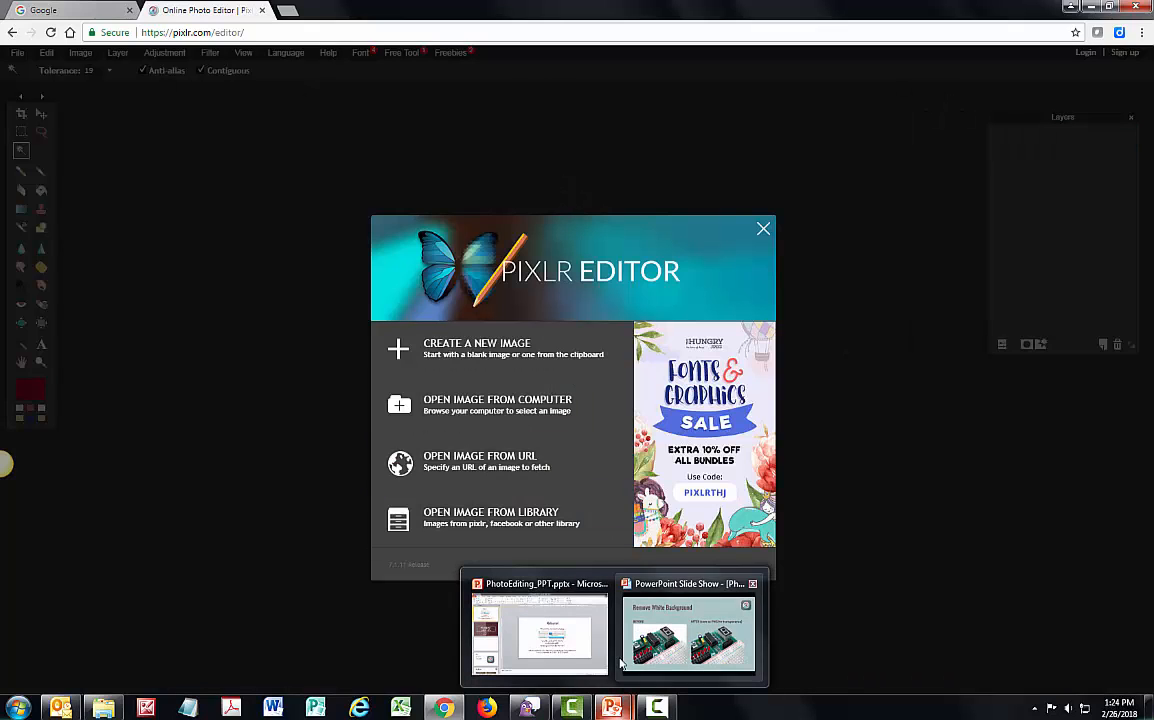
left_click(628, 655)
left_click(631, 661)
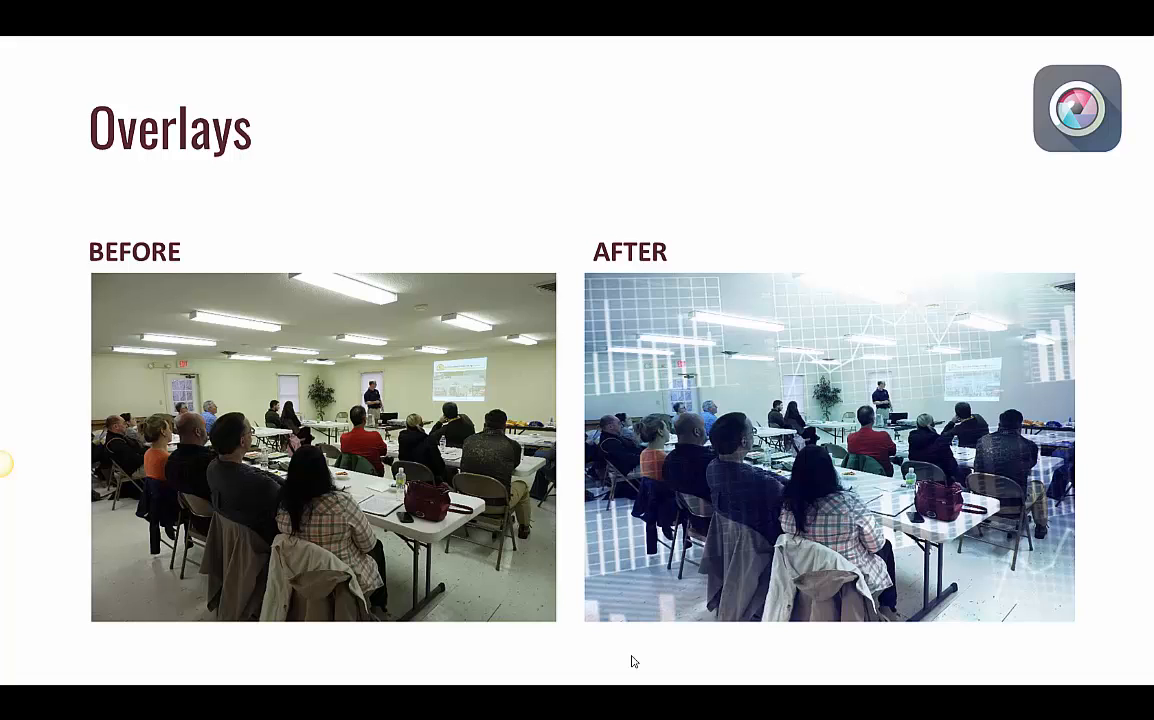
Return to the browser through the slide's Pixlr logo link, close the extra Pixlr home page tab, and open trainingsession.jpg from the computer.
left_click(1096, 155)
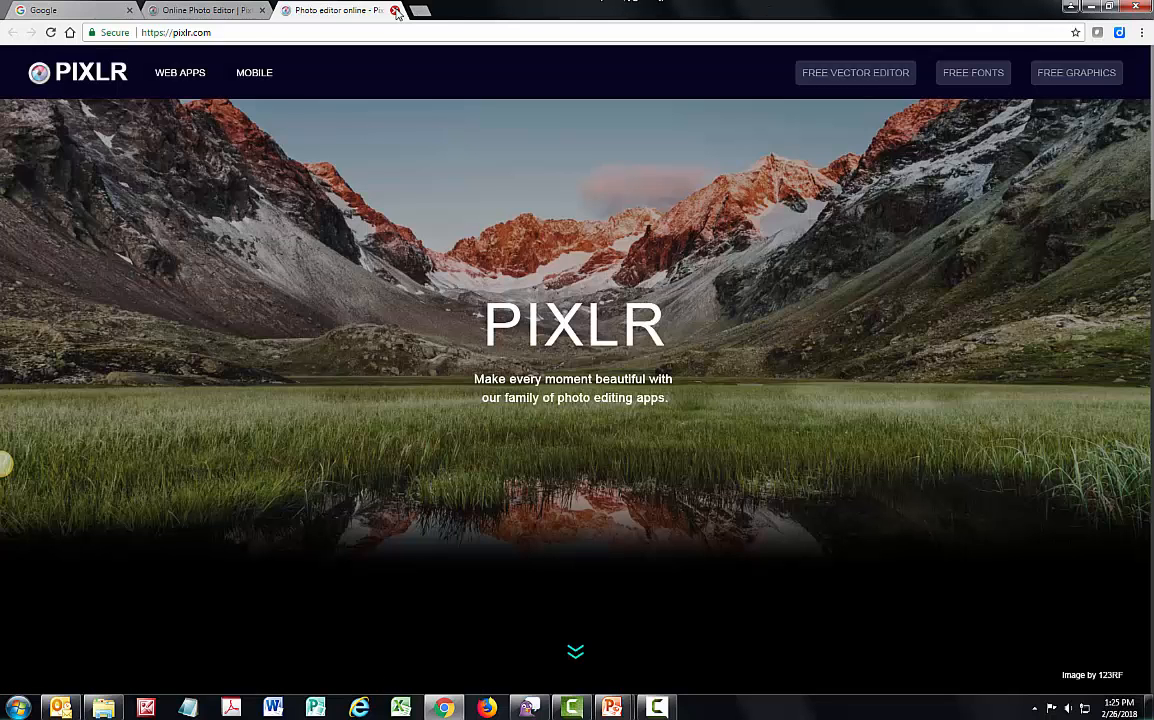
key("ctrl+w")
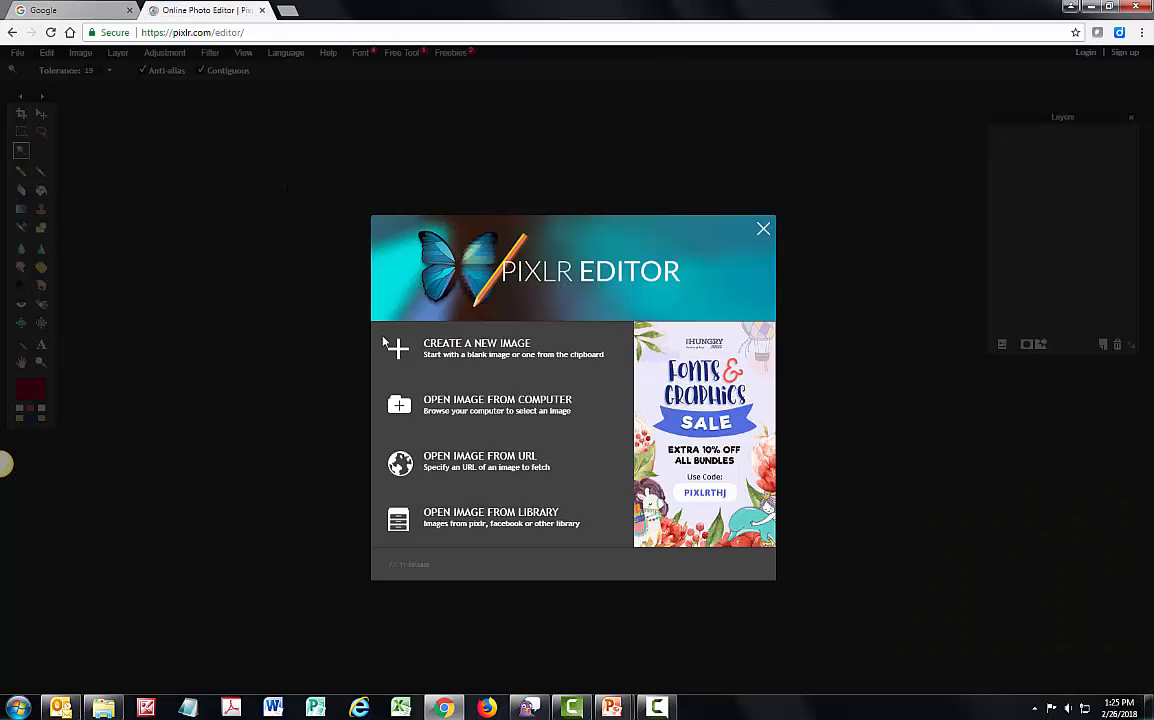
left_click(430, 400)
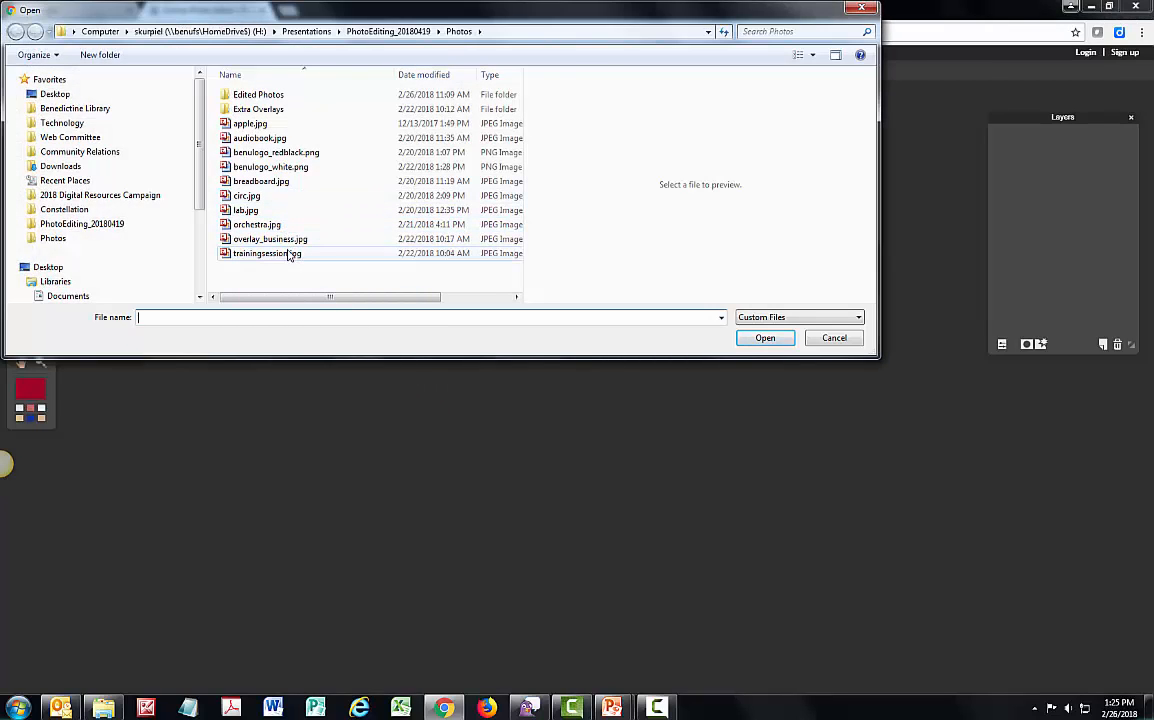
double_click(288, 254)
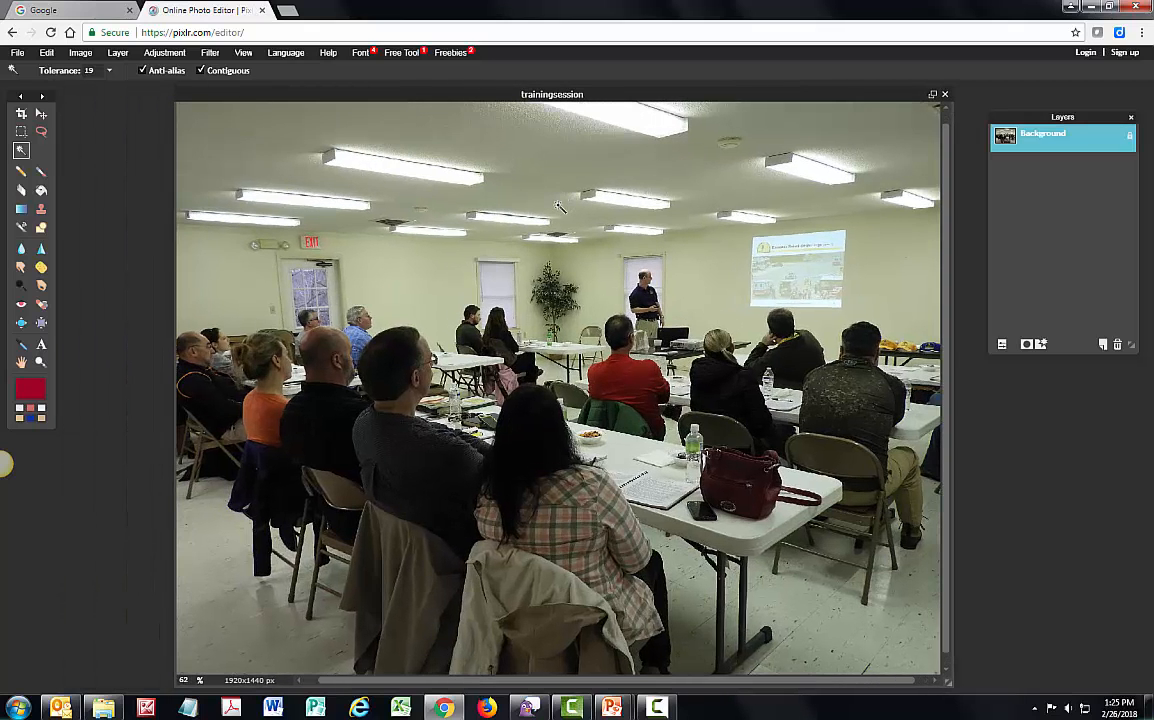
Give the training session photo a slightly bluer tone by raising the blue offset a little in Color Balance.
scroll(700, 220, "down", 1)
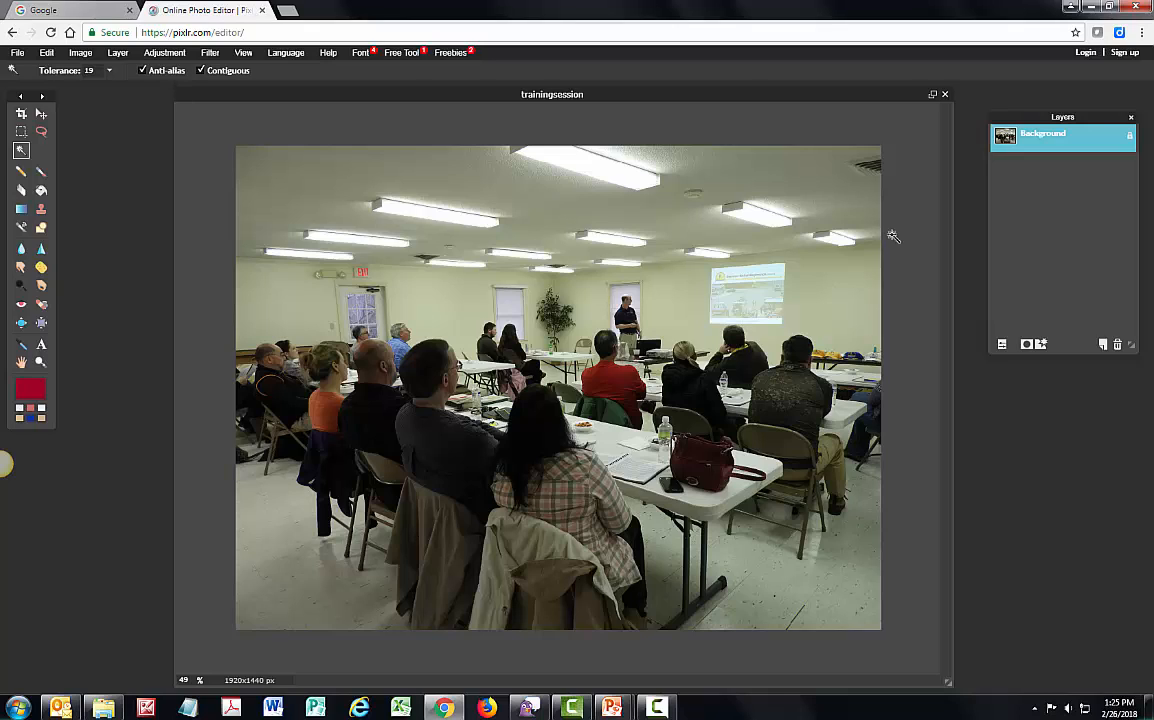
left_click(164, 54)
left_click(171, 94)
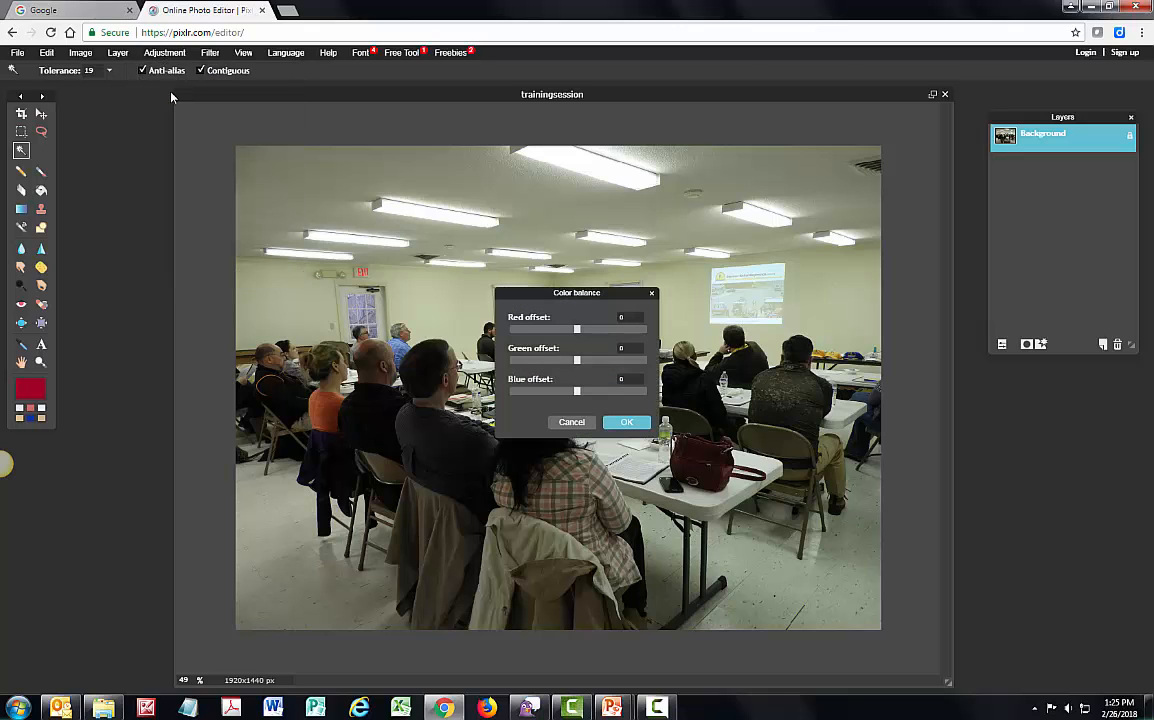
left_click_drag(522, 294, 827, 331)
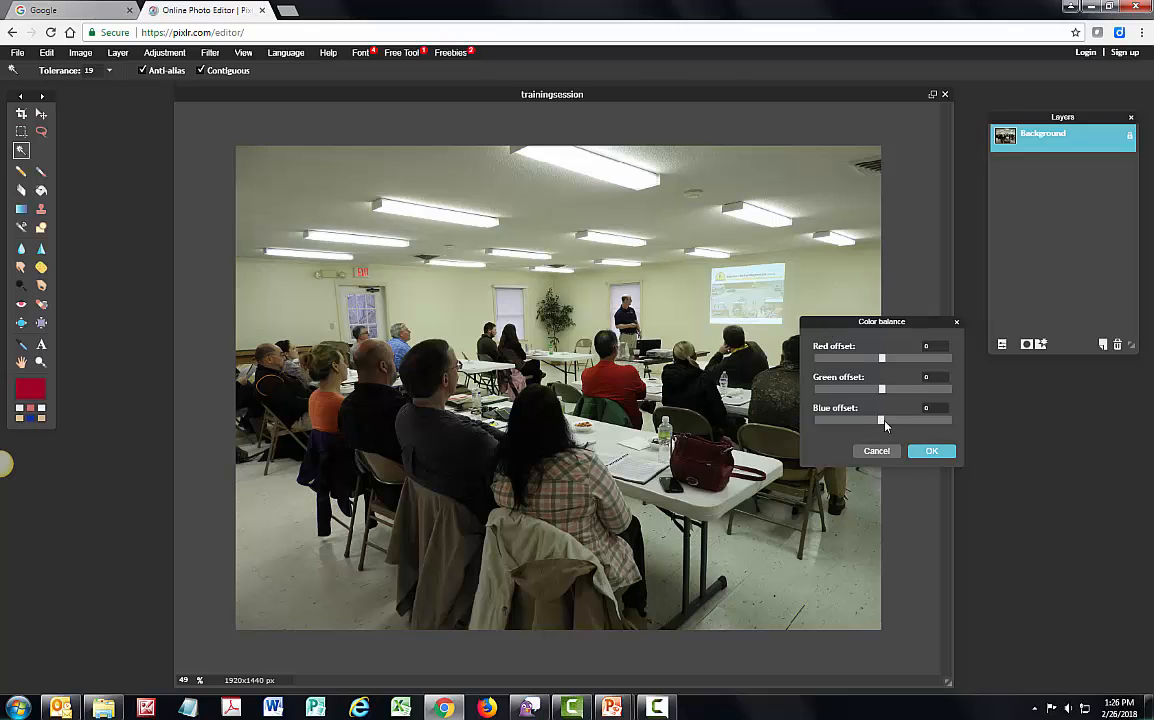
left_click_drag(882, 420, 892, 421)
left_click(923, 453)
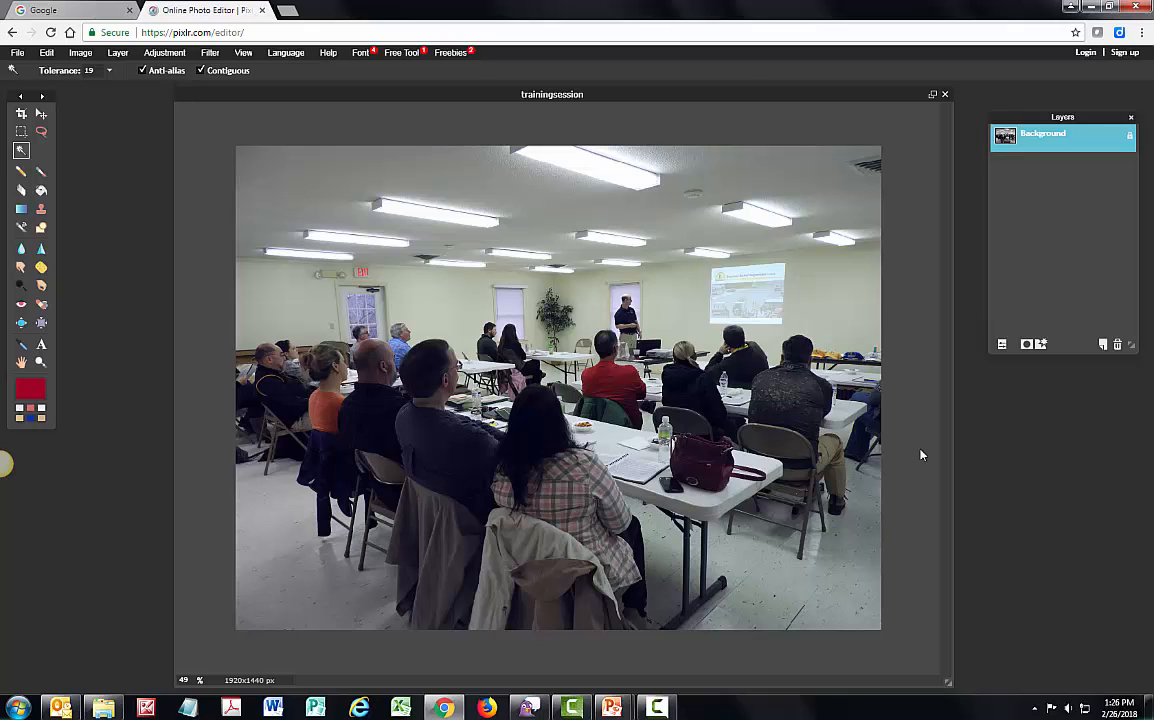
Add overlay_business.jpg from the Photos folder as a new layer above the training session photo.
left_click(117, 54)
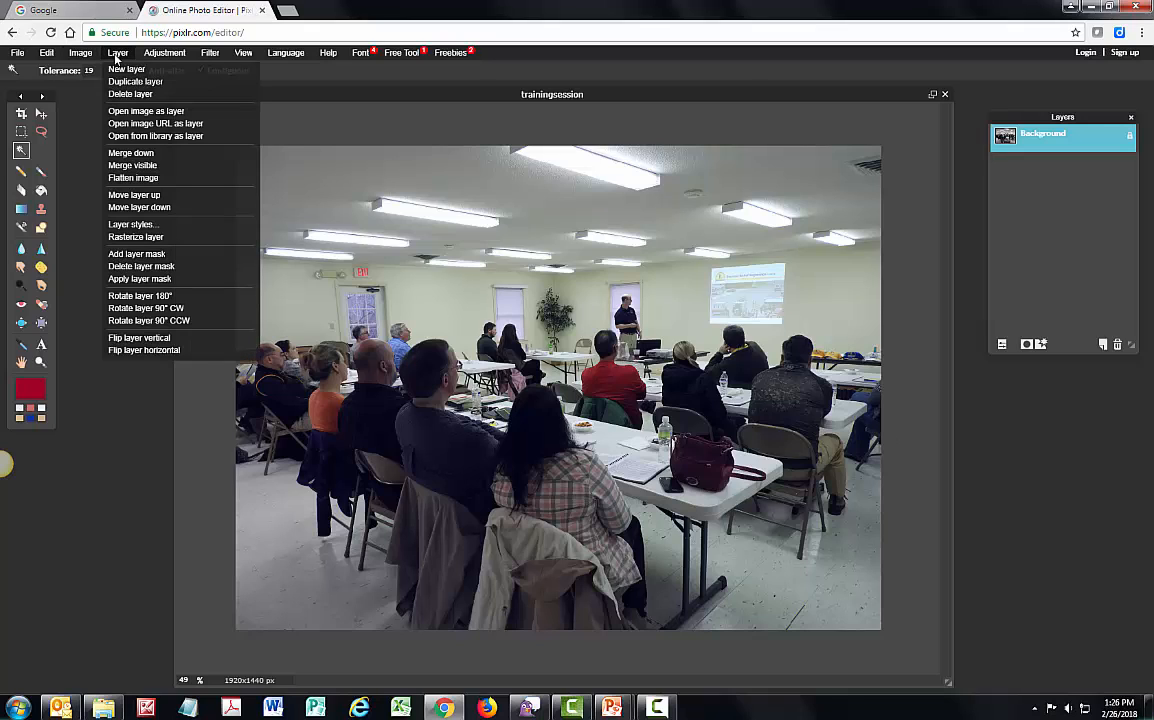
left_click(135, 111)
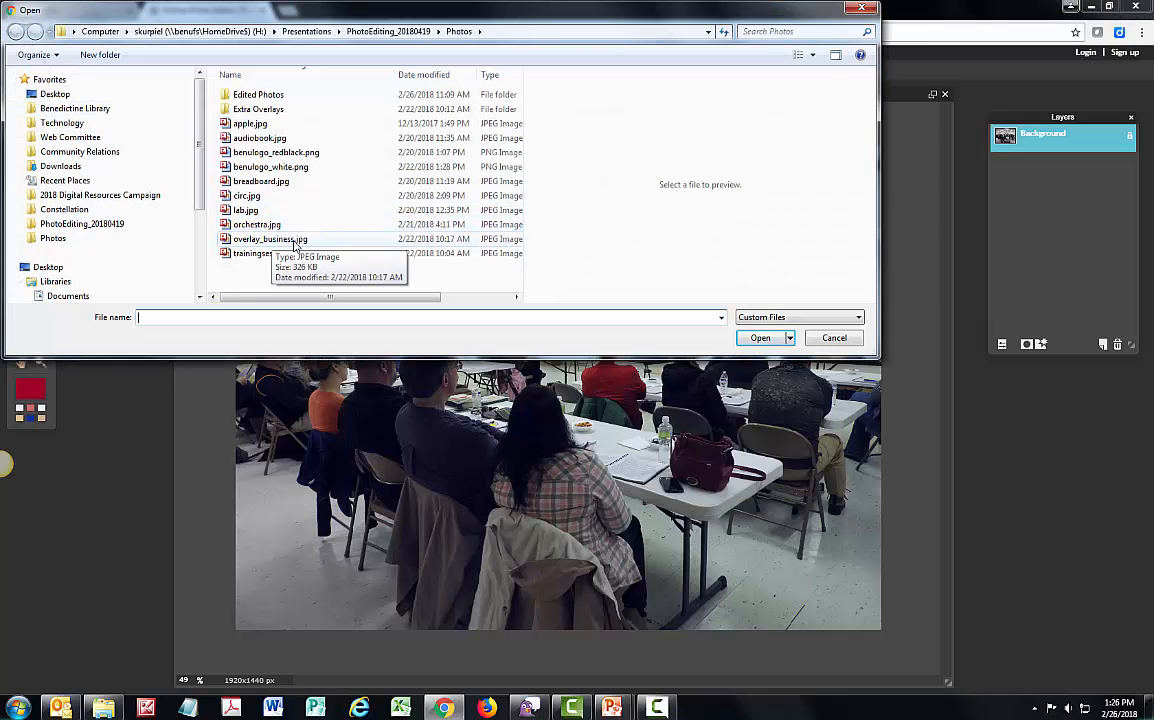
double_click(268, 239)
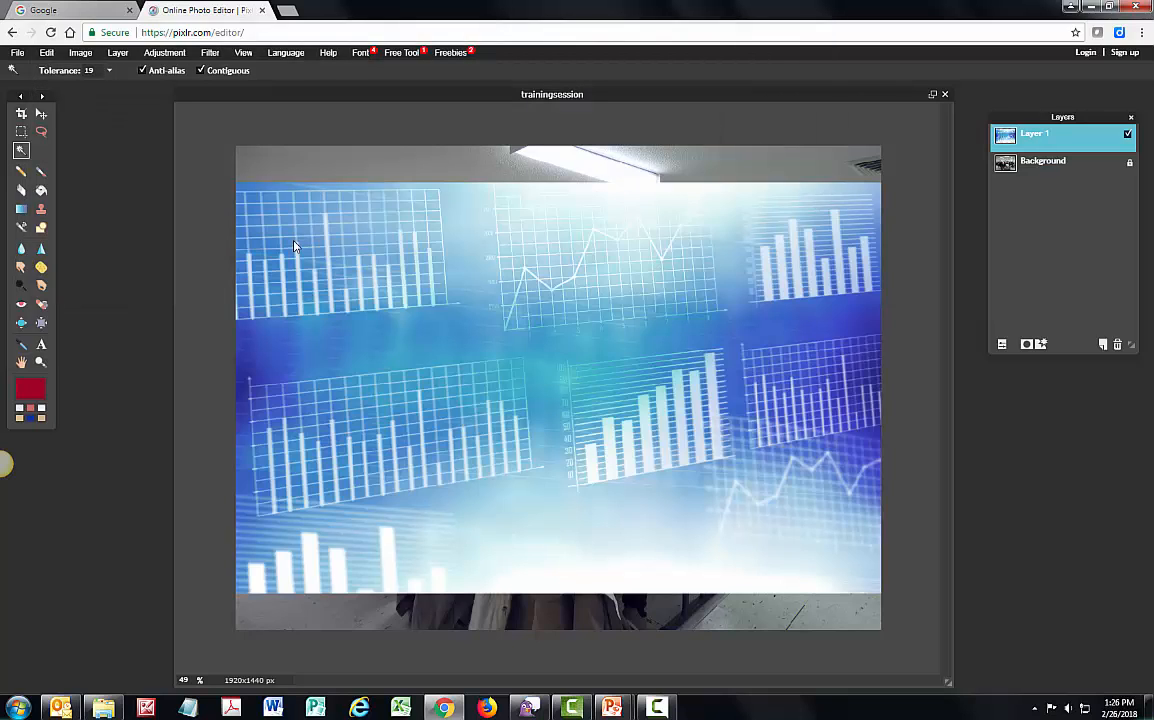
Reposition the business chart layer over the training session photo with the Move tool.
left_click(41, 114)
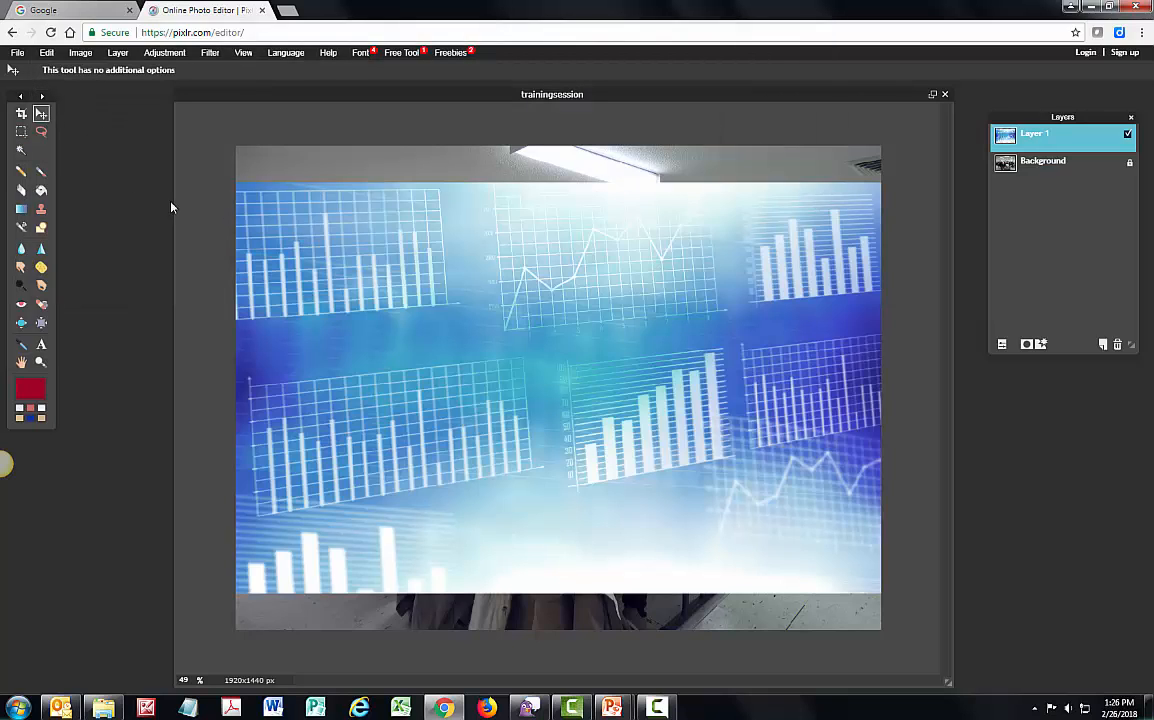
left_click_drag(526, 346, 428, 303)
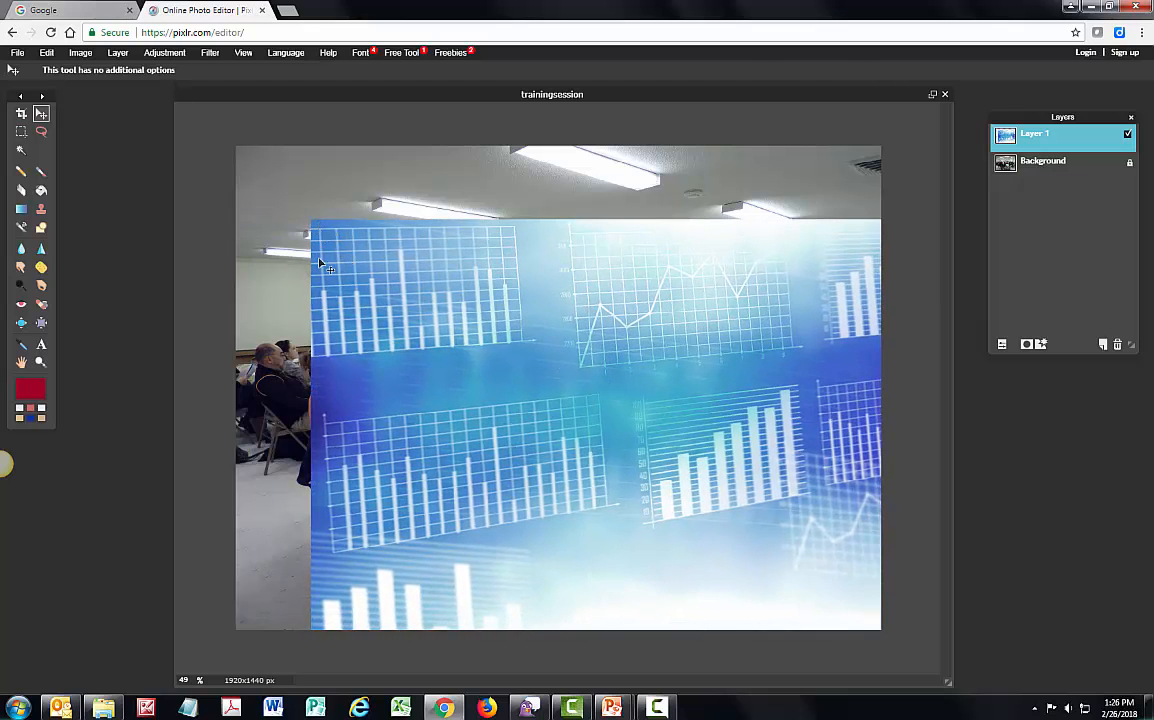
left_click_drag(300, 244, 286, 215)
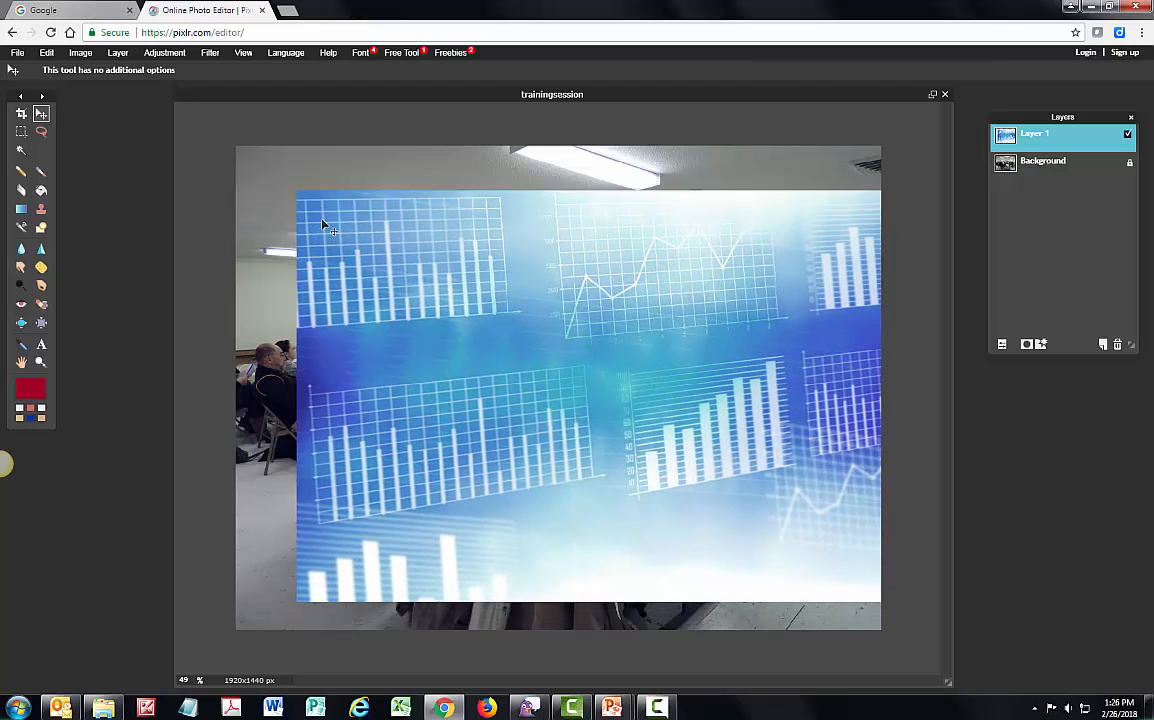
left_click_drag(437, 332, 393, 317)
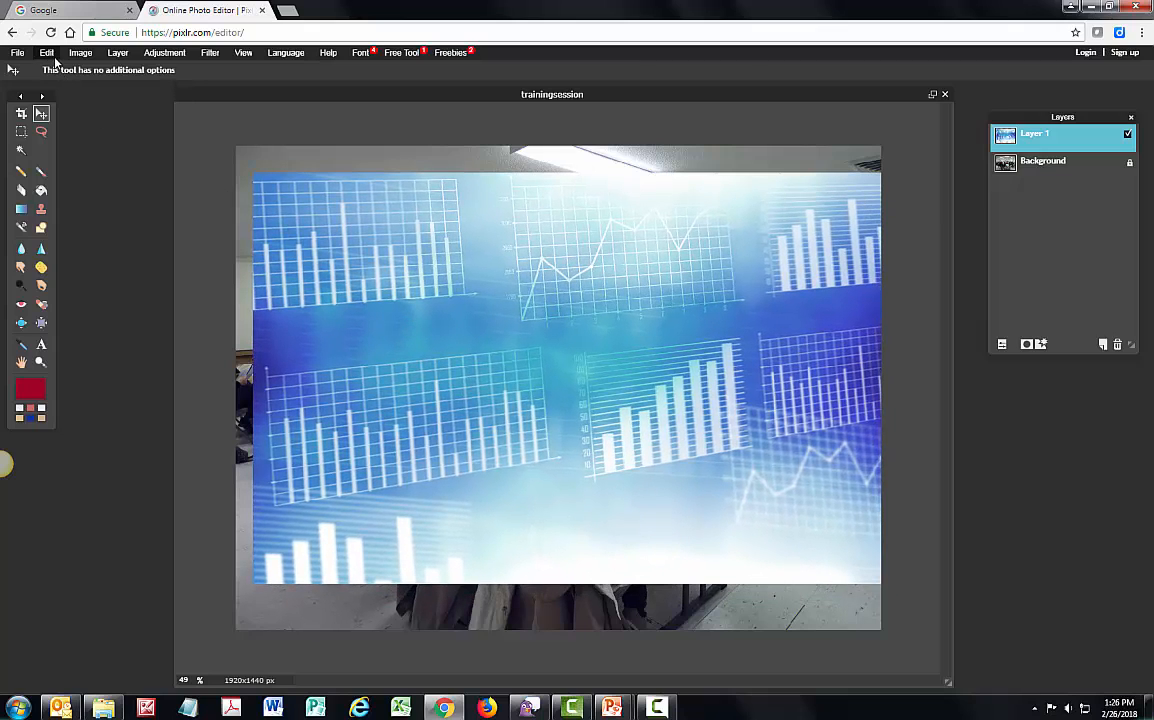
Enlarge the business chart layer with a free transform and position it to cover the whole photo, applying the change.
left_click(47, 52)
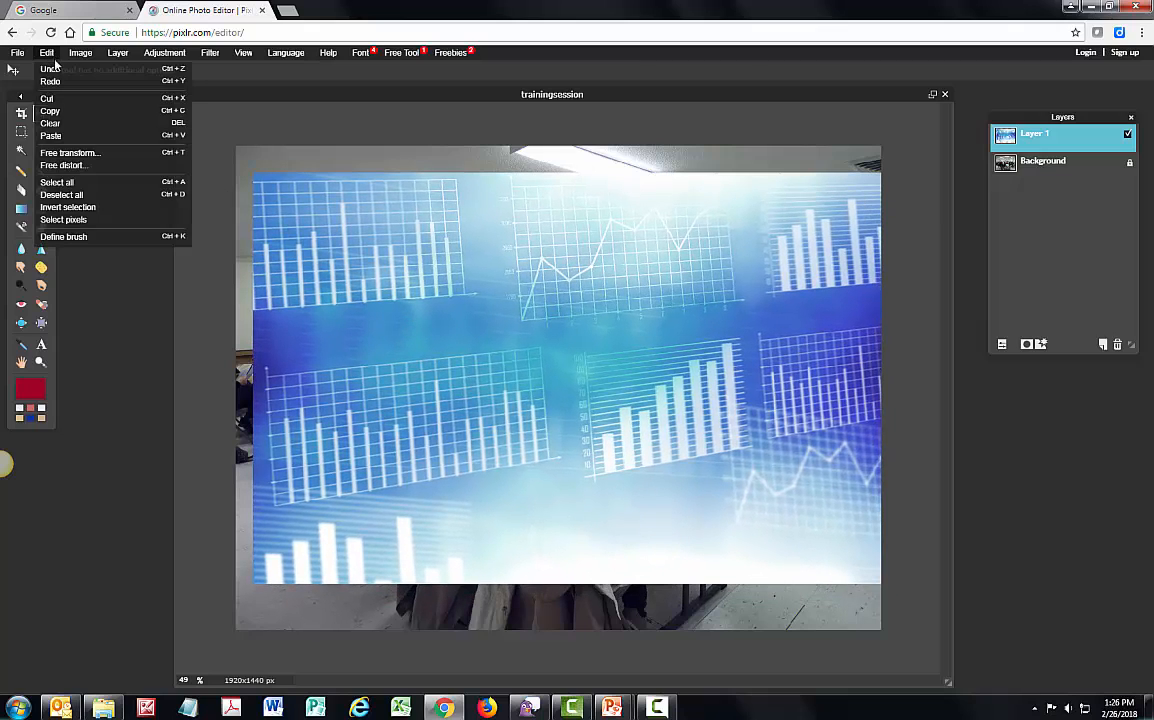
left_click(90, 162)
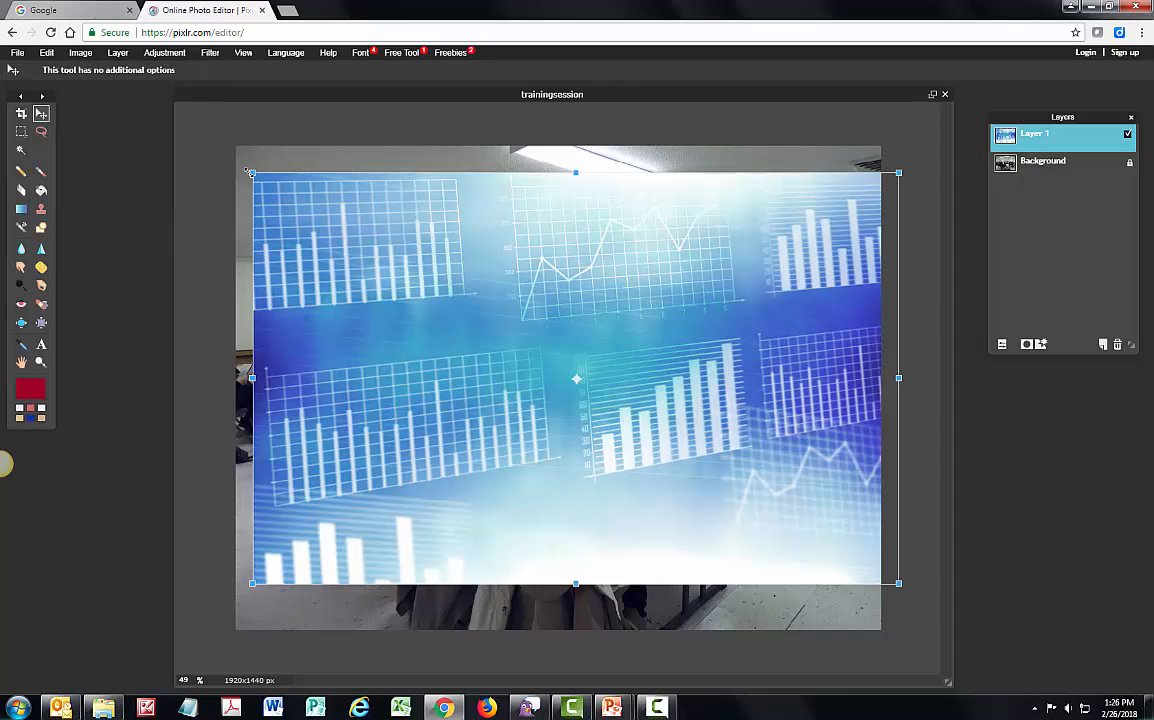
left_click_drag(249, 172, 170, 120)
left_click_drag(320, 210, 301, 221)
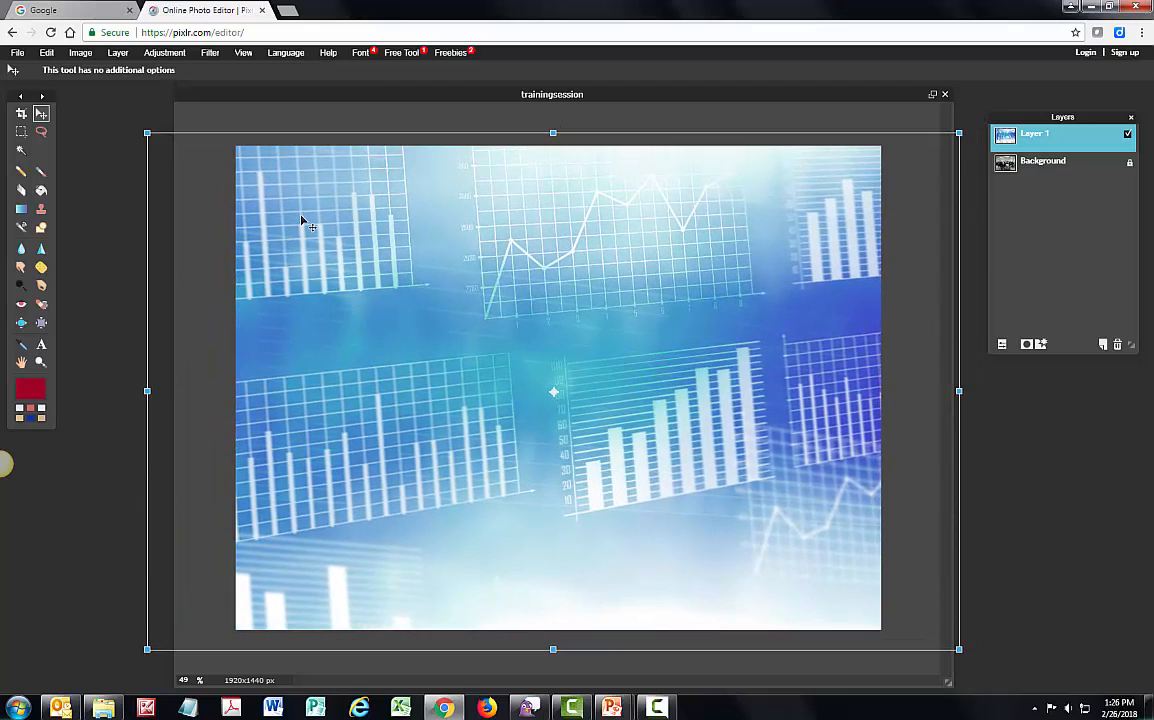
left_click(80, 244)
left_click(544, 397)
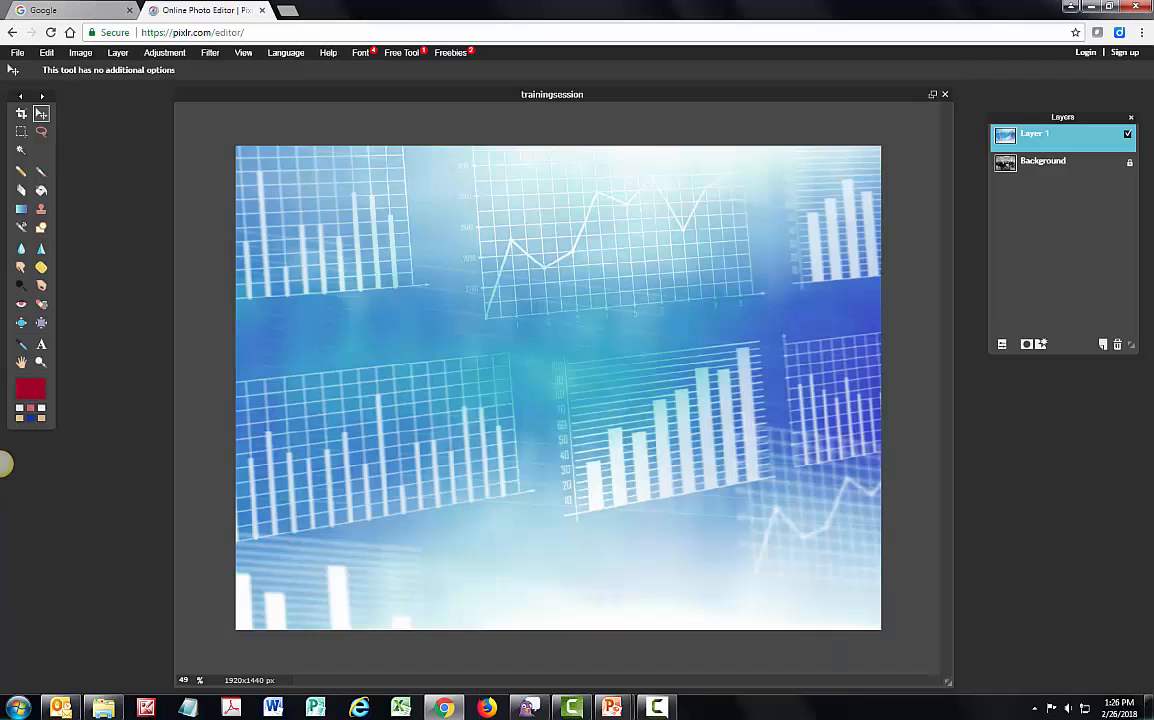
Set the business chart layer's blend mode to Overlay, keeping its opacity at 100.
left_click(1003, 345)
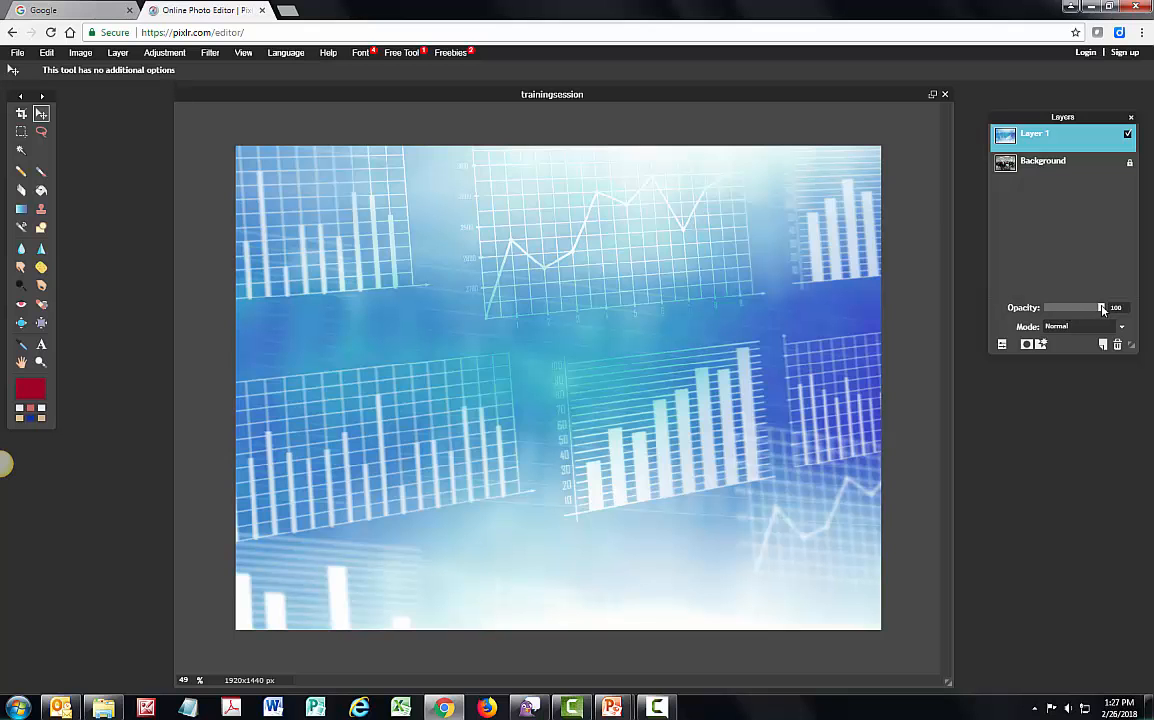
mouse_move(1103, 309)
left_mouse_down()
mouse_move(1075, 310)
mouse_move(1108, 312)
left_mouse_up()
left_click(1117, 328)
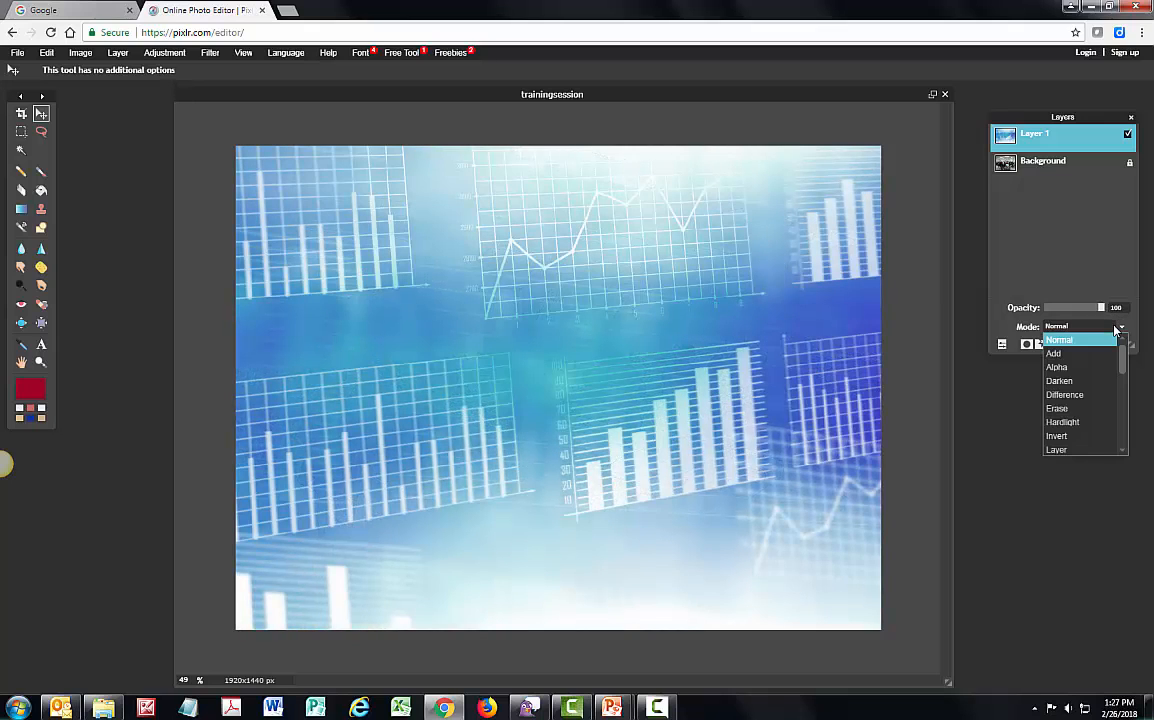
left_click_drag(1124, 358, 1131, 413)
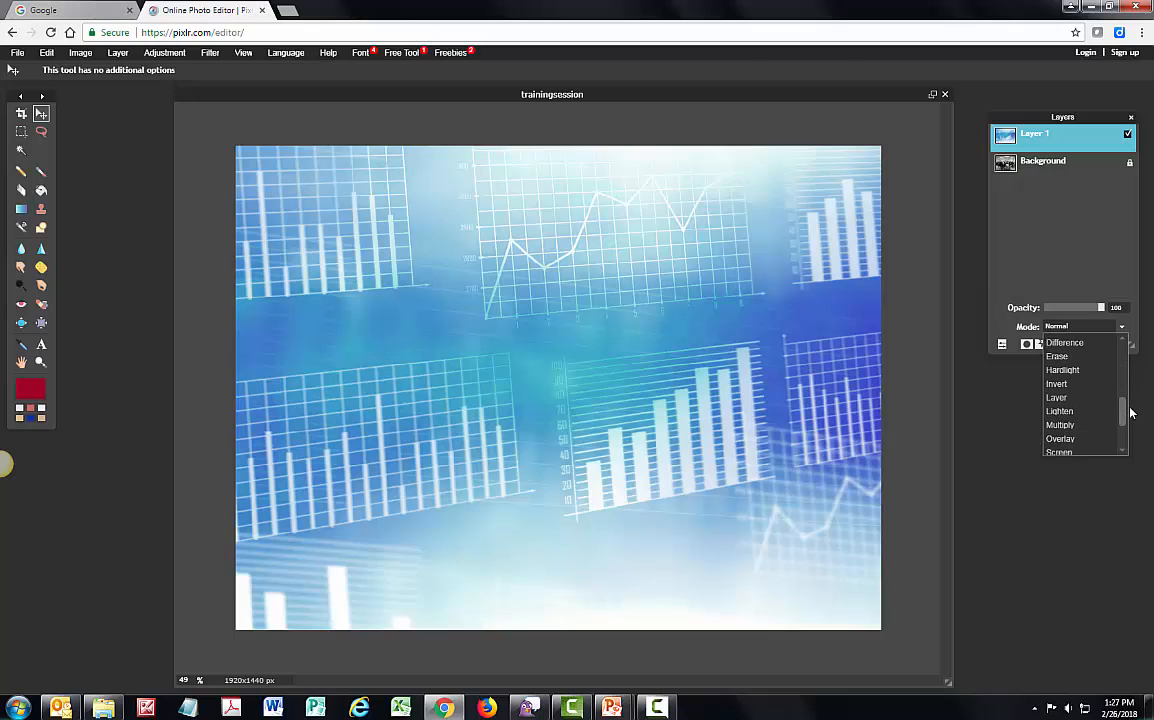
left_click(1108, 439)
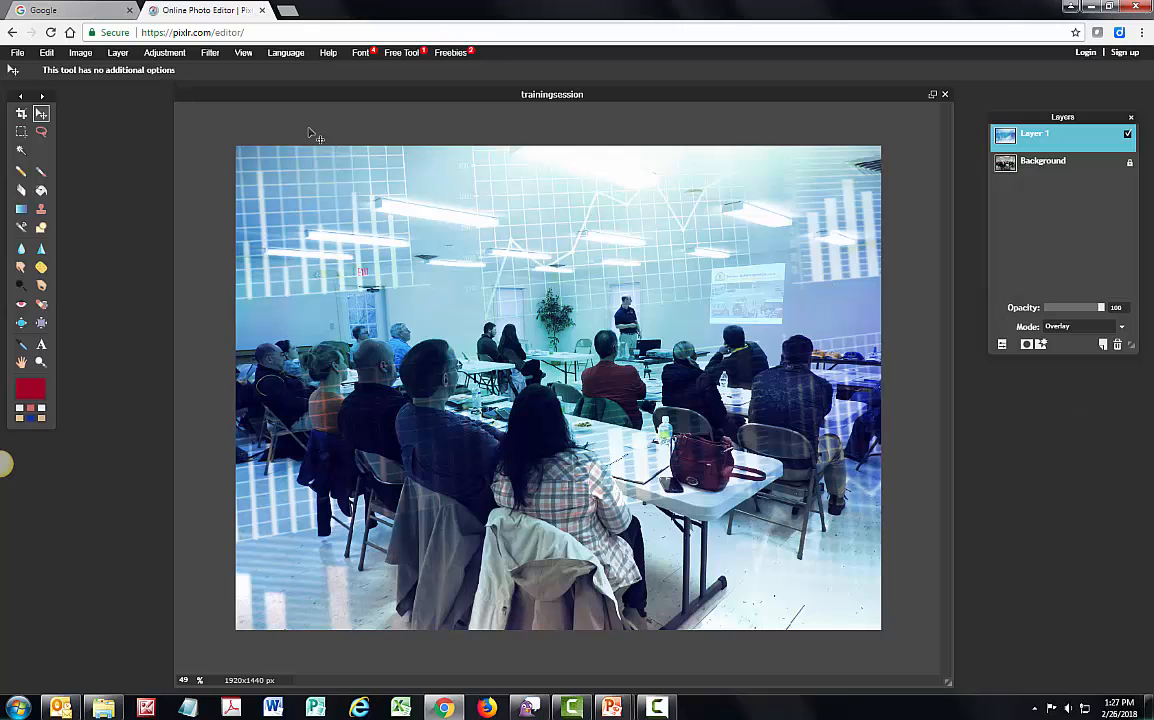
Lower the business chart layer's saturation to -53 with Hue & Saturation.
left_click(166, 54)
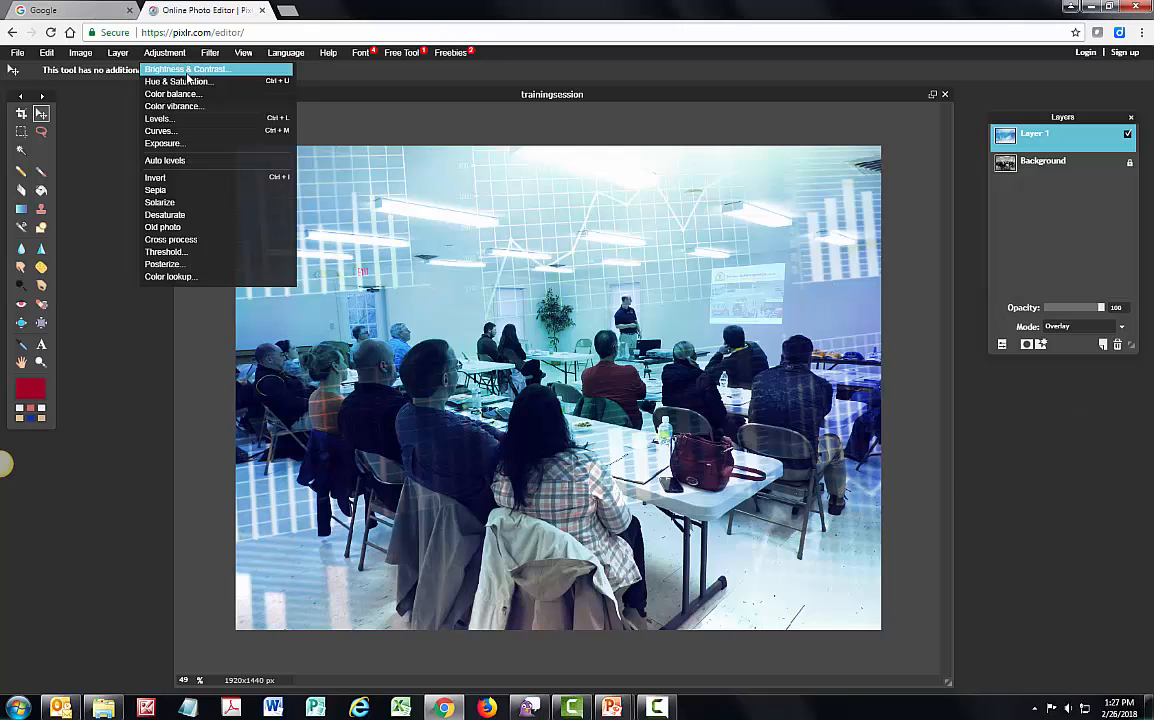
left_click(175, 81)
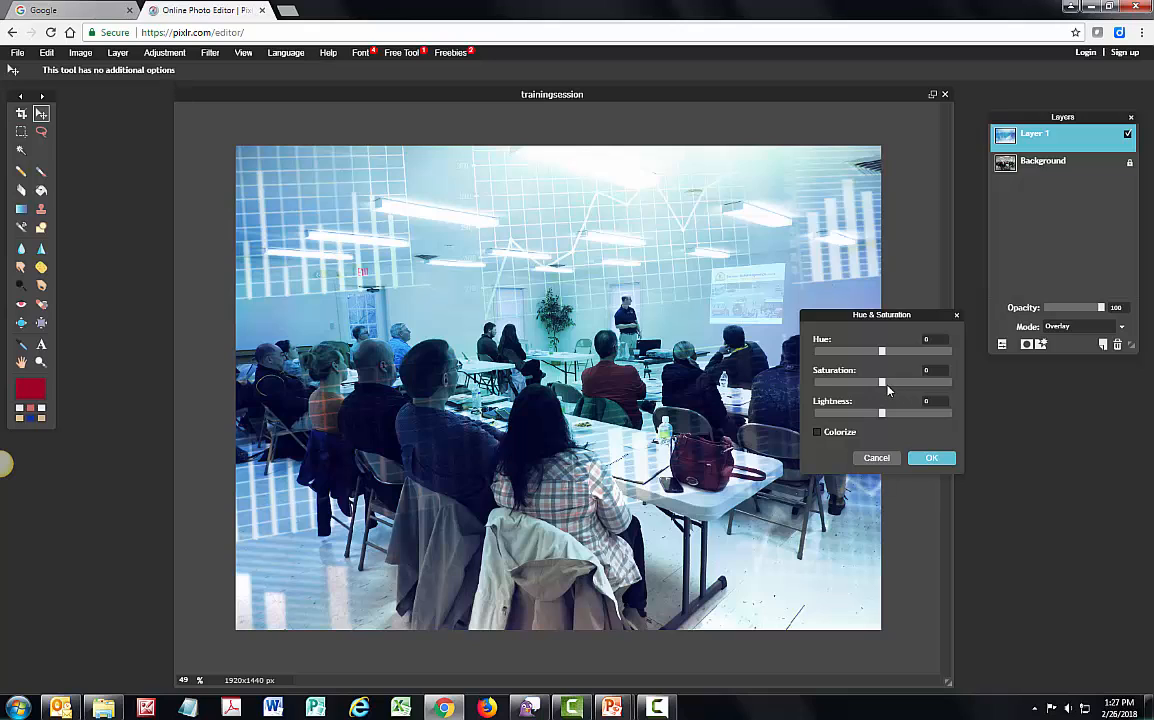
left_click_drag(881, 388, 845, 386)
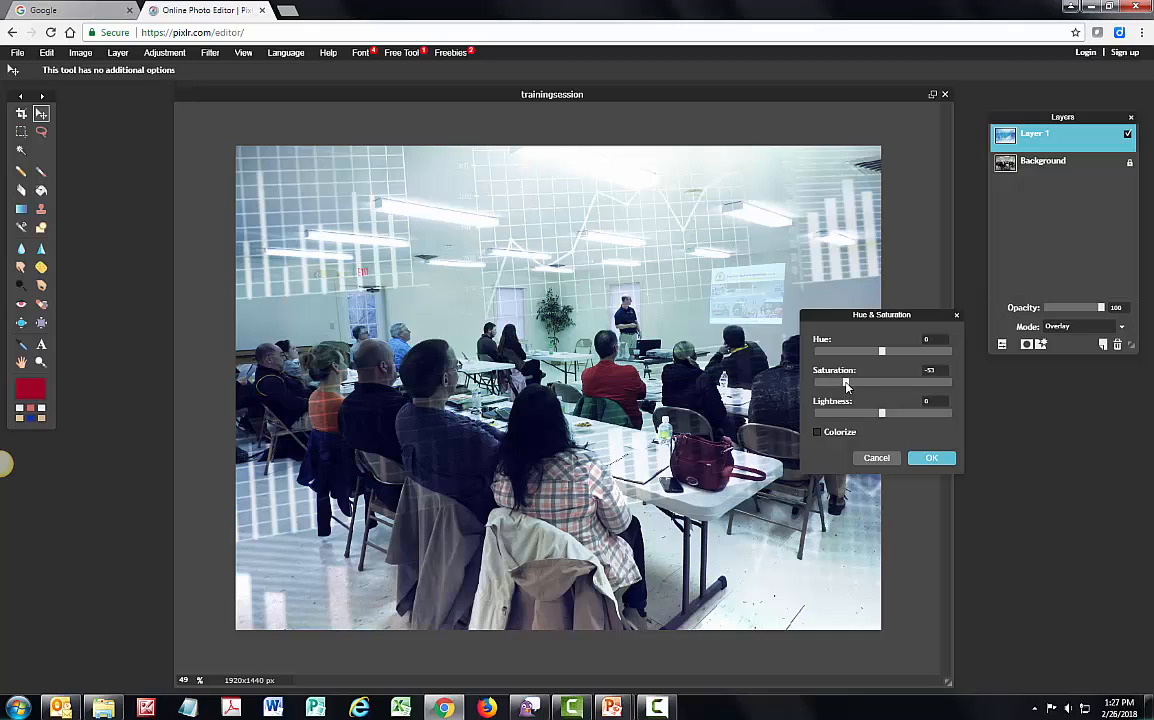
left_click(931, 458)
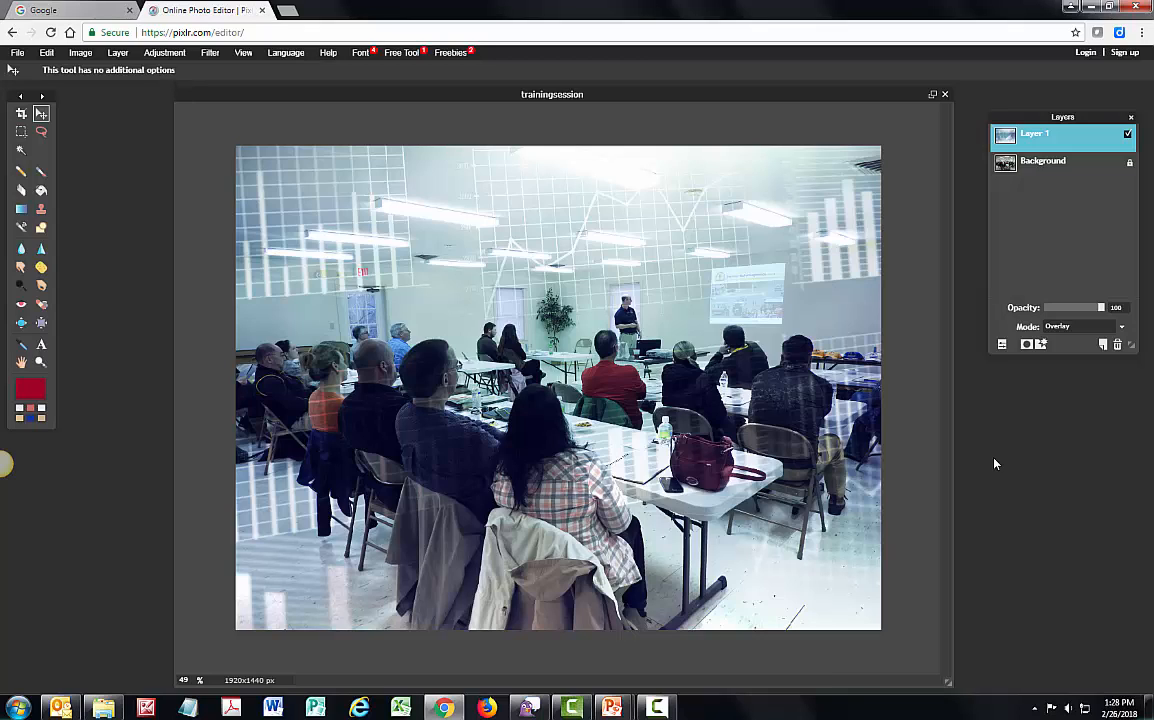
Close the training session image without saving and advance the PowerPoint slide show past Pixabay to the Spot Heal & Gradients slide.
left_click(943, 96)
left_click(575, 398)
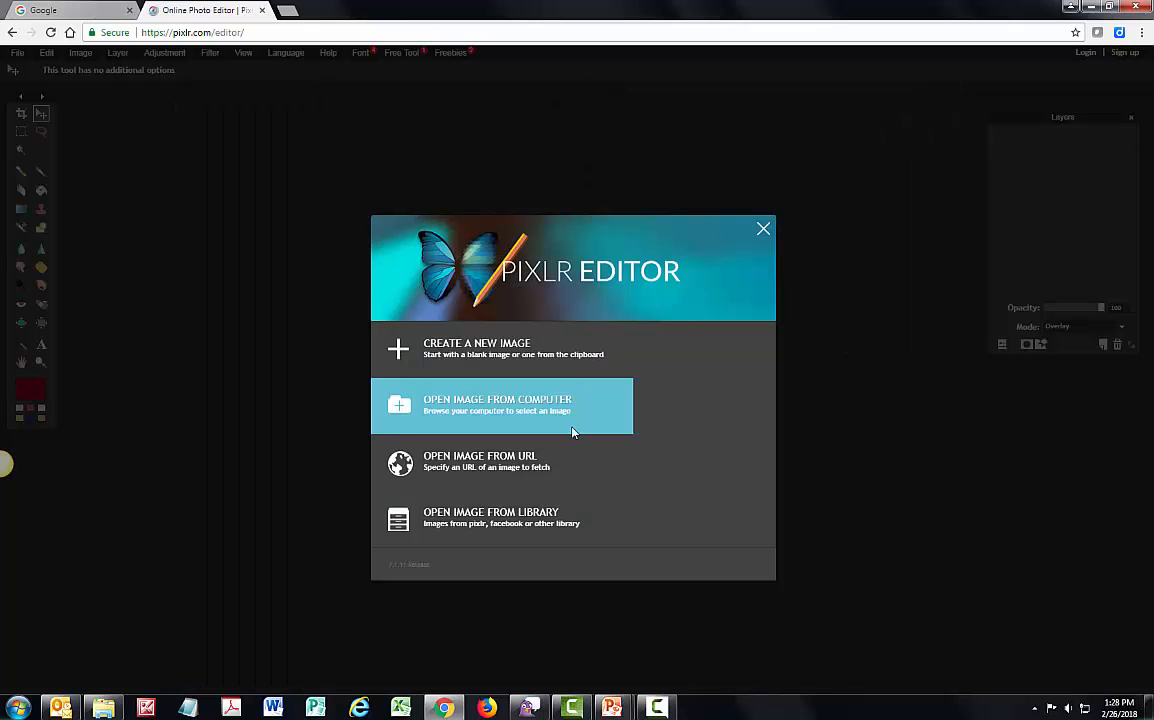
mouse_move(612, 707)
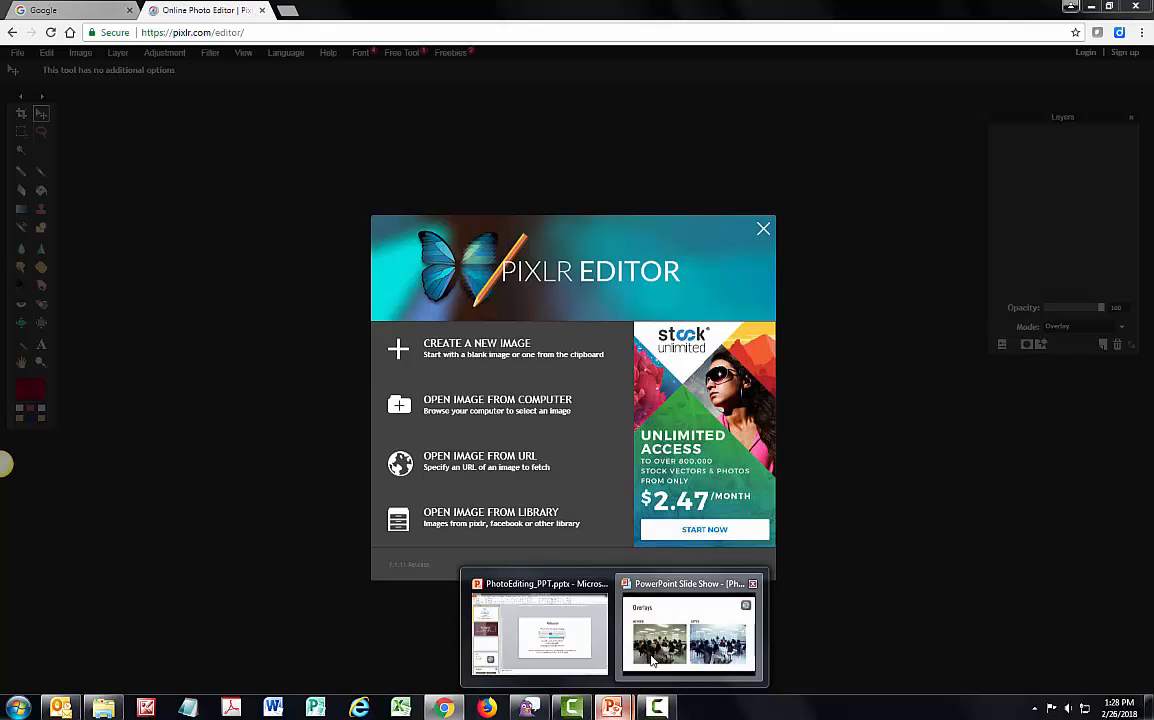
left_click(651, 660)
left_click(650, 661)
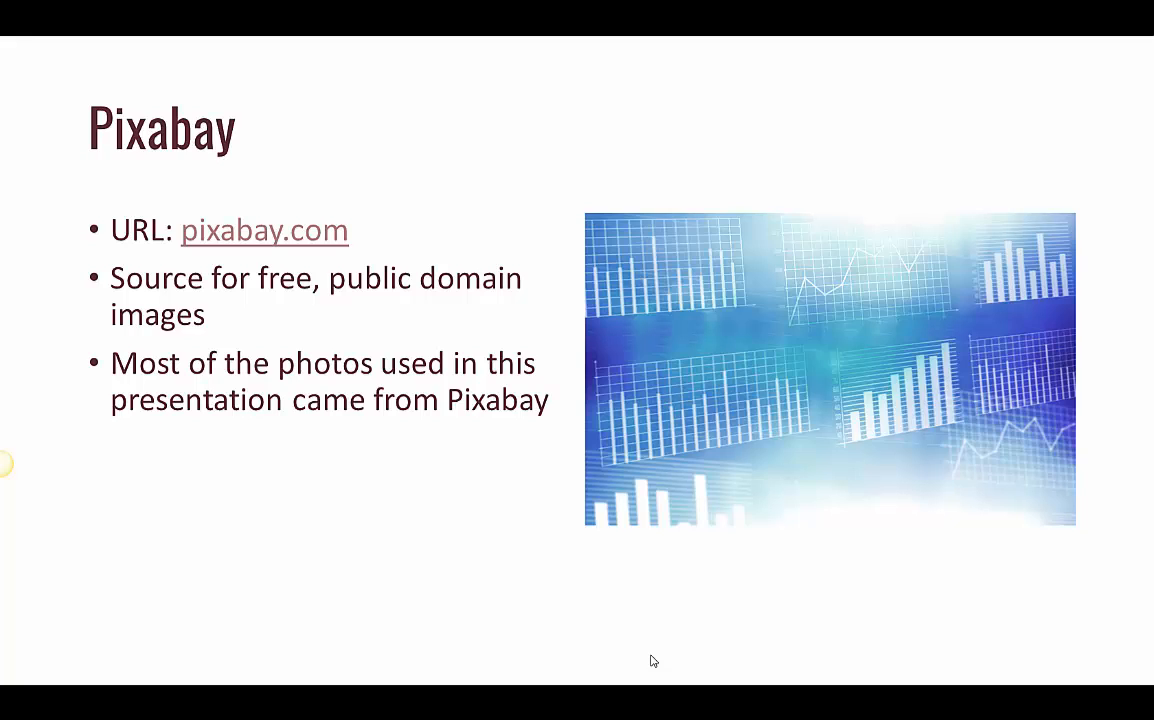
key("Right")
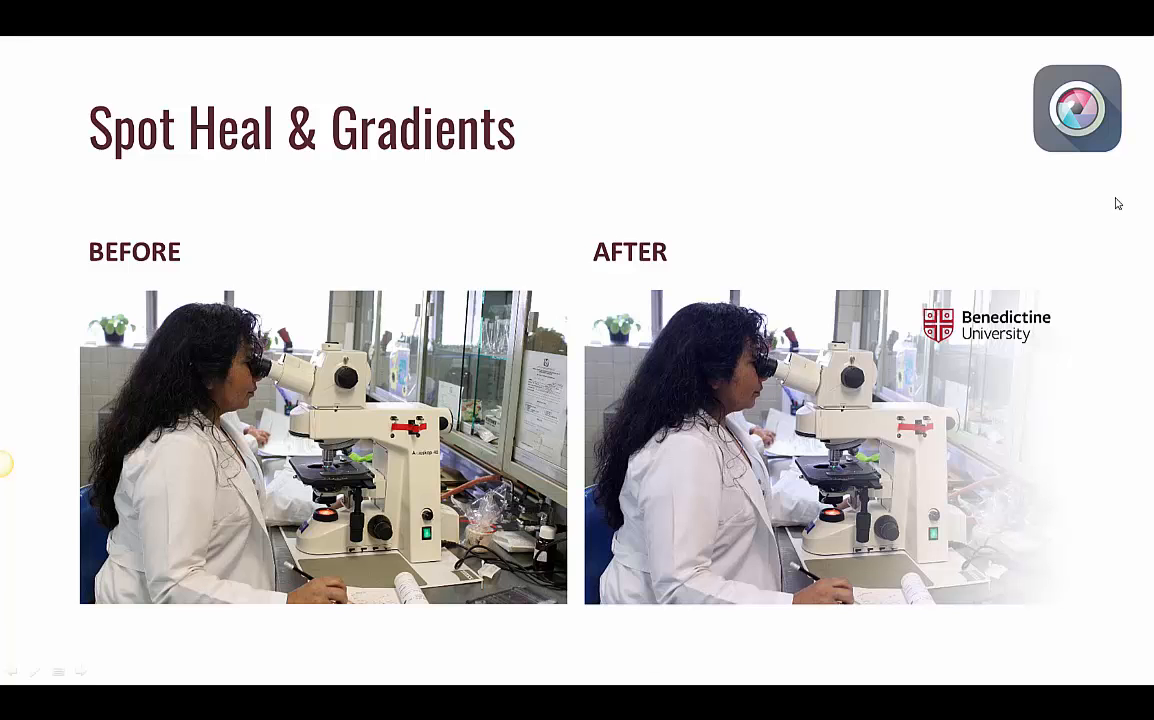
Return to the browser through the slide's Pixlr logo link, close the extra Pixlr home page tab, and open lab.jpg from the computer.
left_click(1082, 154)
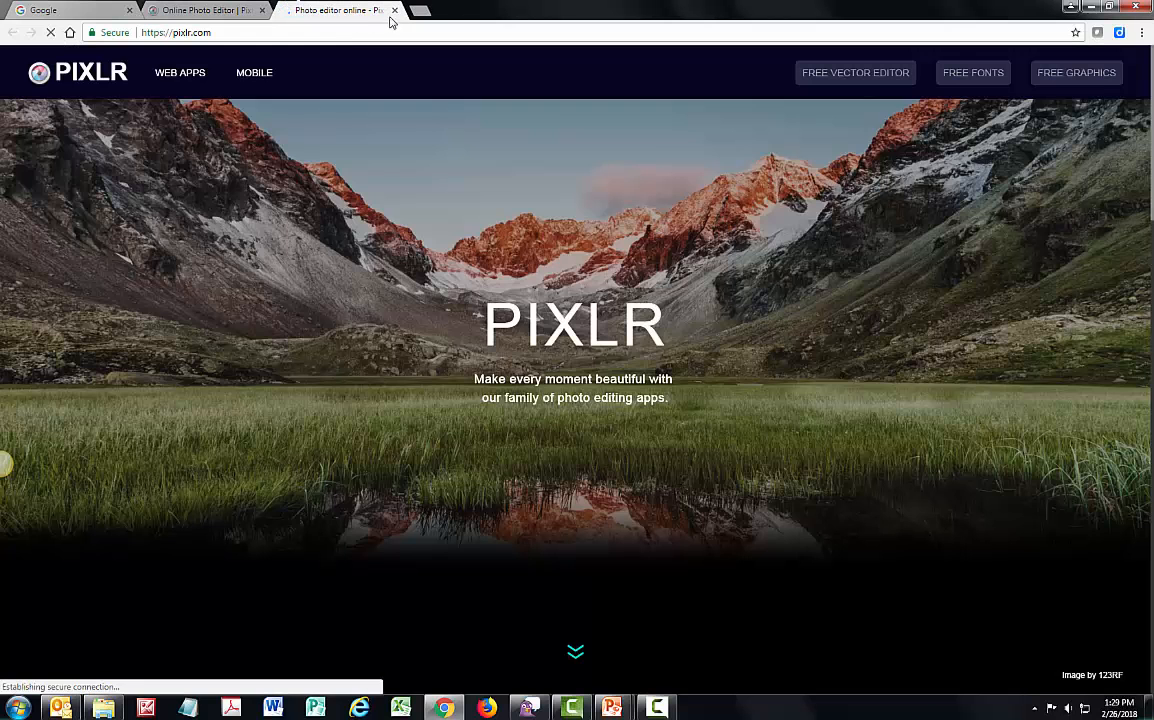
left_click(394, 10)
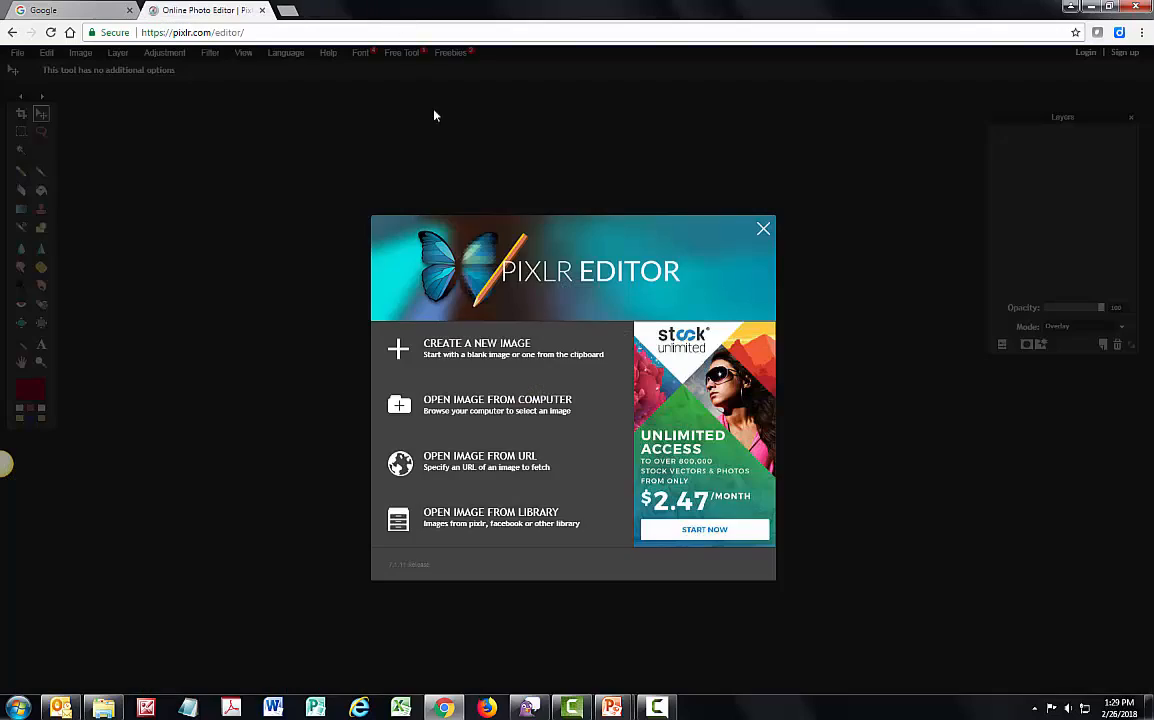
left_click(508, 413)
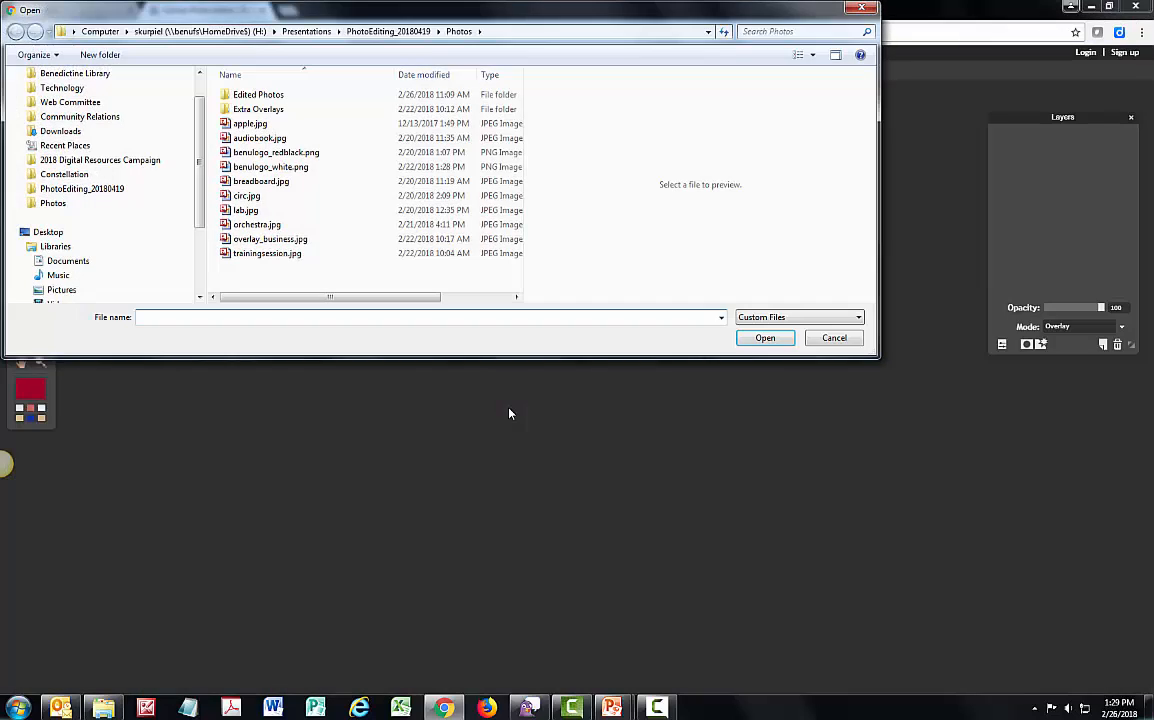
double_click(271, 213)
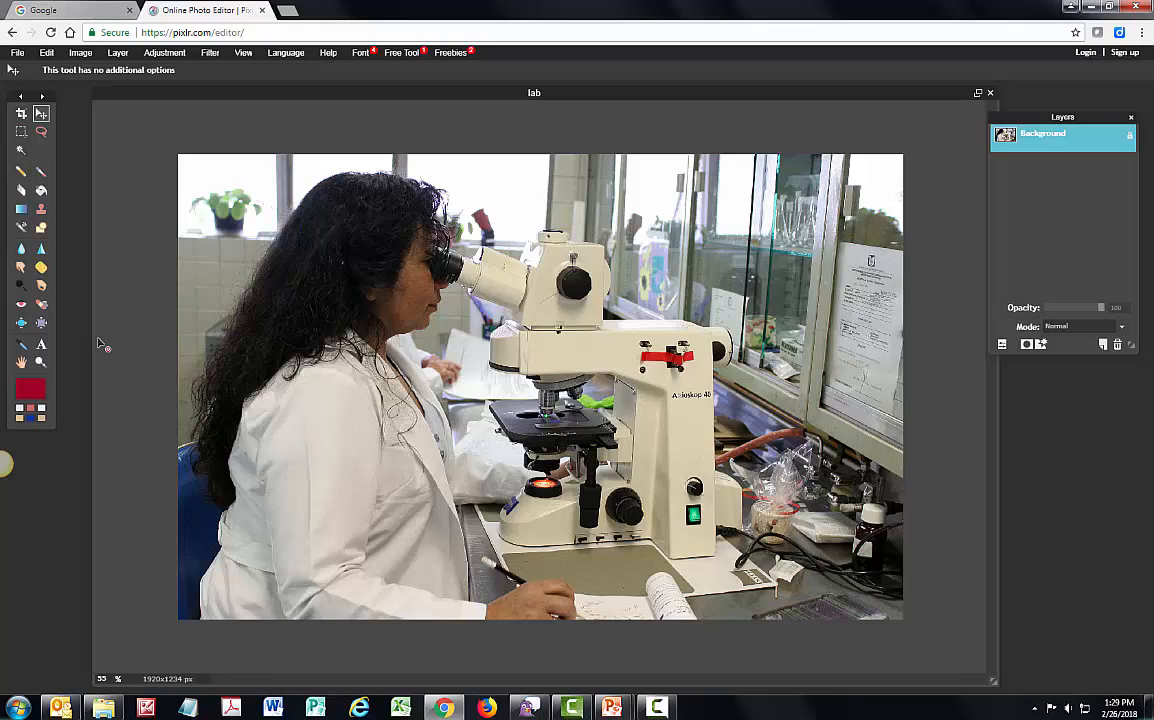
Give the lab photo a slightly bluer tone by raising the blue offset a little in Color Balance.
left_click(176, 54)
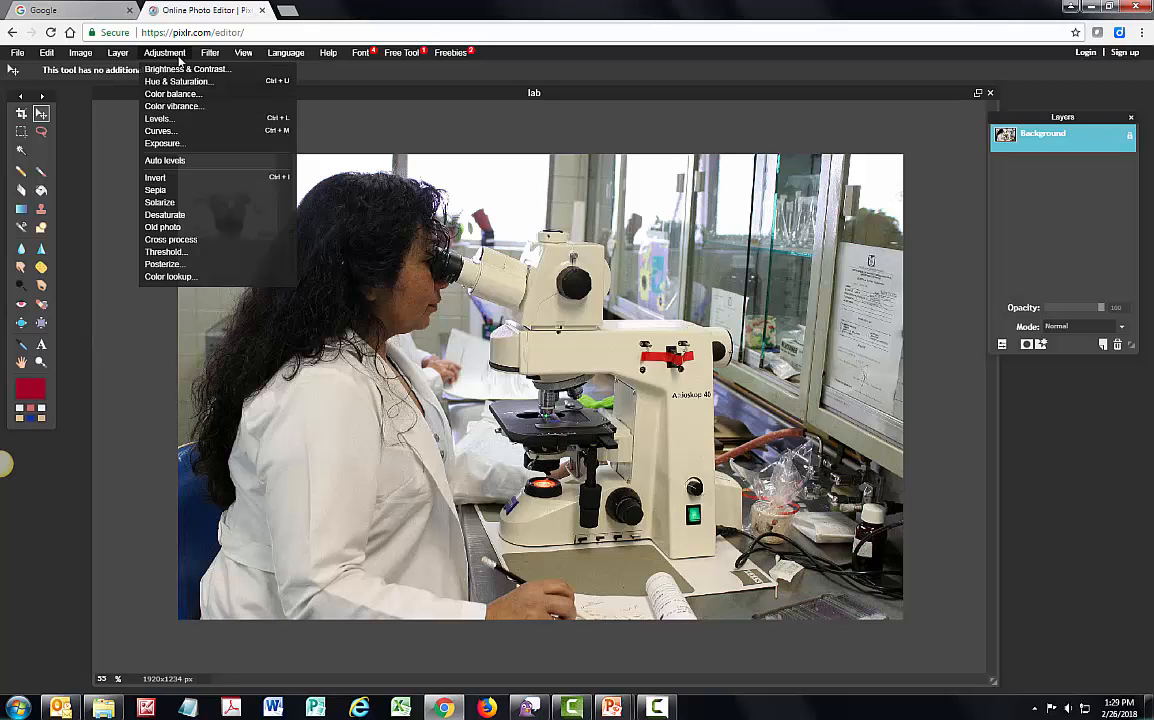
left_click(160, 94)
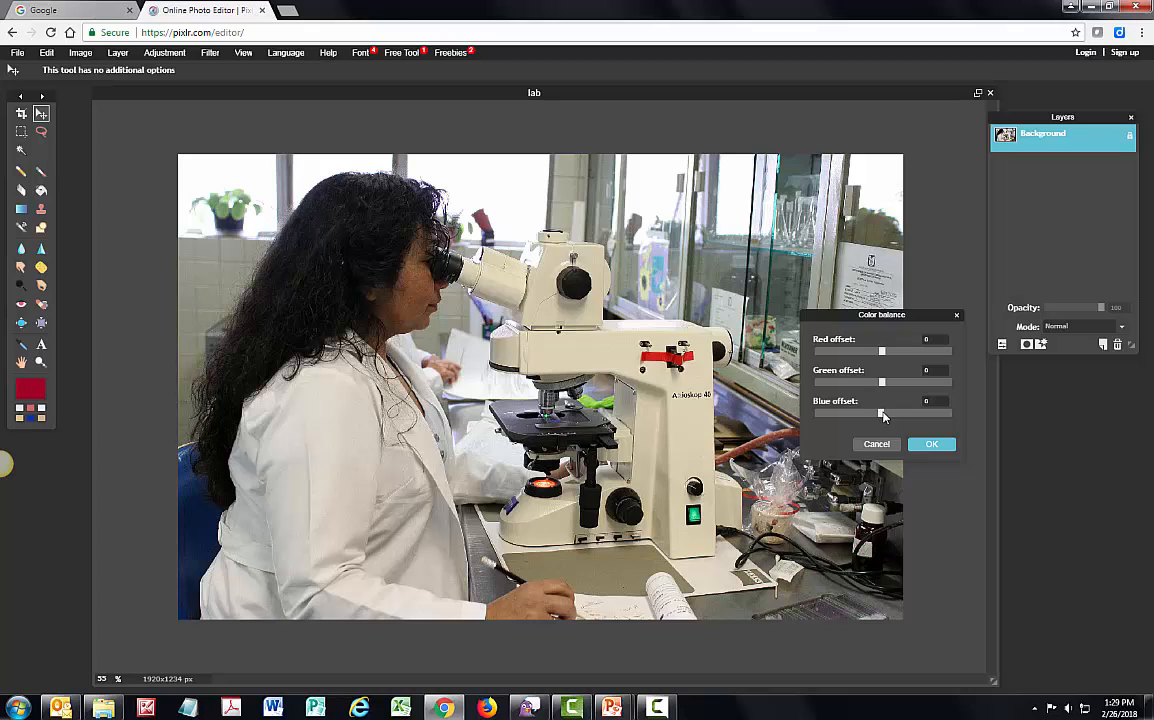
left_click_drag(883, 416, 897, 413)
left_click(931, 444)
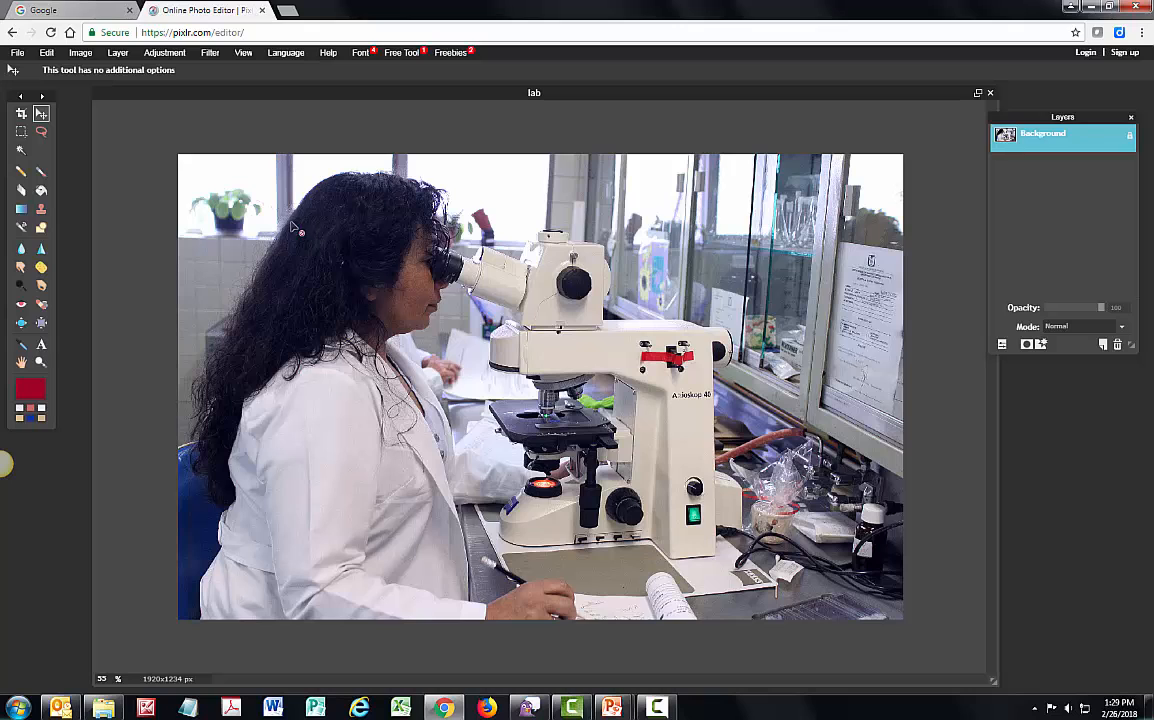
Remove the small white speck in the woman's dark hair with the Spot Heal tool at size 20.
scroll(305, 240, "up", 2)
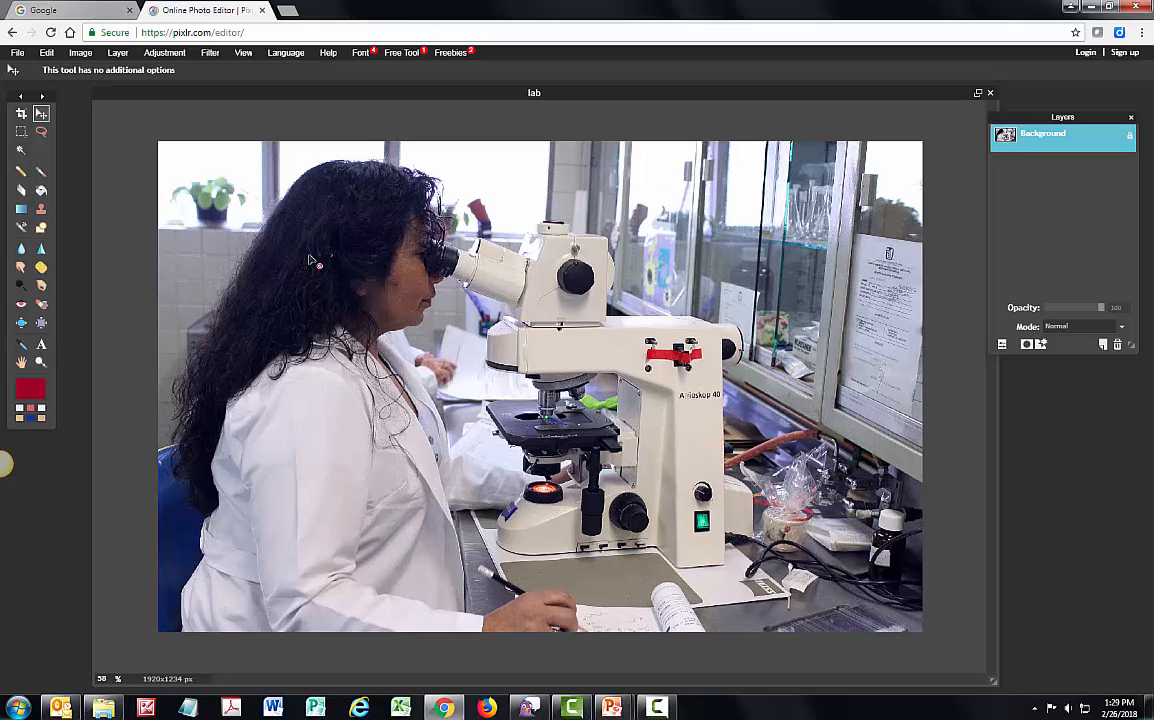
scroll(310, 260, "up", 1)
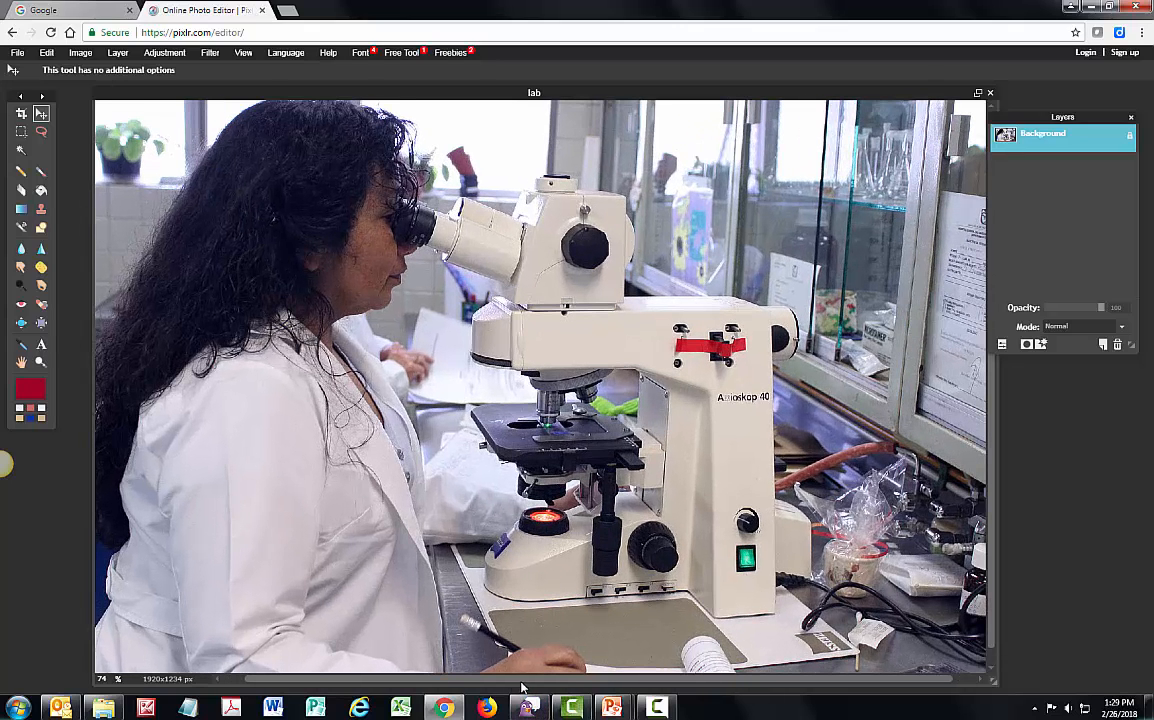
scroll(310, 316, "up", 4)
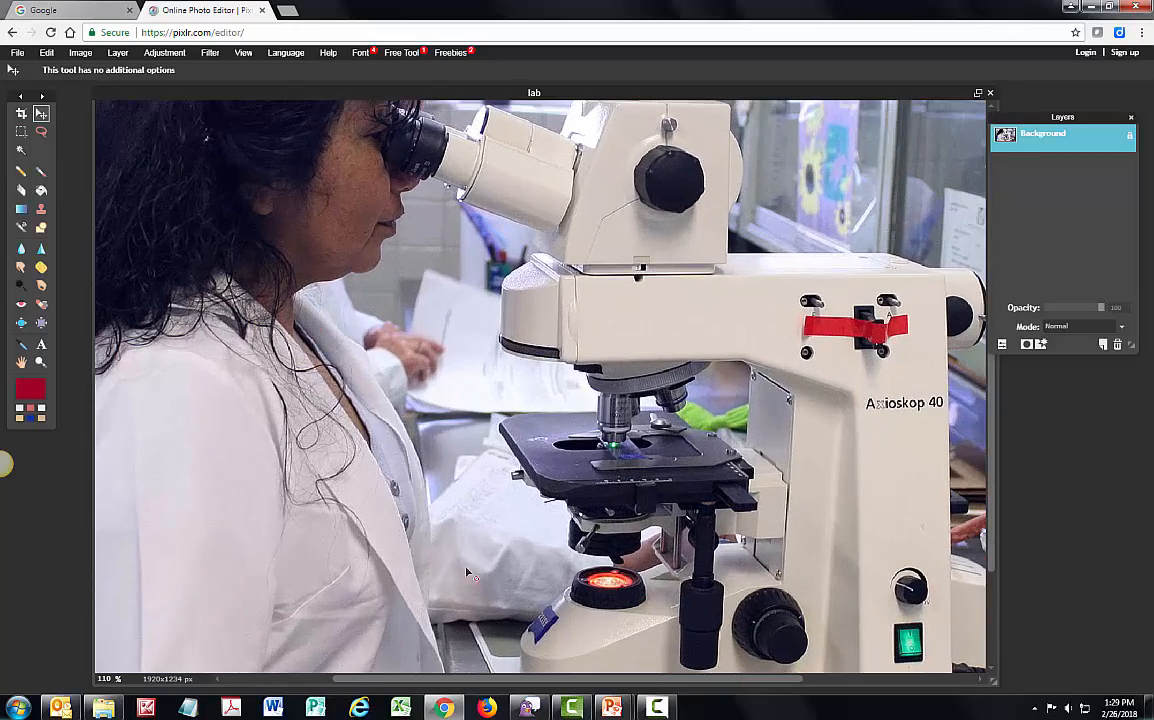
scroll(296, 497, "up", 4)
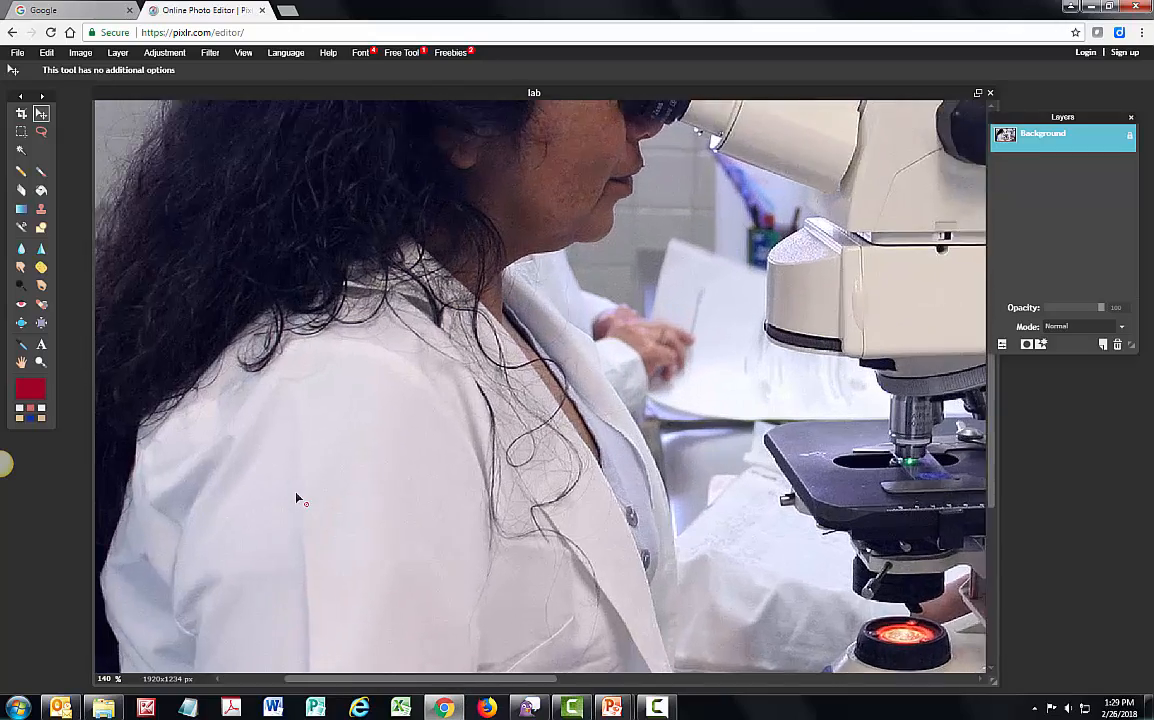
scroll(441, 667, "left", 2)
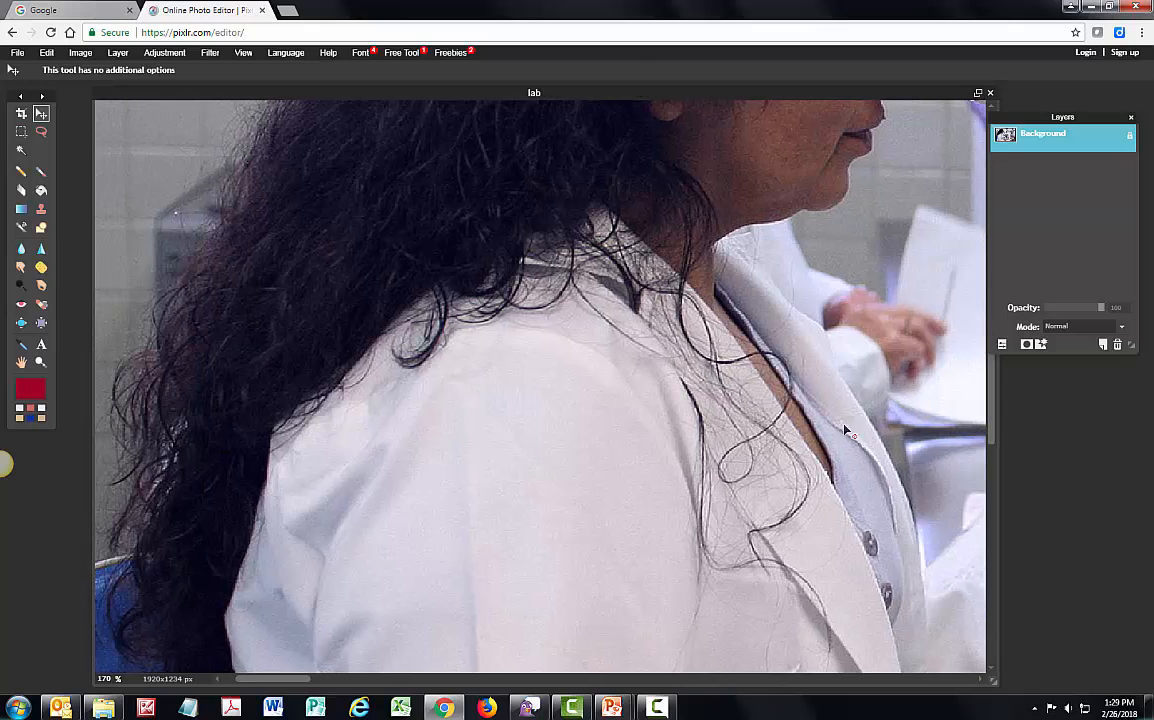
left_click_drag(993, 425, 869, 226)
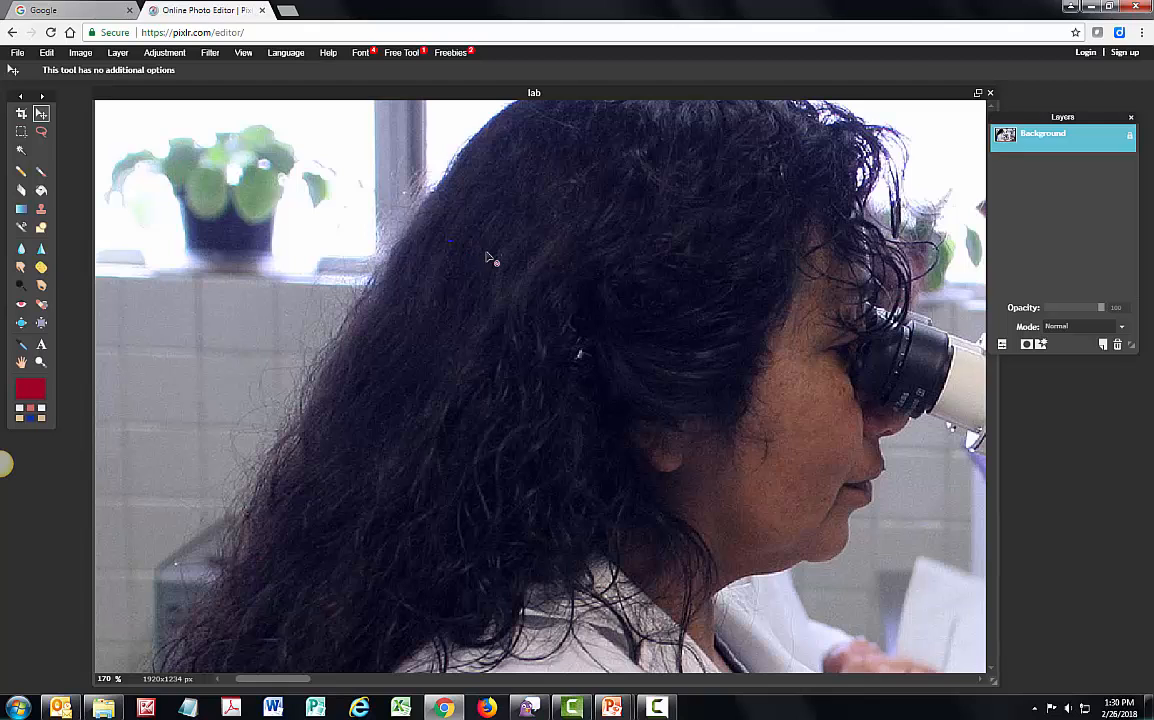
left_click(42, 306)
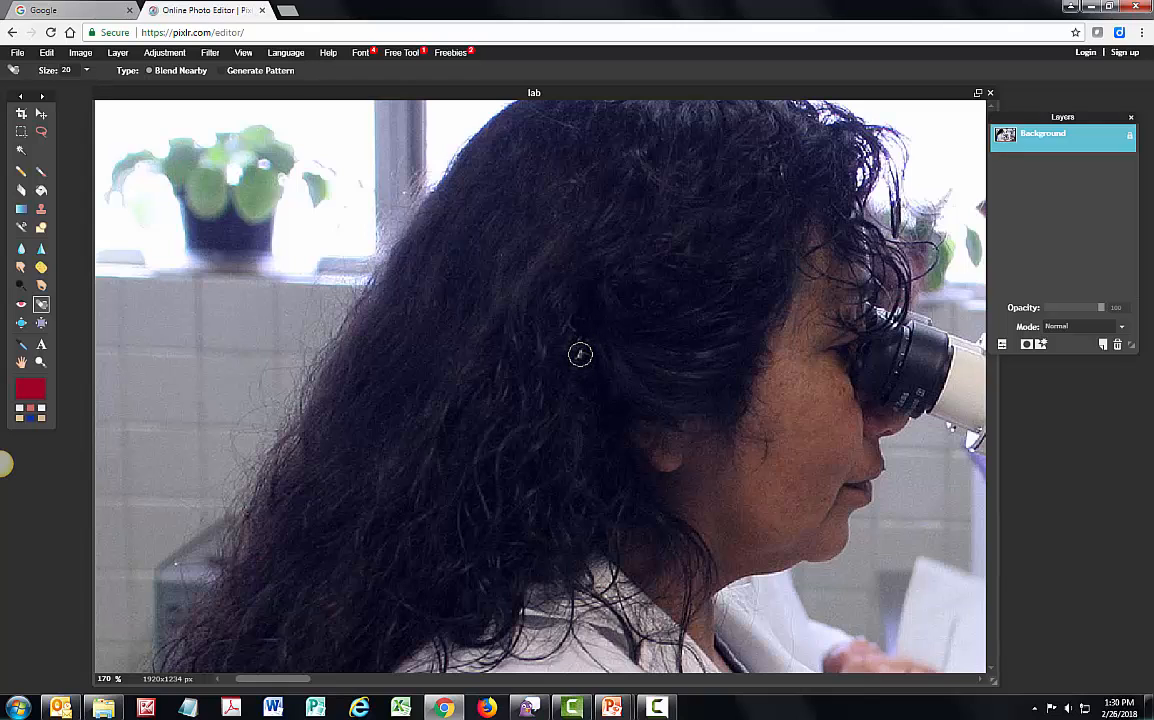
left_click(580, 354)
Spot-heal the "Axioskop 40" lettering off the microscope body using the Blend Nearby type.
left_click_drag(252, 680, 610, 652)
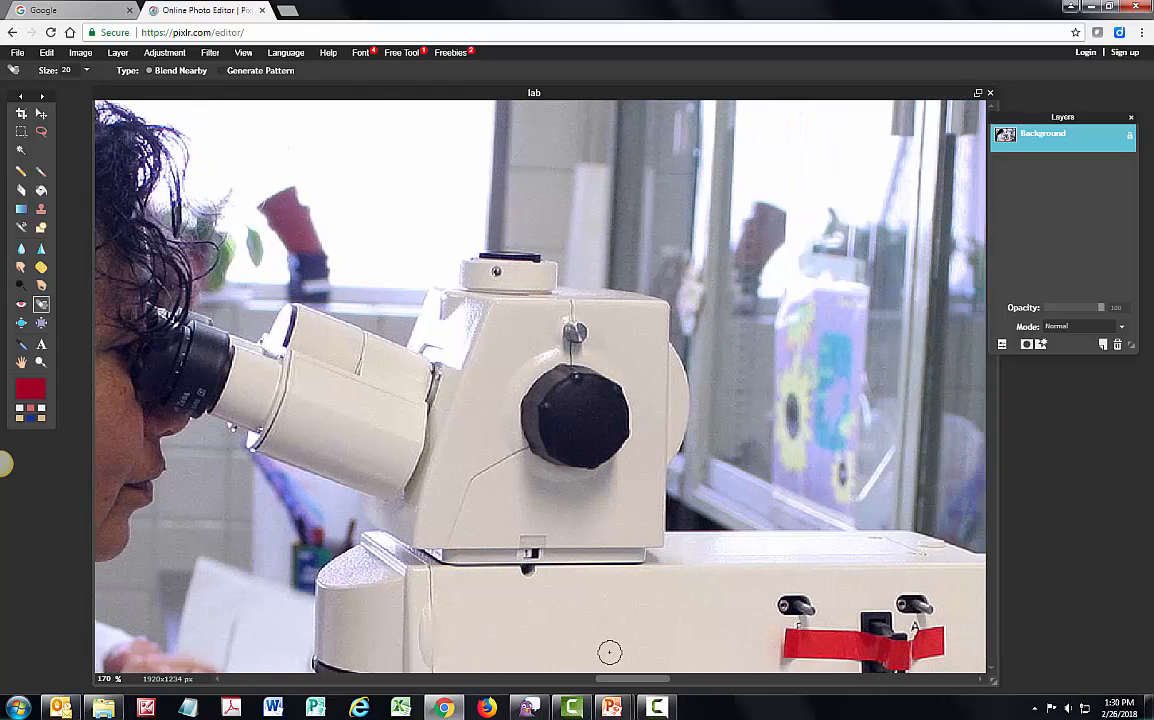
scroll(901, 447, "down", 3)
scroll(901, 447, "up", 2)
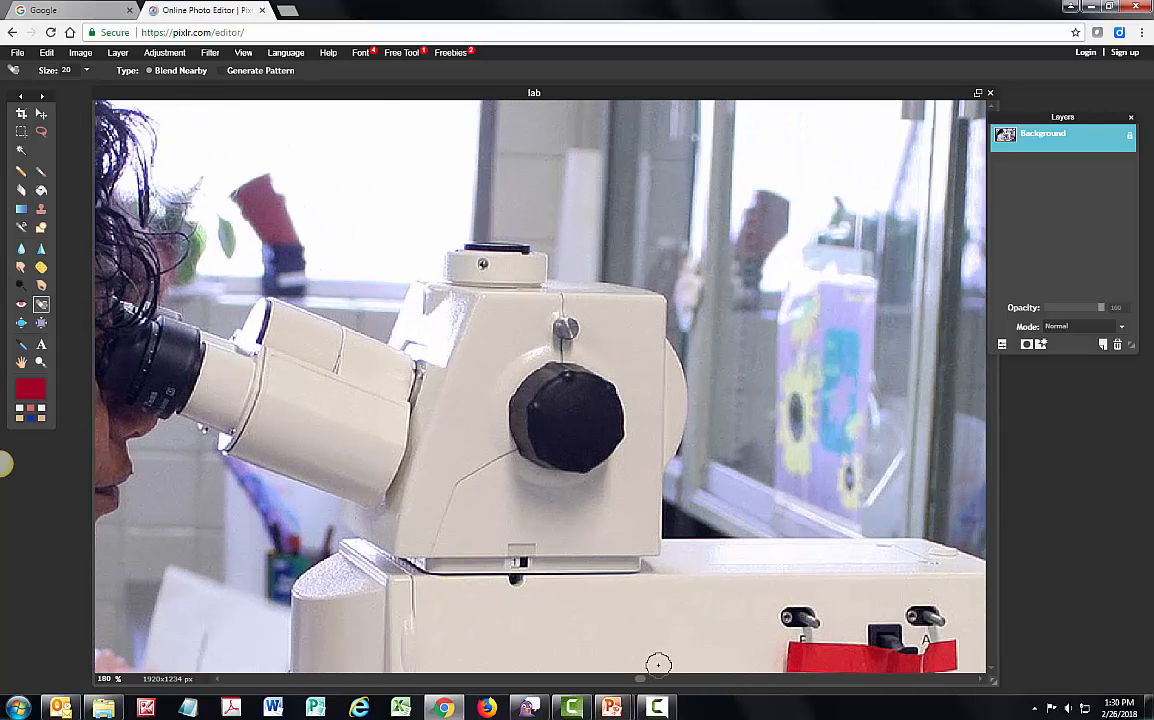
scroll(605, 605, "down", 2)
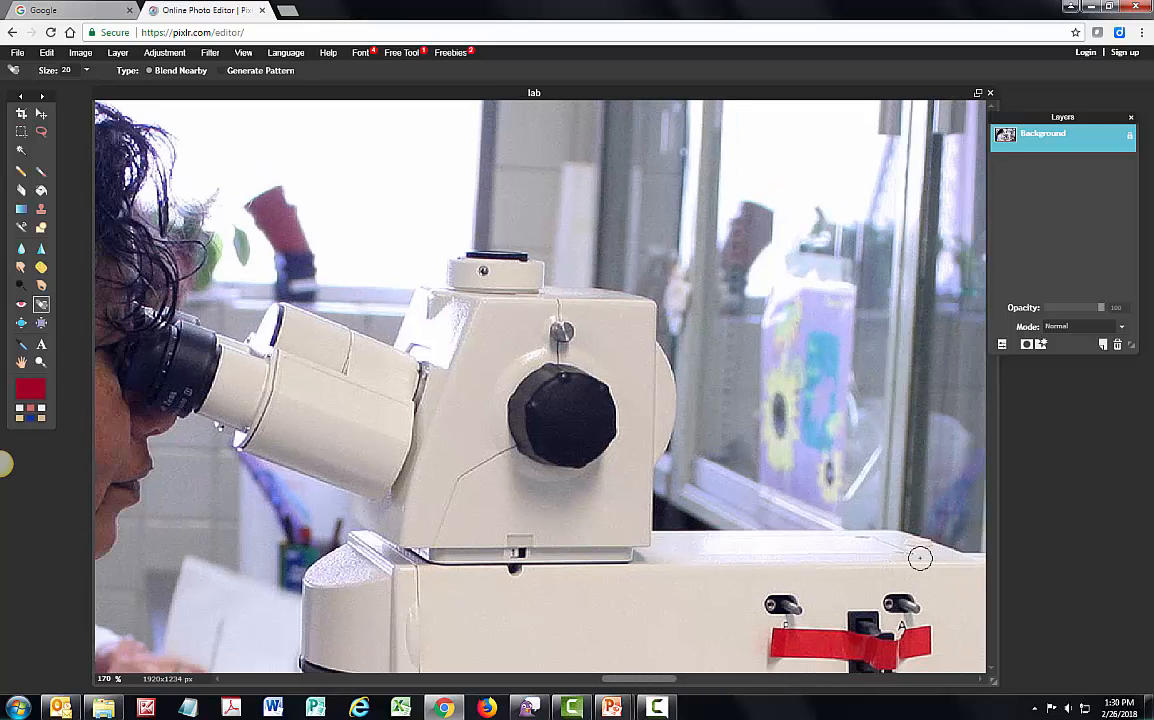
scroll(920, 556, "down", 2)
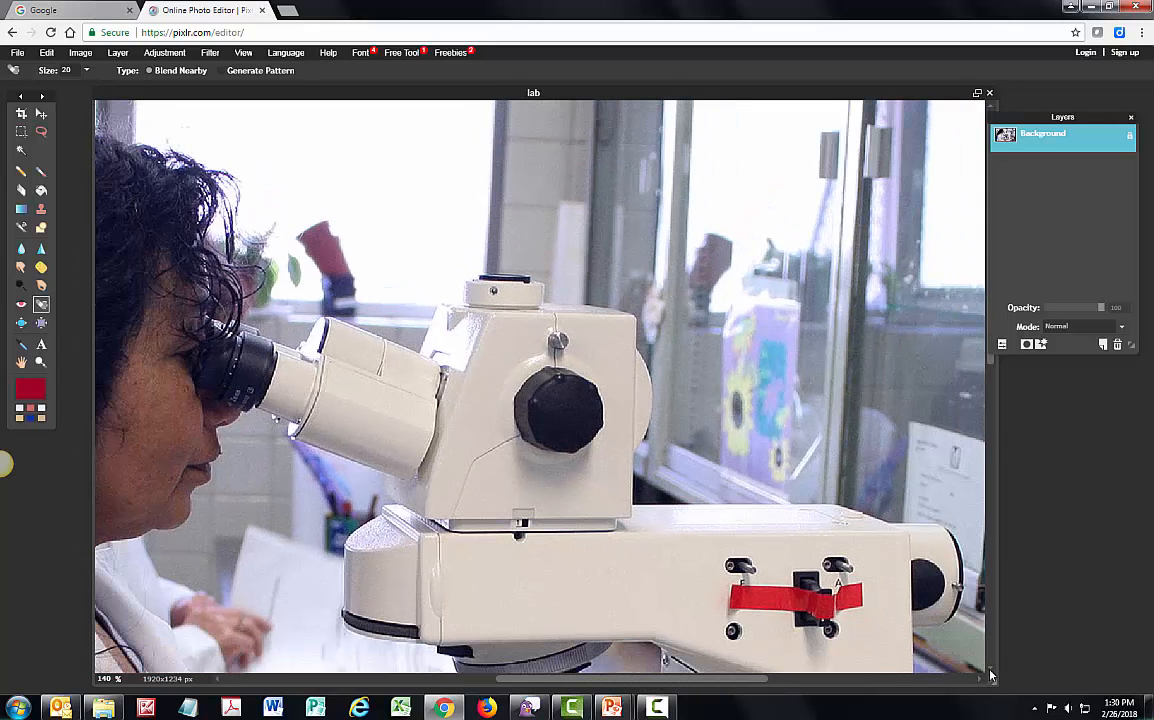
left_click(991, 677)
left_click(991, 677)
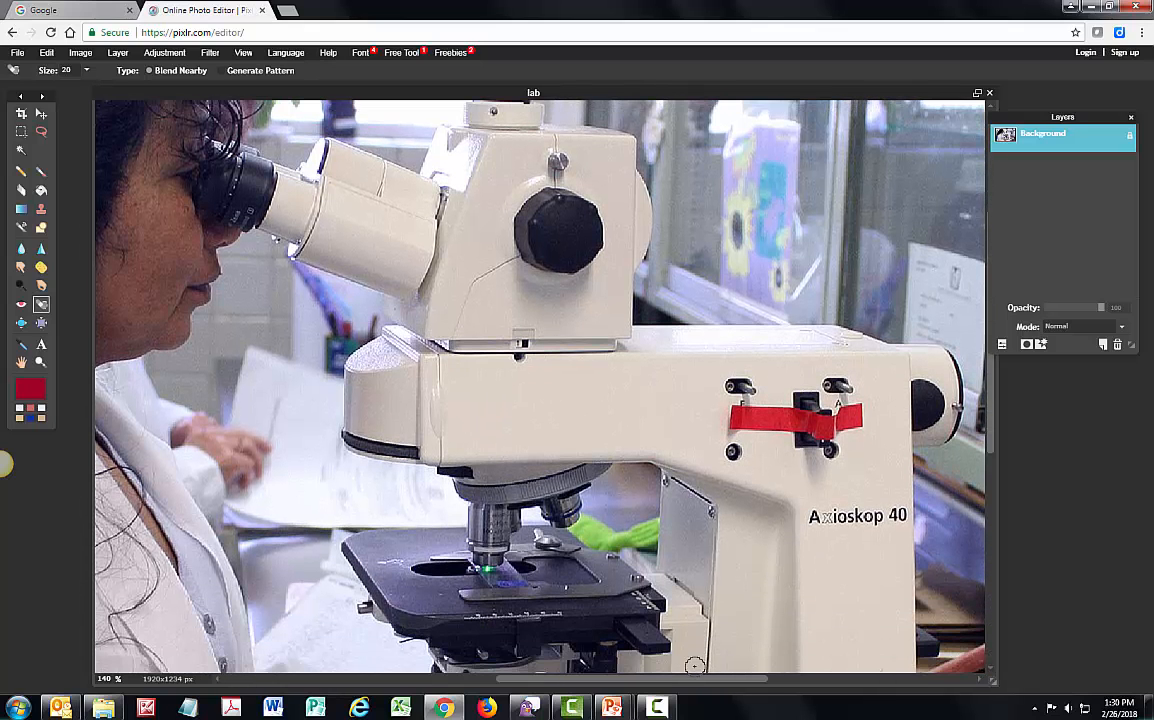
left_click_drag(706, 679, 810, 680)
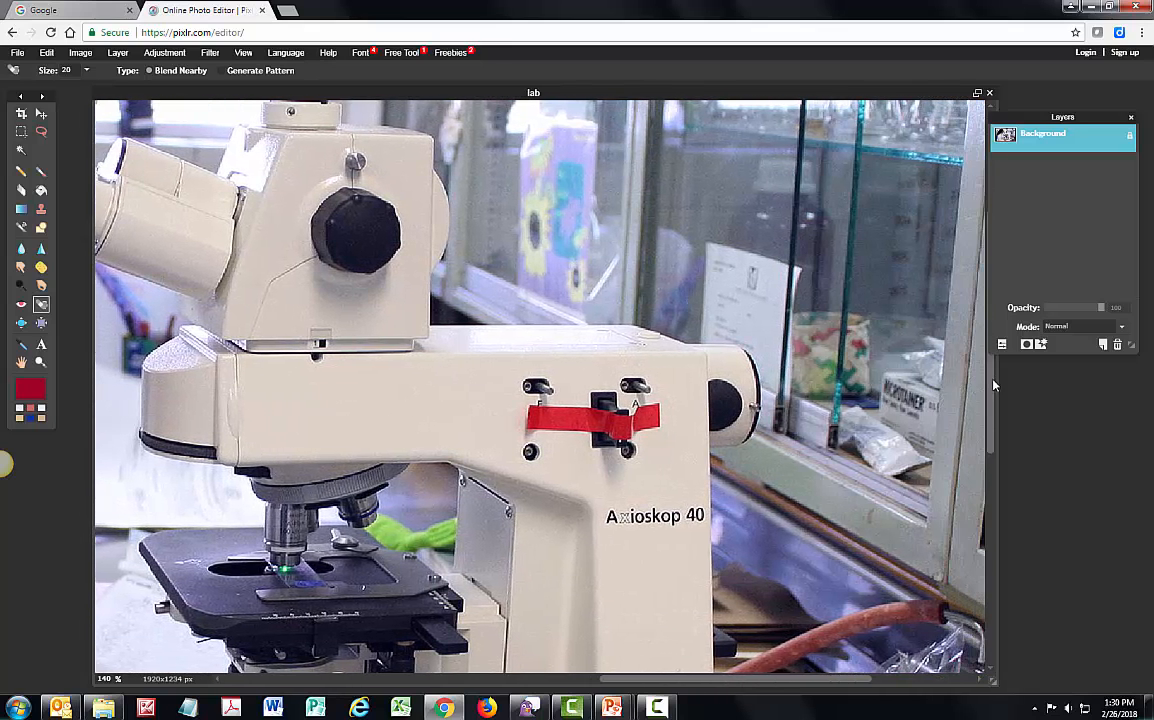
scroll(894, 345, "down", 3)
left_click_drag(612, 430, 623, 430)
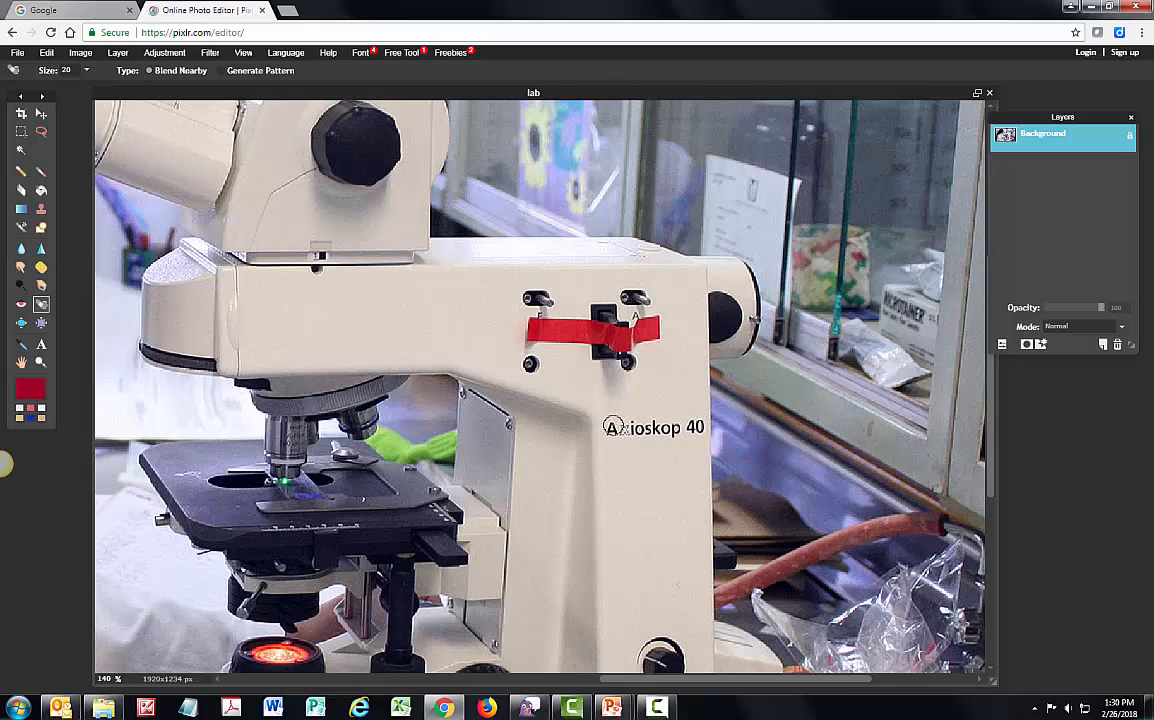
mouse_move(612, 428)
left_mouse_down()
mouse_move(675, 428)
mouse_move(665, 430)
left_mouse_up()
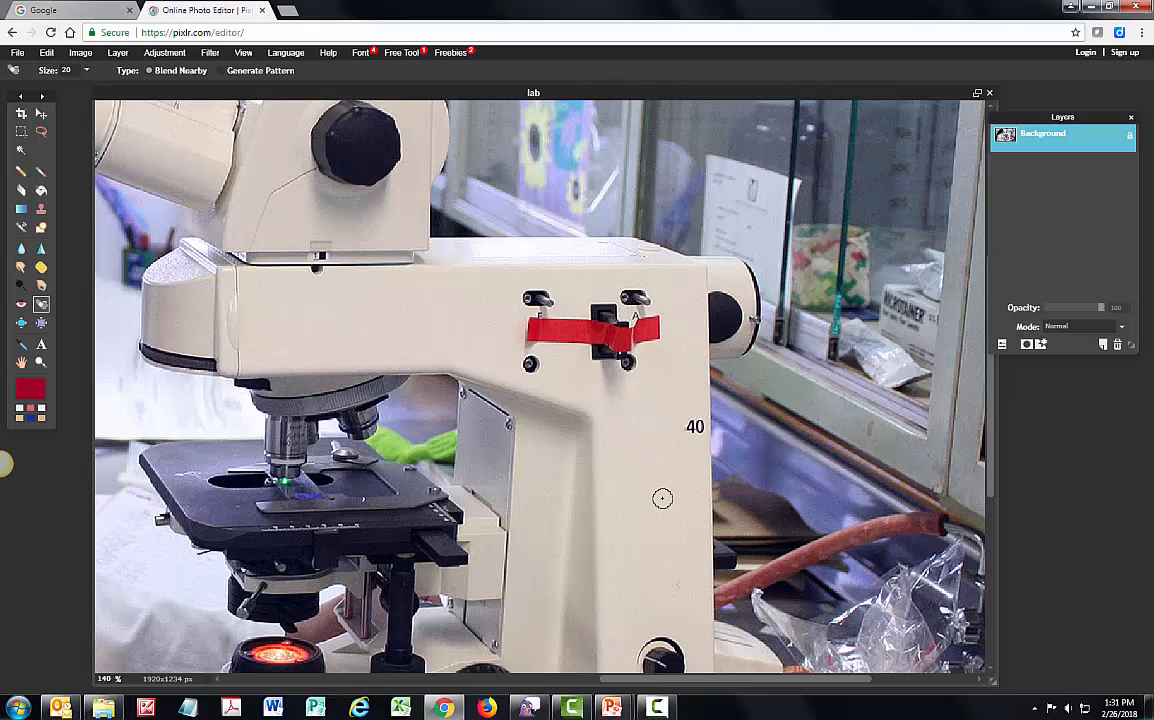
left_click_drag(686, 431, 696, 428)
Add a new empty layer above the lab photo's Background layer and keep it selected.
scroll(644, 506, "down", 6)
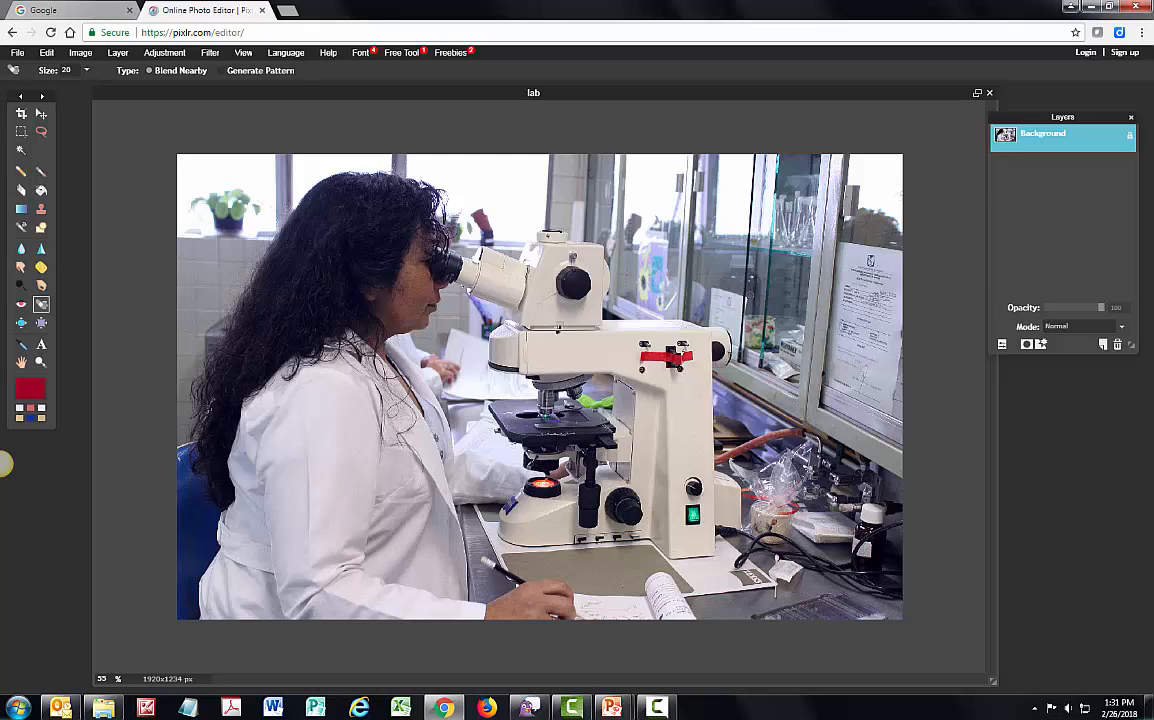
left_click(1103, 345)
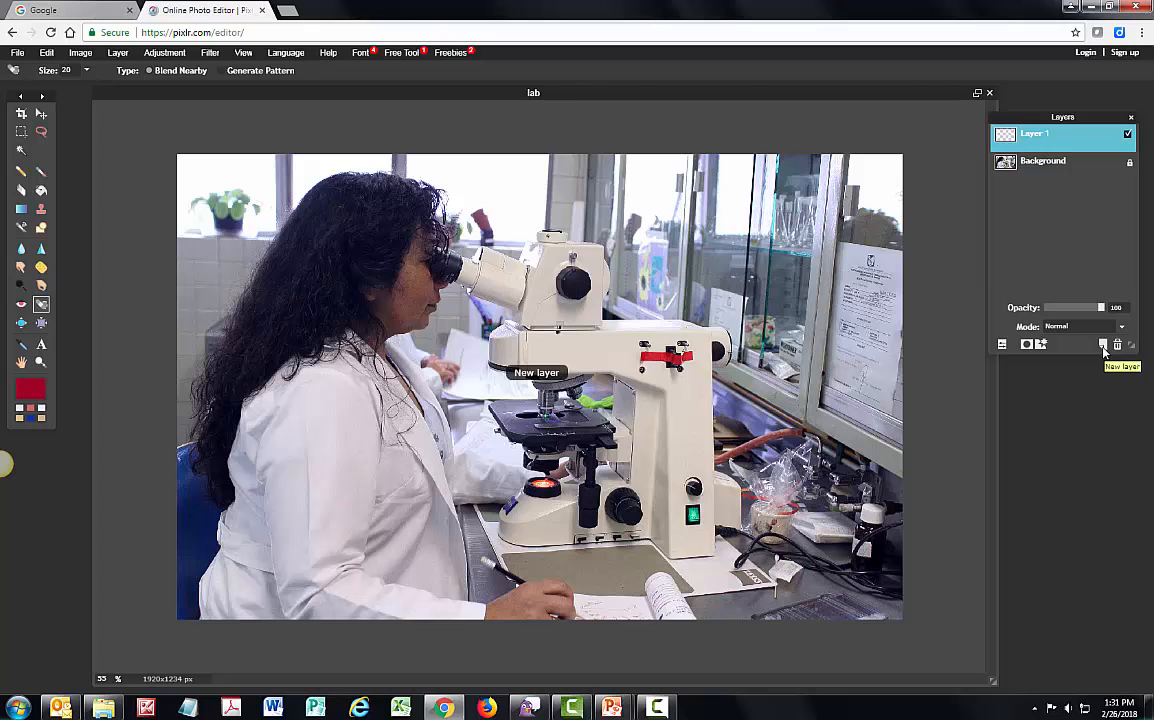
left_click(117, 52)
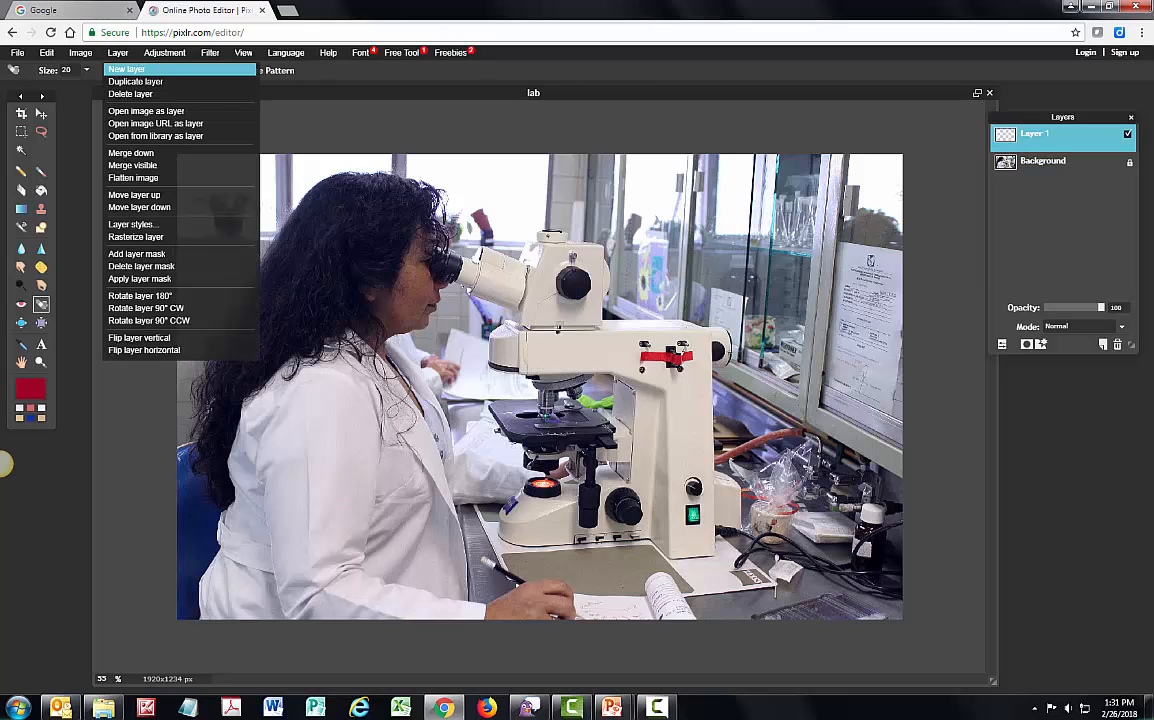
left_click(1048, 145)
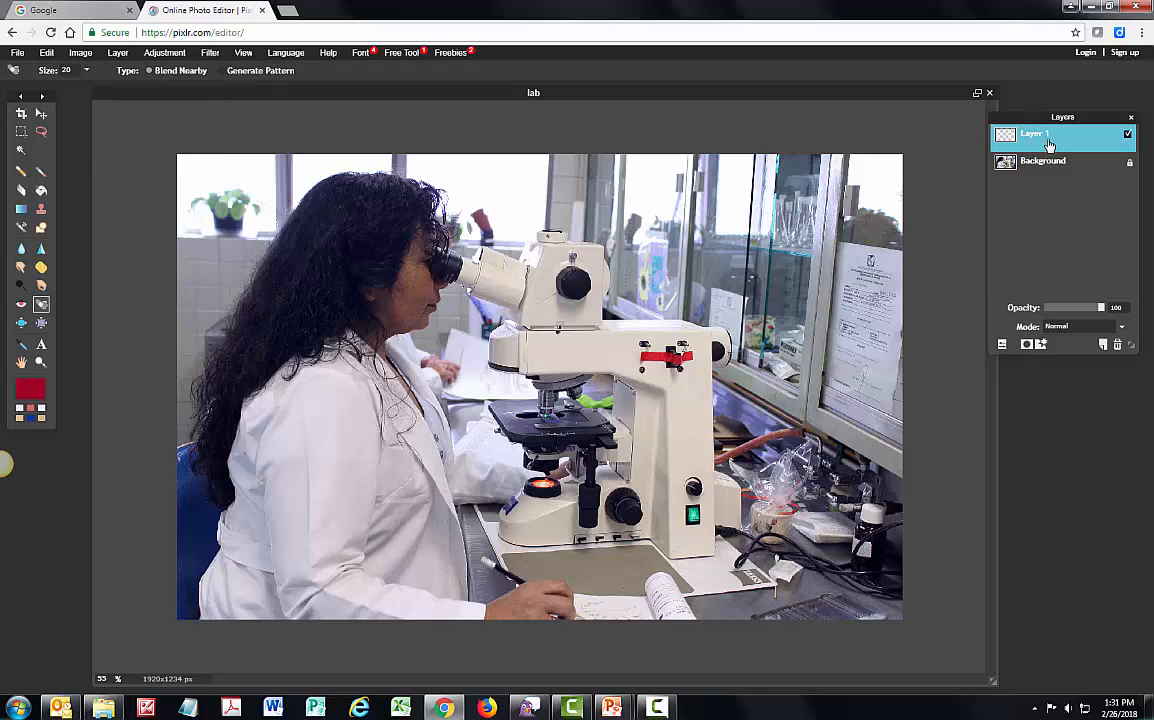
Fade the photo's right side to white on the new layer with a linear white-to-transparent gradient running inward from the right edge.
left_click(21, 210)
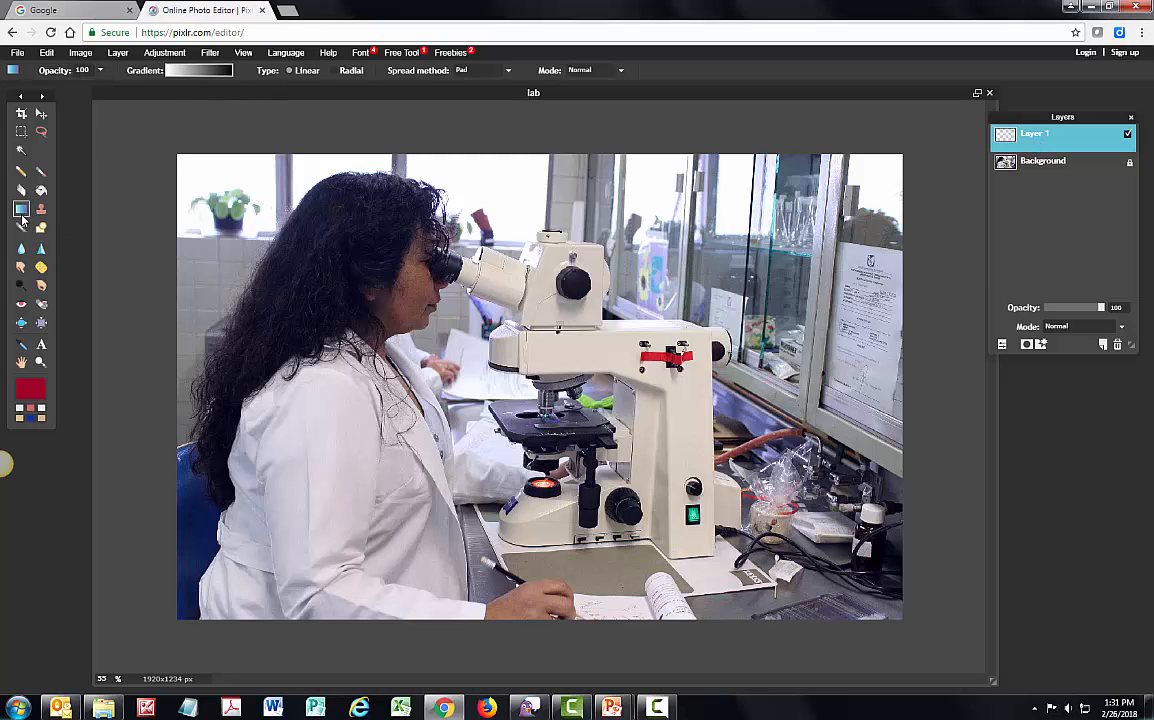
left_click(215, 77)
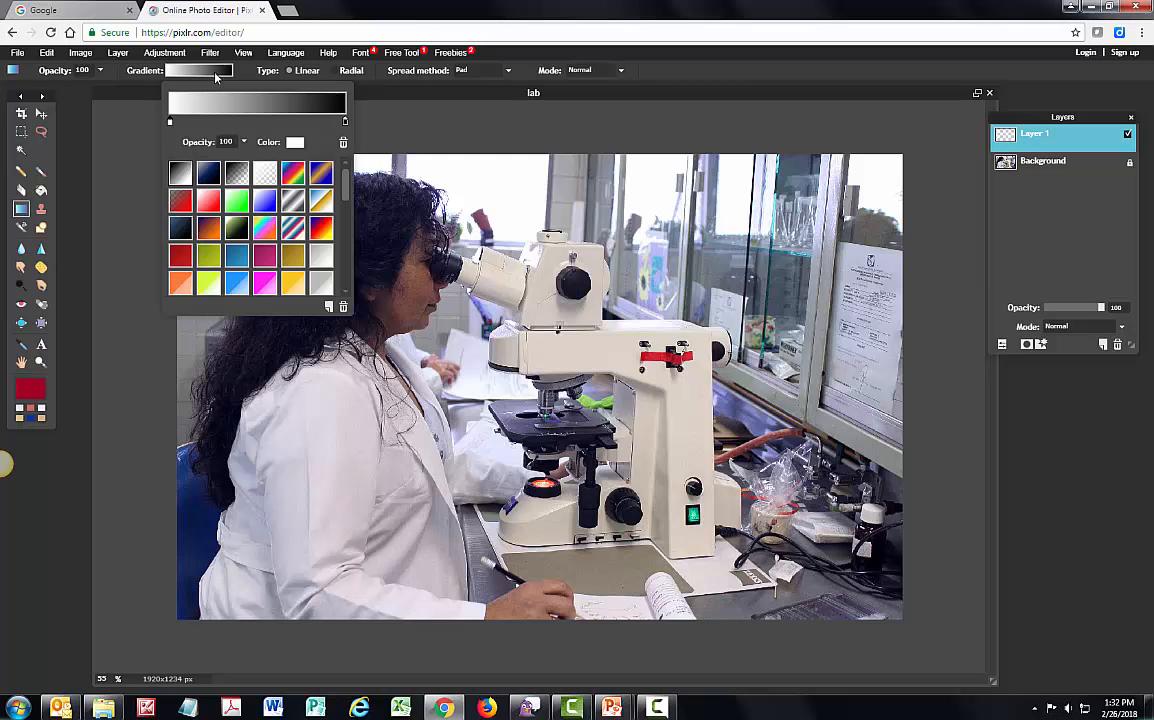
left_click(264, 175)
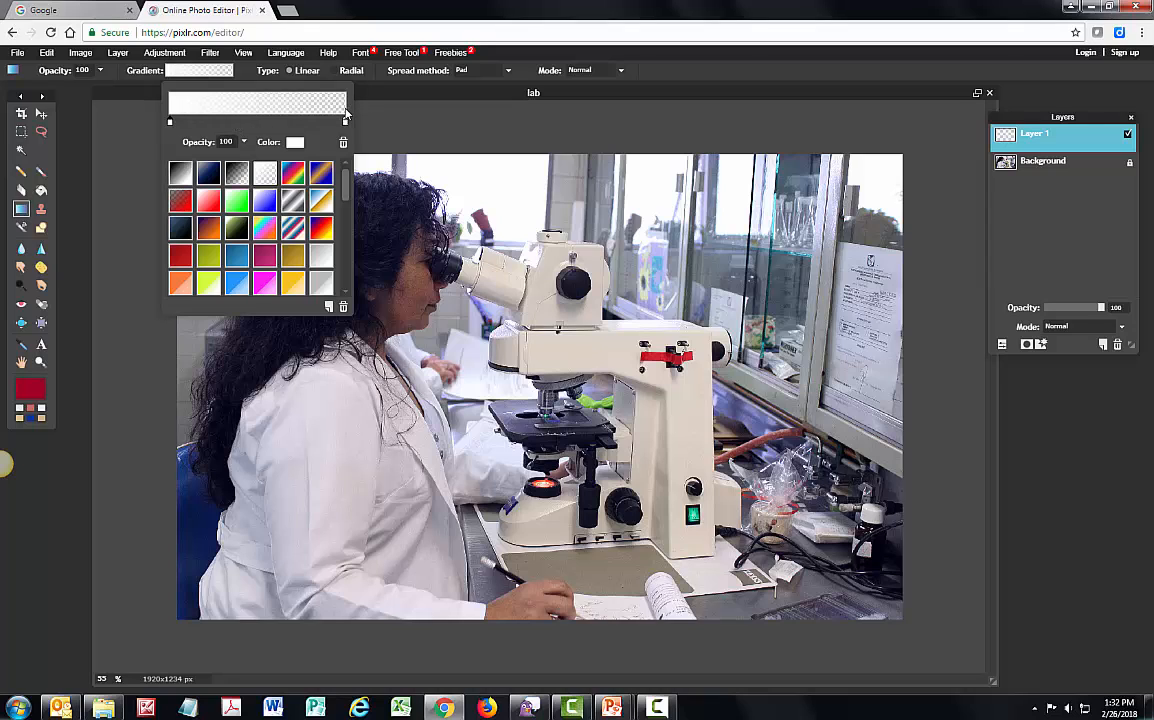
left_click(407, 105)
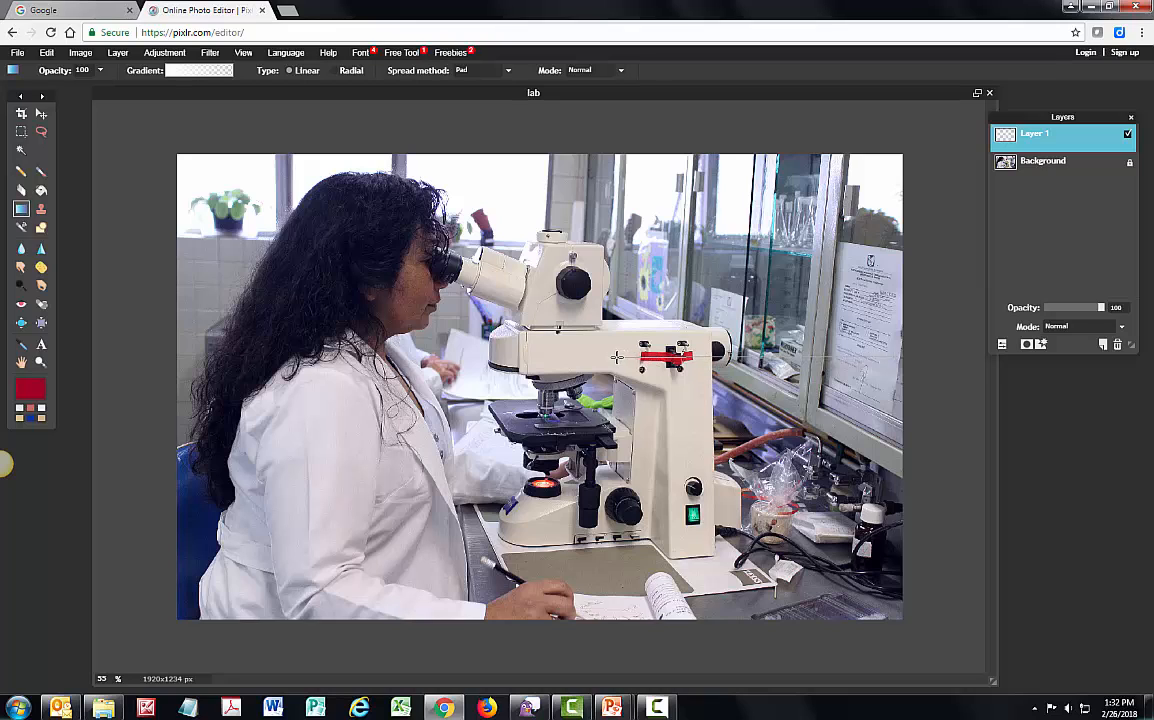
left_click_drag(617, 357, 617, 357)
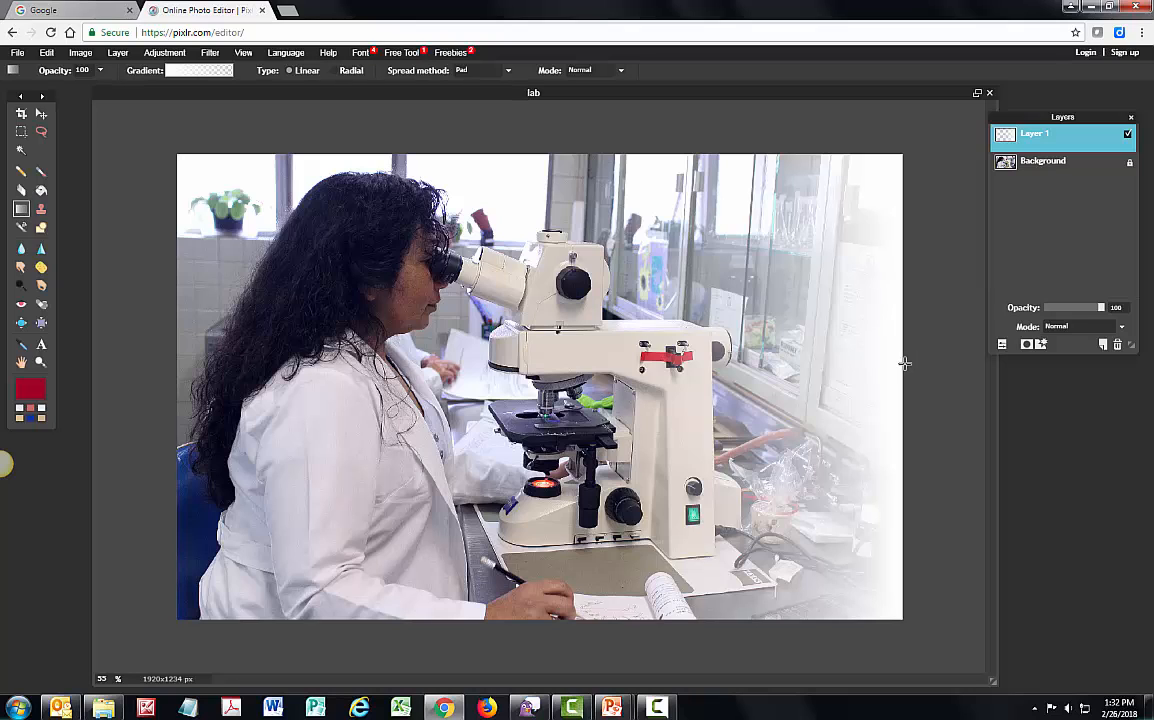
left_click_drag(904, 363, 574, 359)
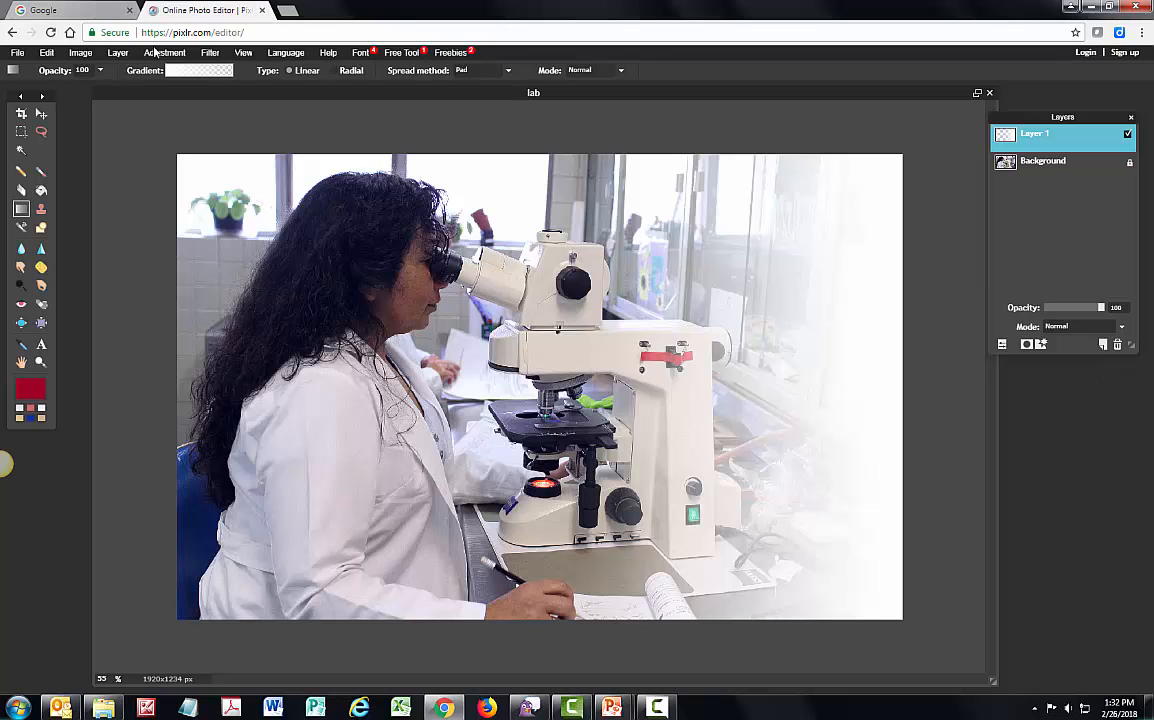
Open benulogo_redblack.png from the Photos folder as a new layer over the lab photo.
left_click(118, 52)
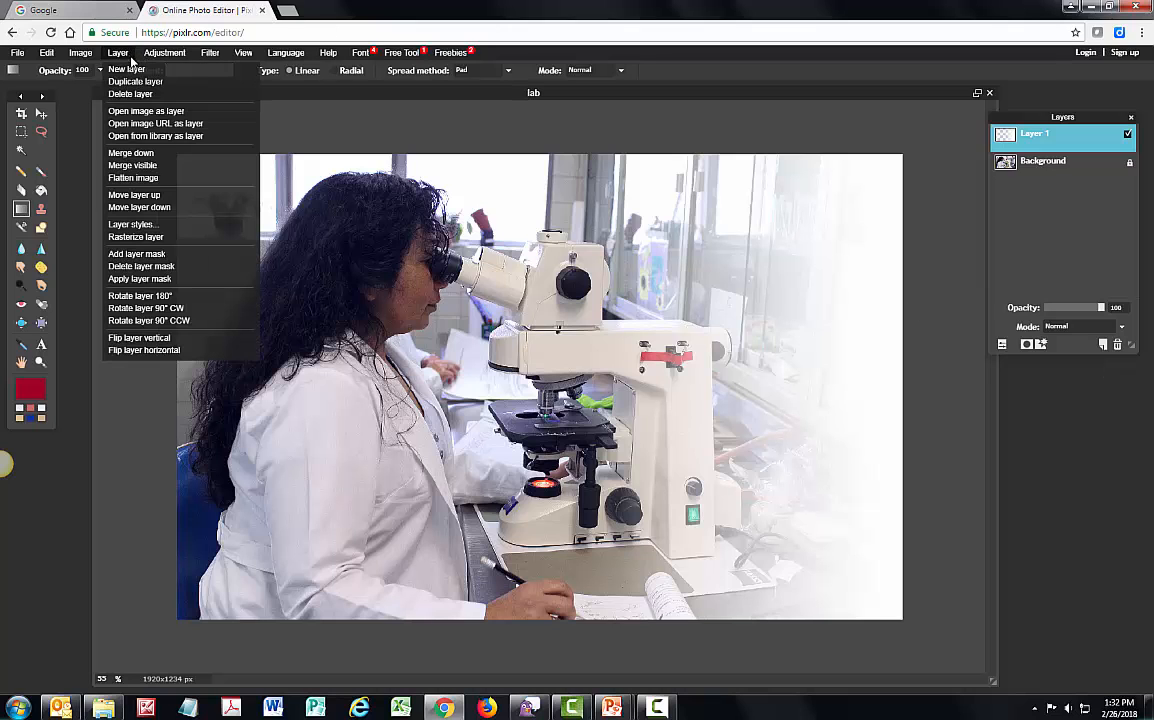
left_click(142, 110)
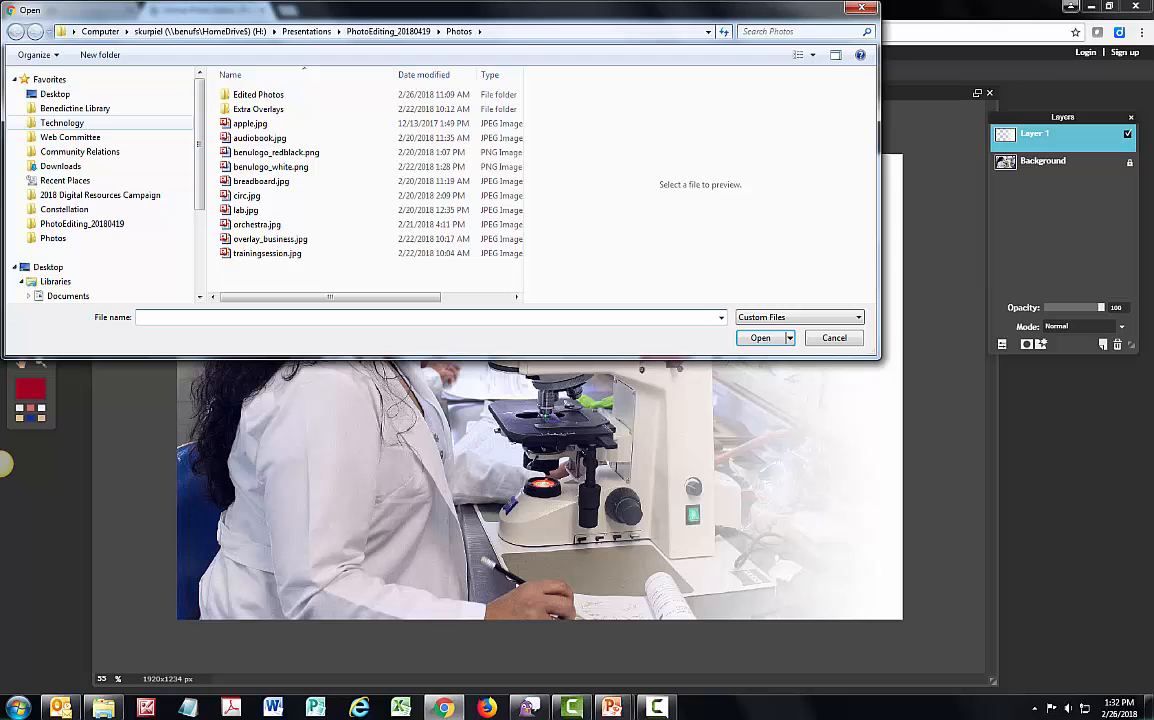
double_click(298, 153)
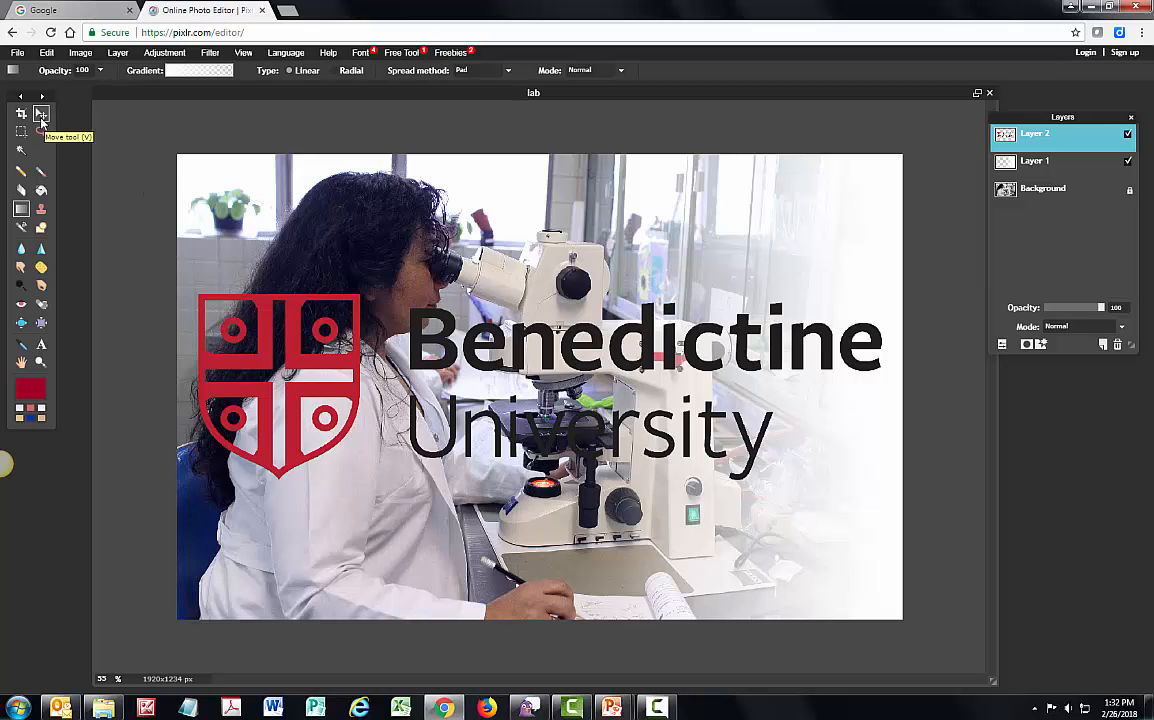
Shrink the Benedictine University logo with Free Transform, place it in the photo's upper-right corner over the white fade, and apply the changes.
left_click(41, 114)
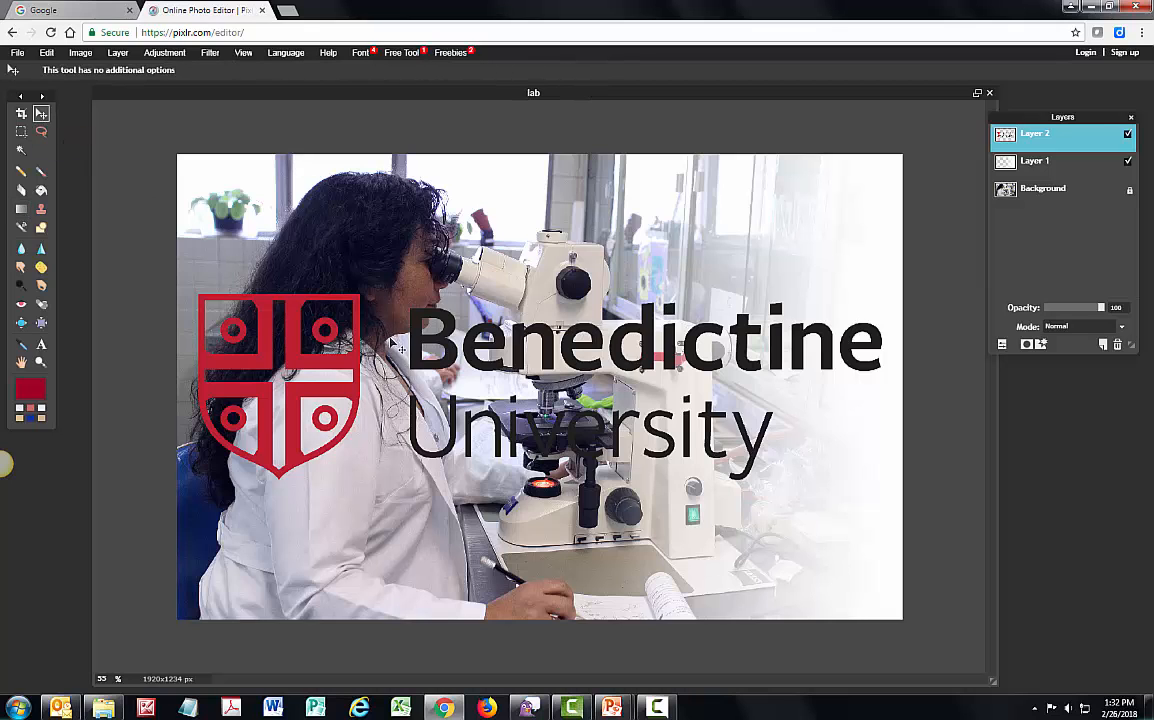
left_click_drag(400, 348, 493, 385)
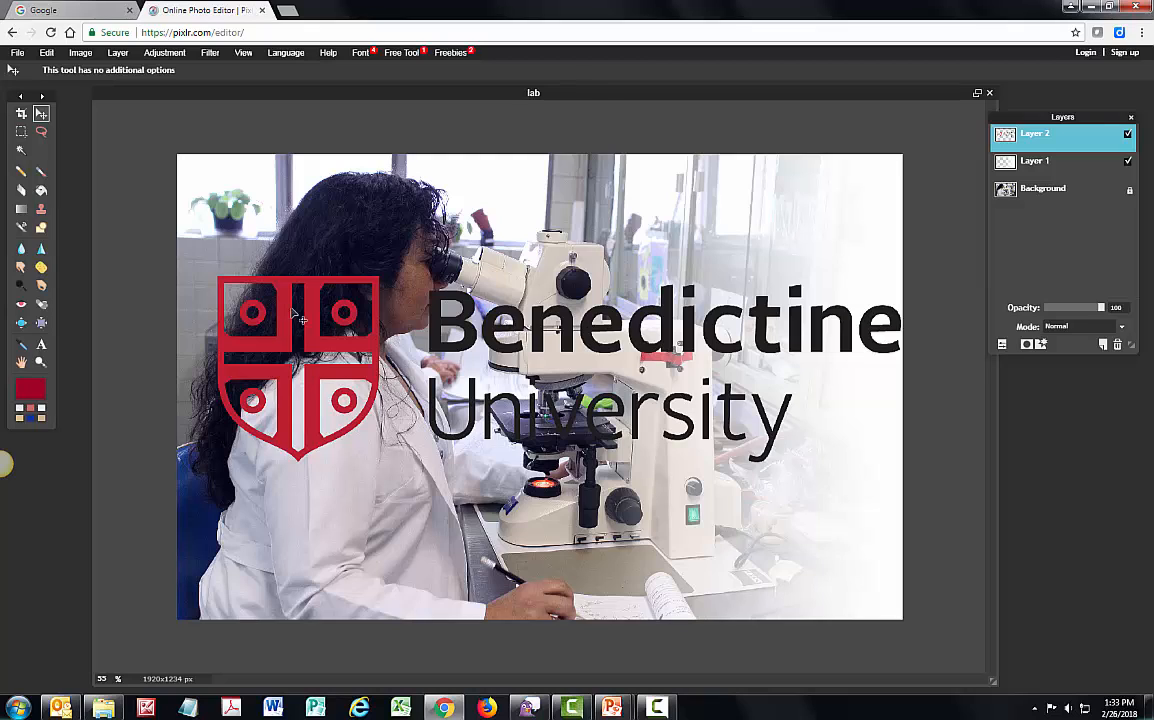
left_click(46, 54)
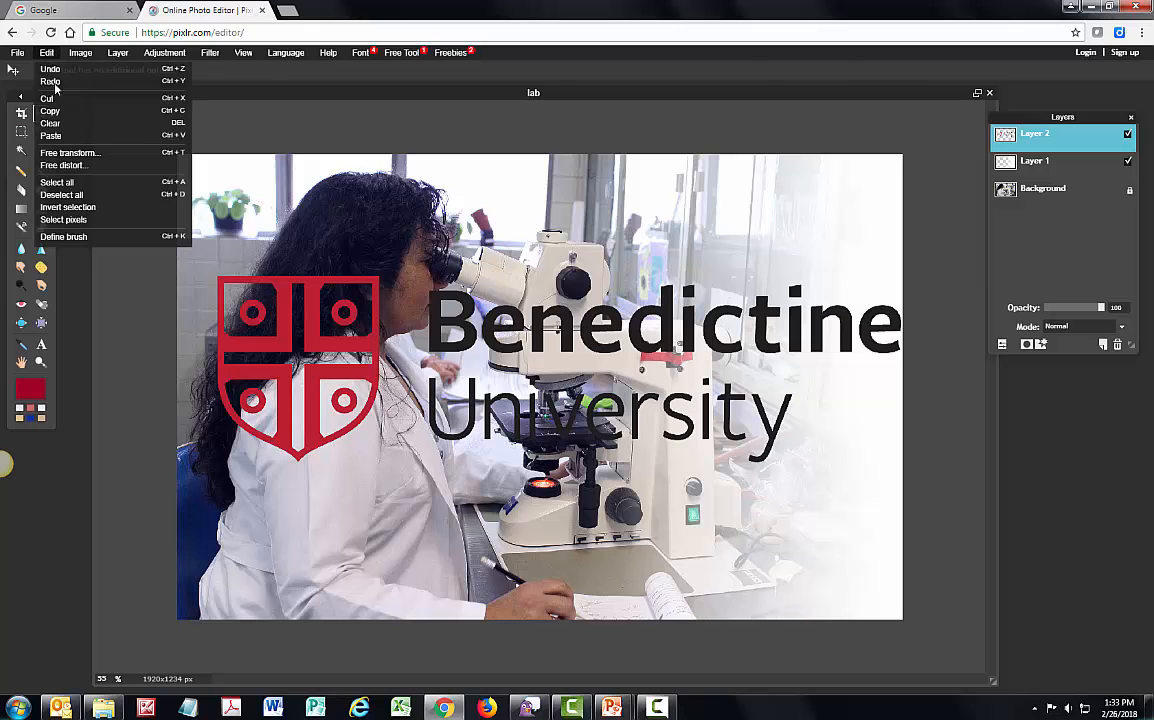
left_click(78, 151)
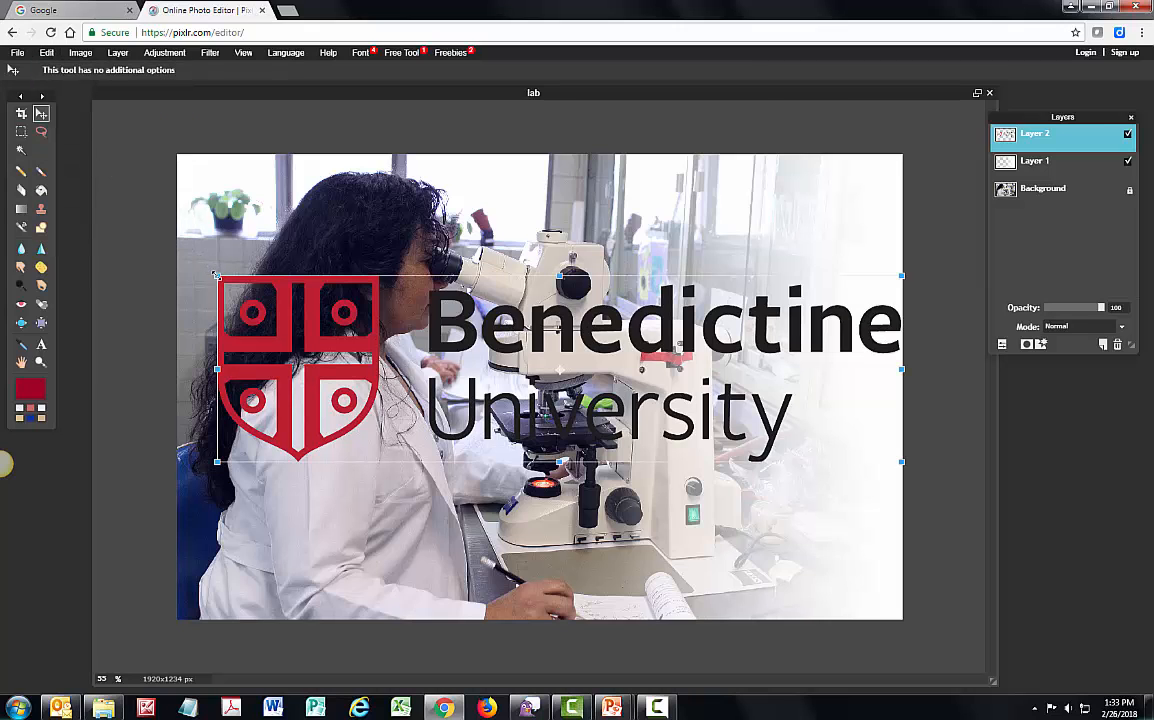
left_click_drag(216, 274, 471, 343)
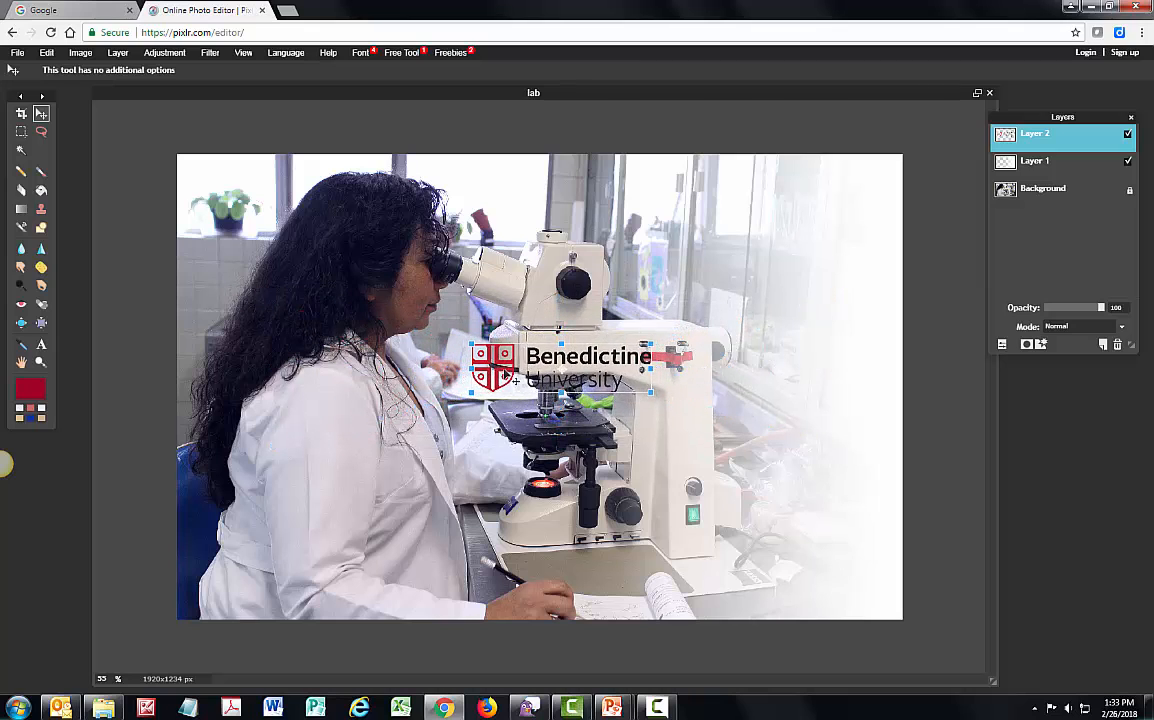
left_click_drag(516, 381, 740, 219)
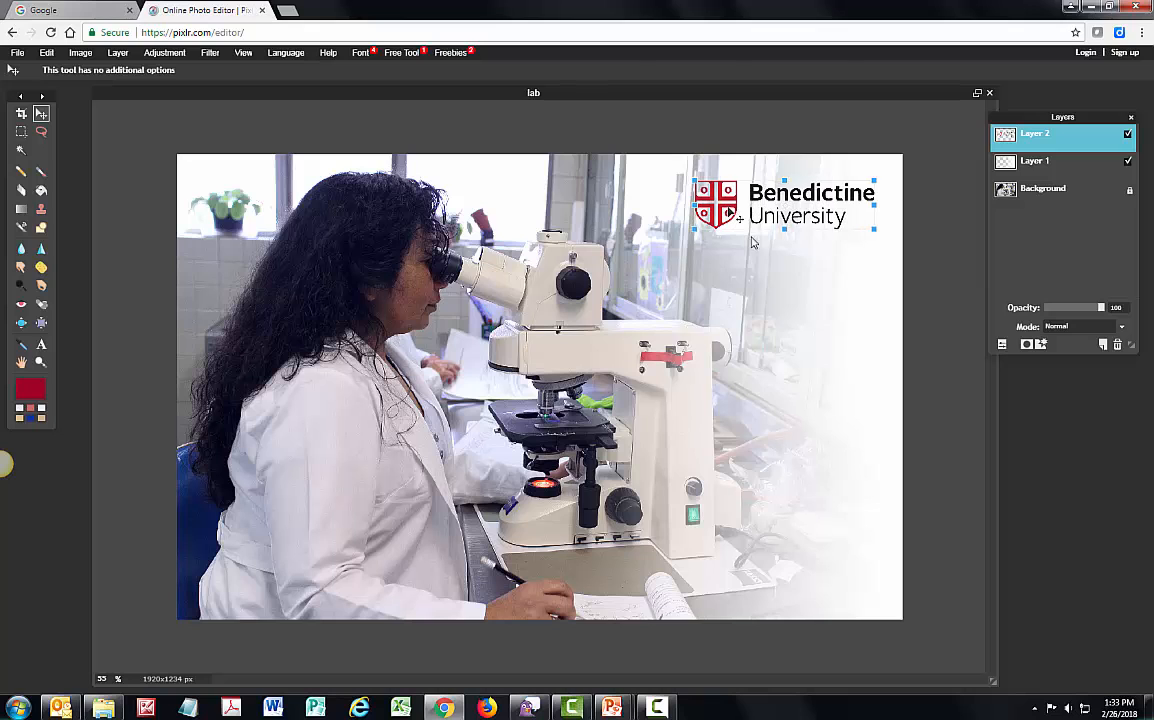
left_click(923, 266)
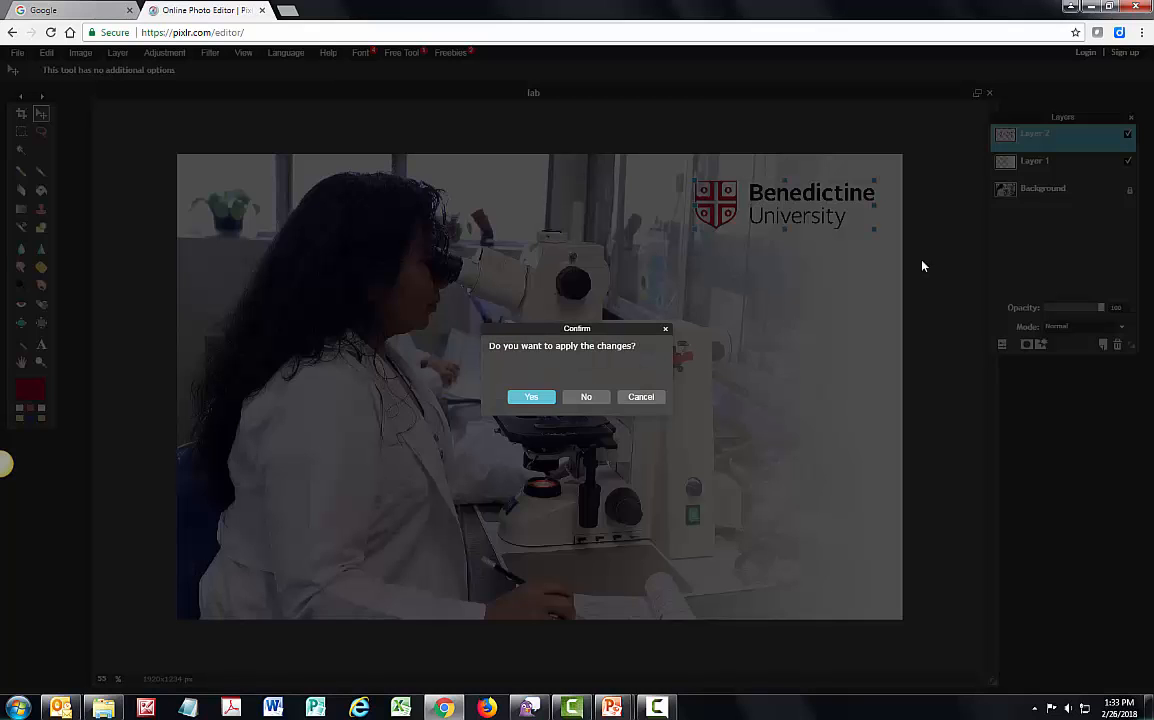
left_click(543, 401)
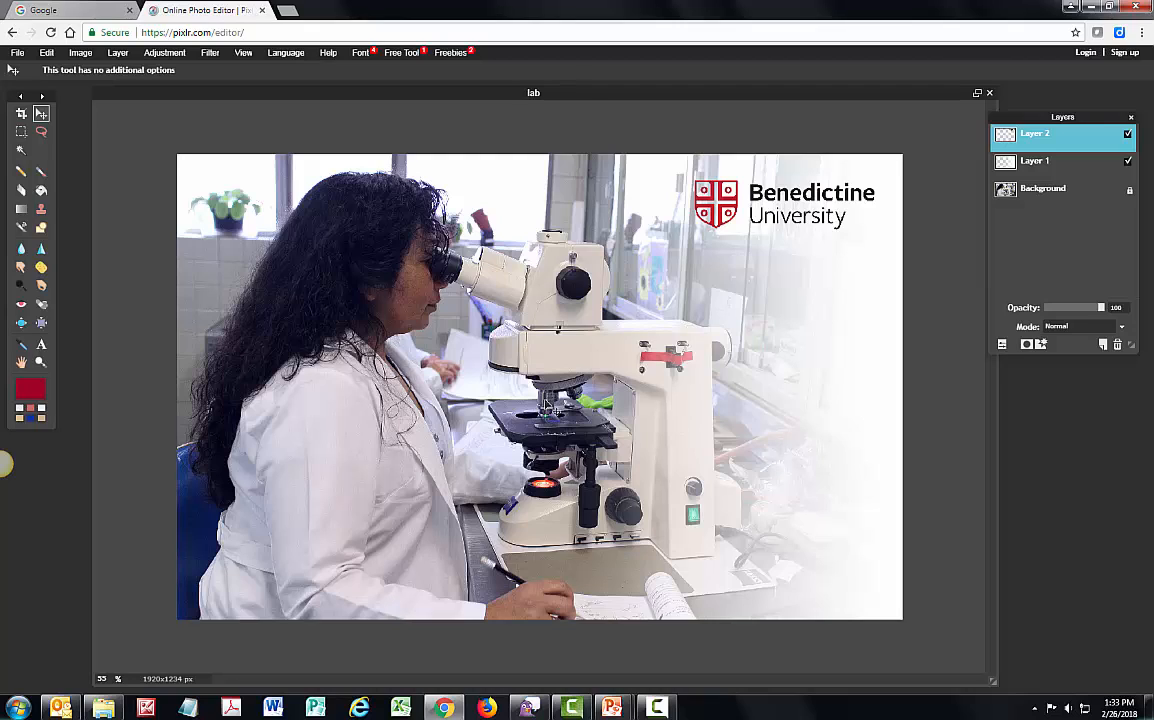
Hide and re-show the gradient on Layer 1 to compare the photo with and without the white fade.
left_click(1129, 161)
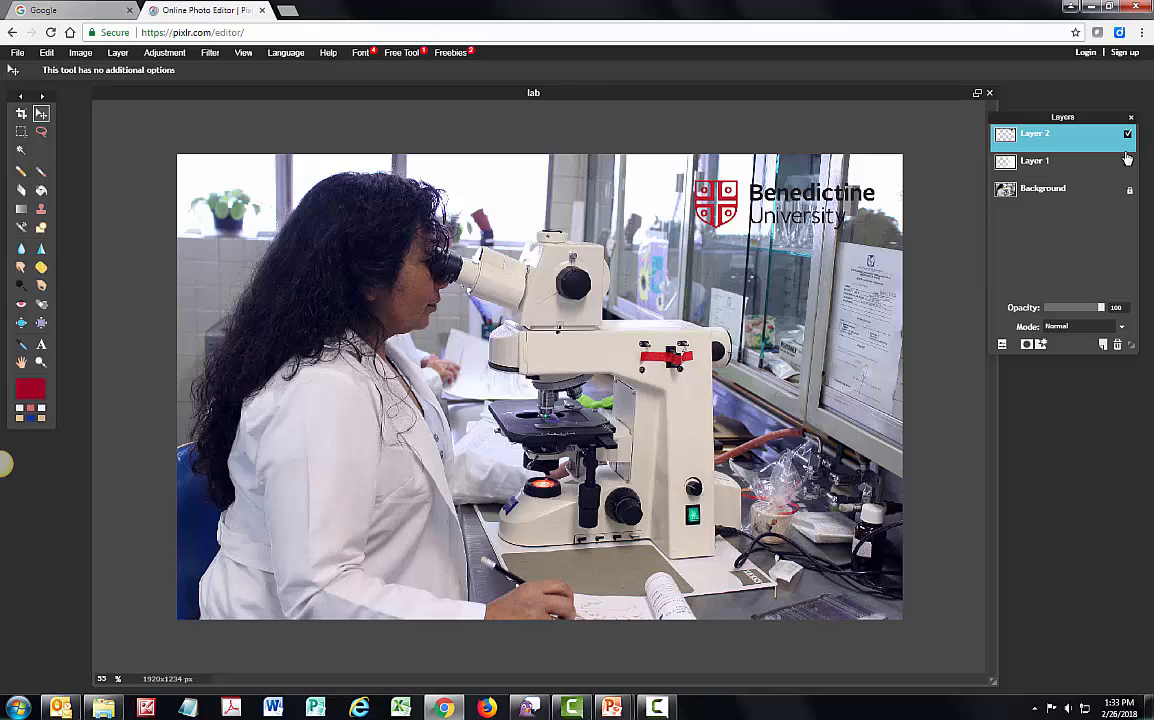
left_click(1129, 162)
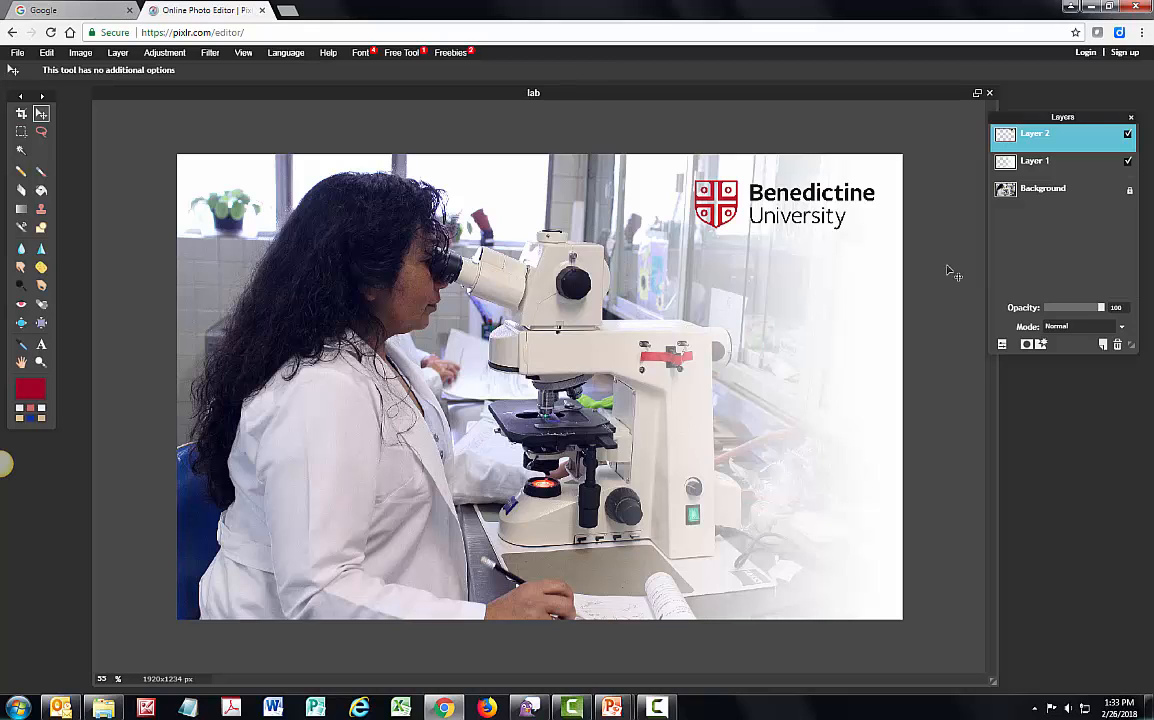
Examine the file formats available for saving the lab image, from JPEG to layered PXD, and cancel without saving.
left_click(17, 52)
left_click(40, 122)
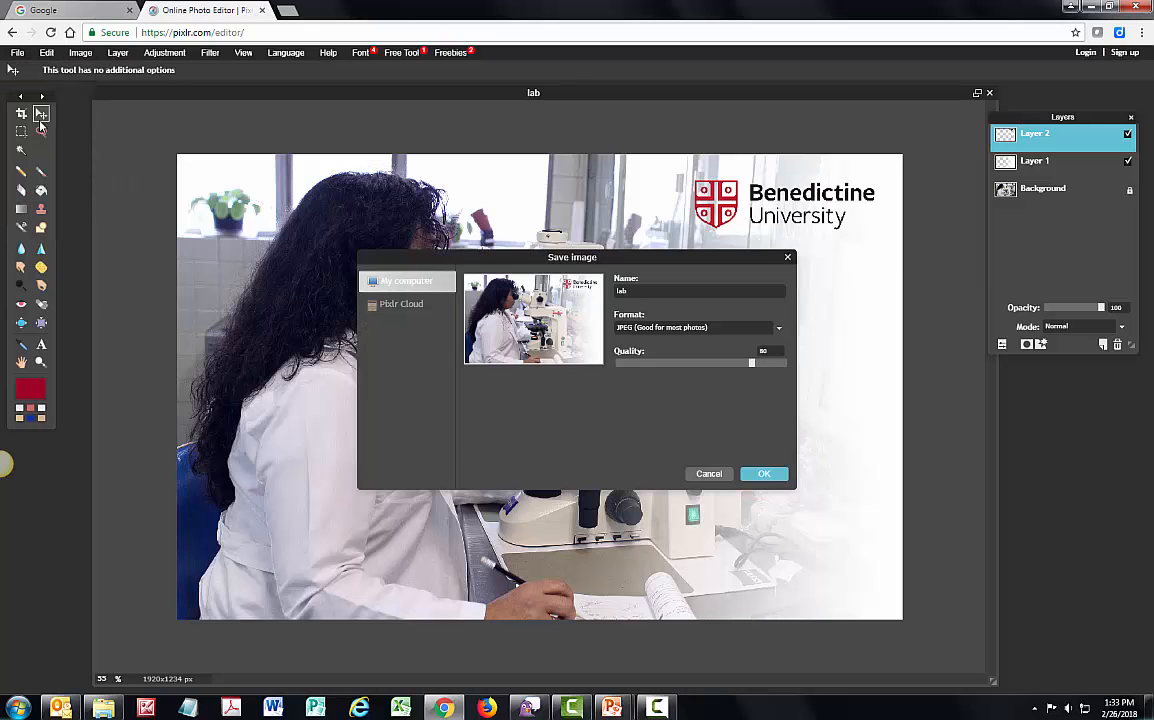
left_click(761, 330)
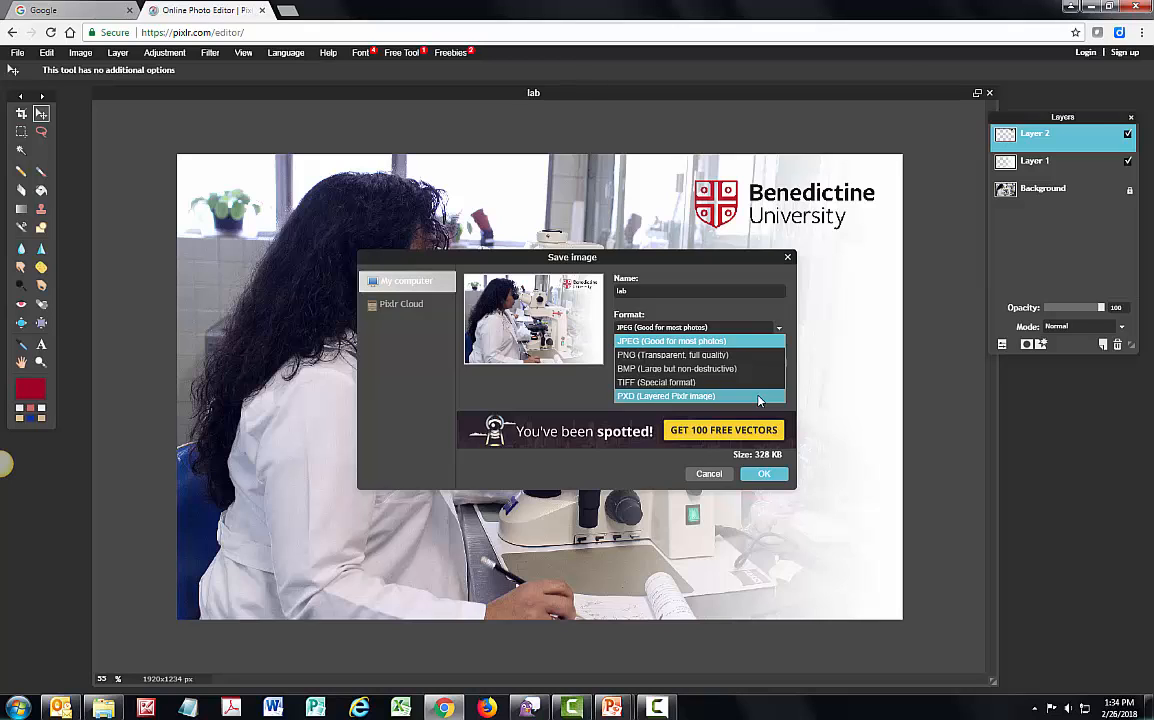
left_click(712, 474)
Switch to the running PowerPoint slide show and advance to the "Saving Your Files" slide.
mouse_move(612, 707)
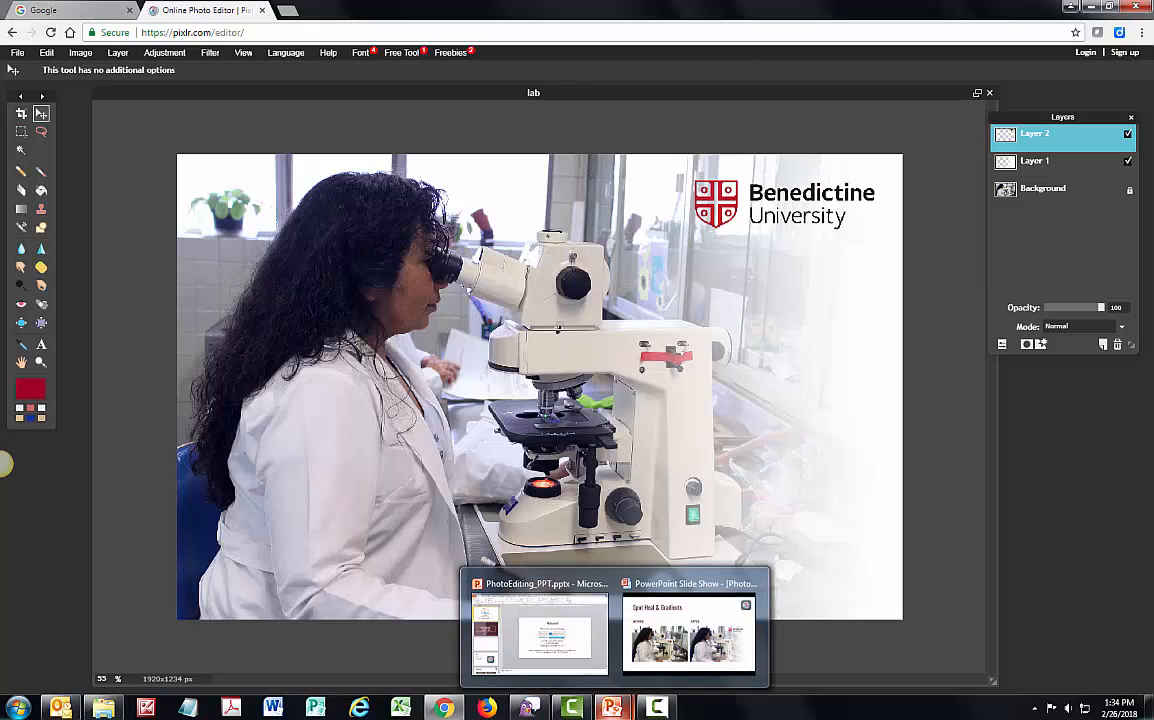
left_click(673, 657)
left_click(673, 657)
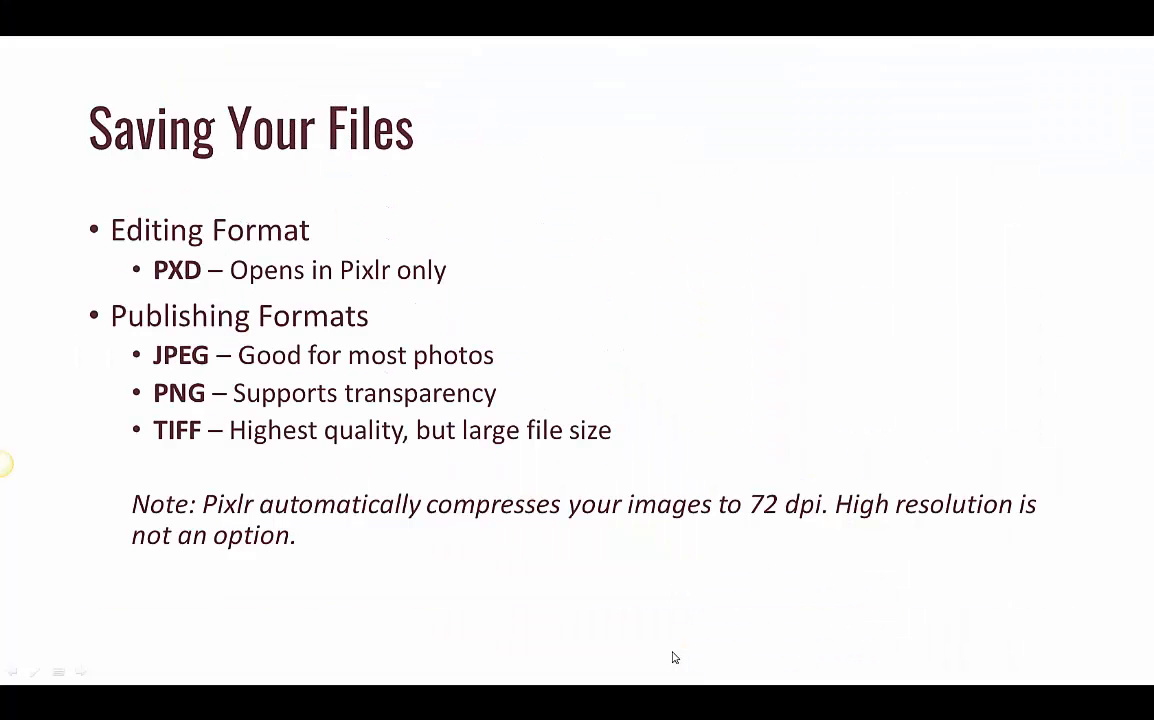